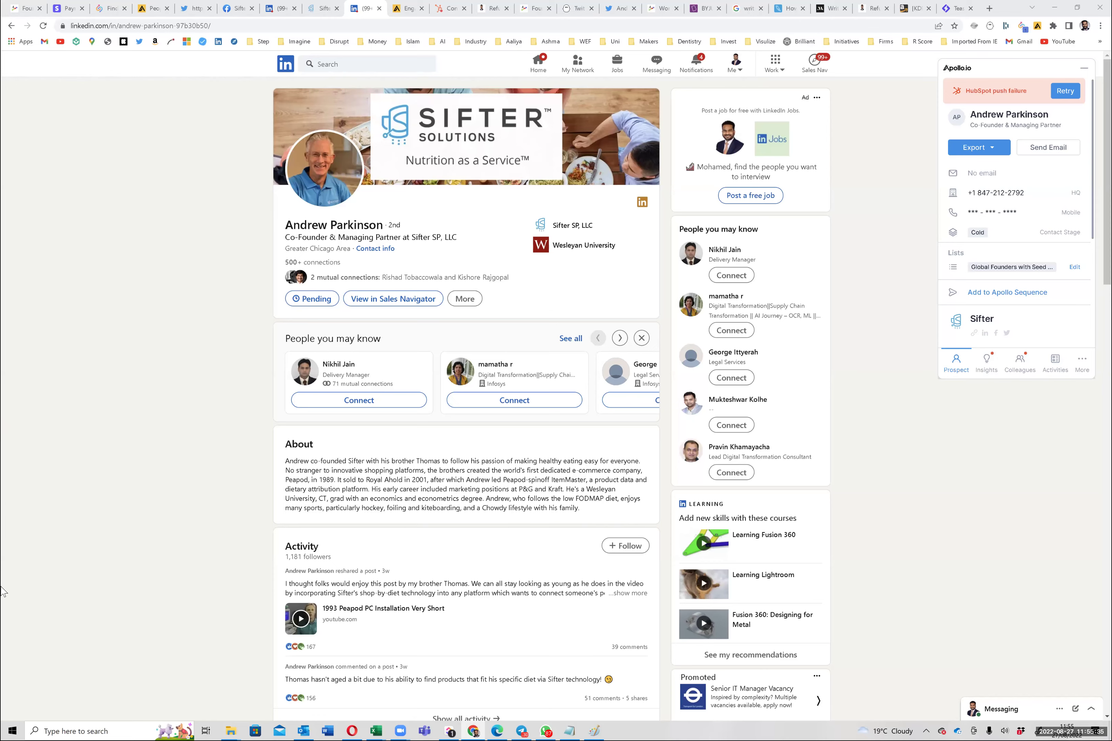
Step: Open the Sifter company page from the profile's current role, and follow both Sifter and the suggested Peapod page
scroll(3, 582, down, 5)
scroll(2, 582, down, 4)
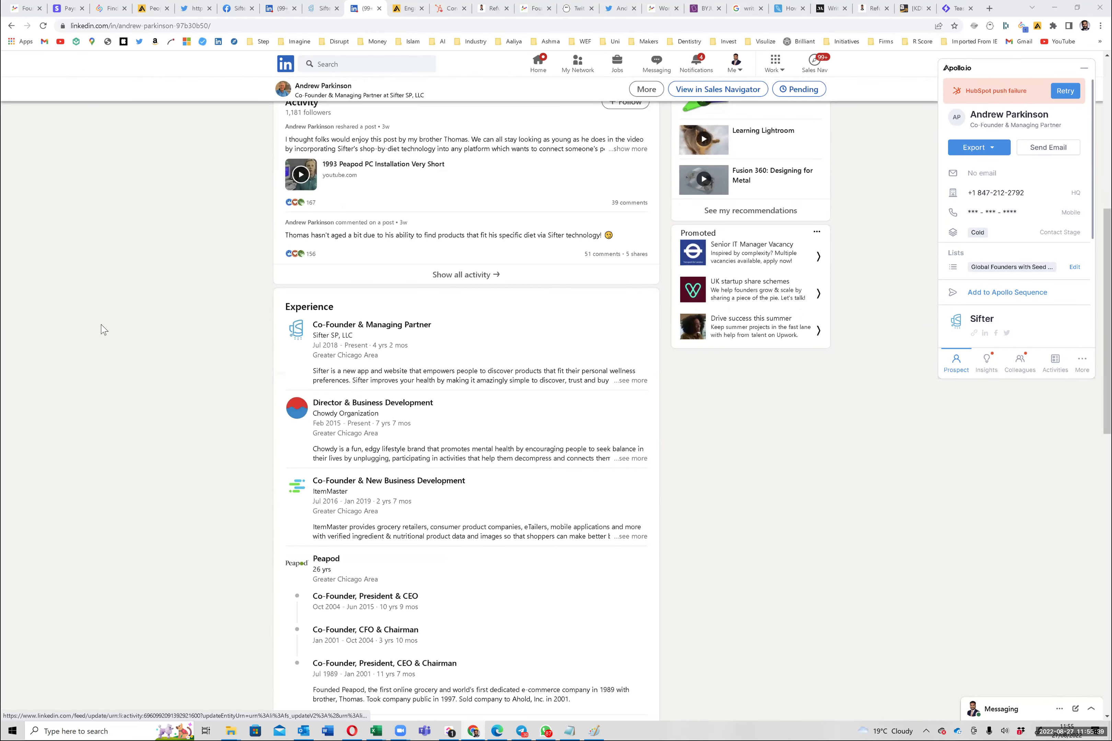
click(297, 330)
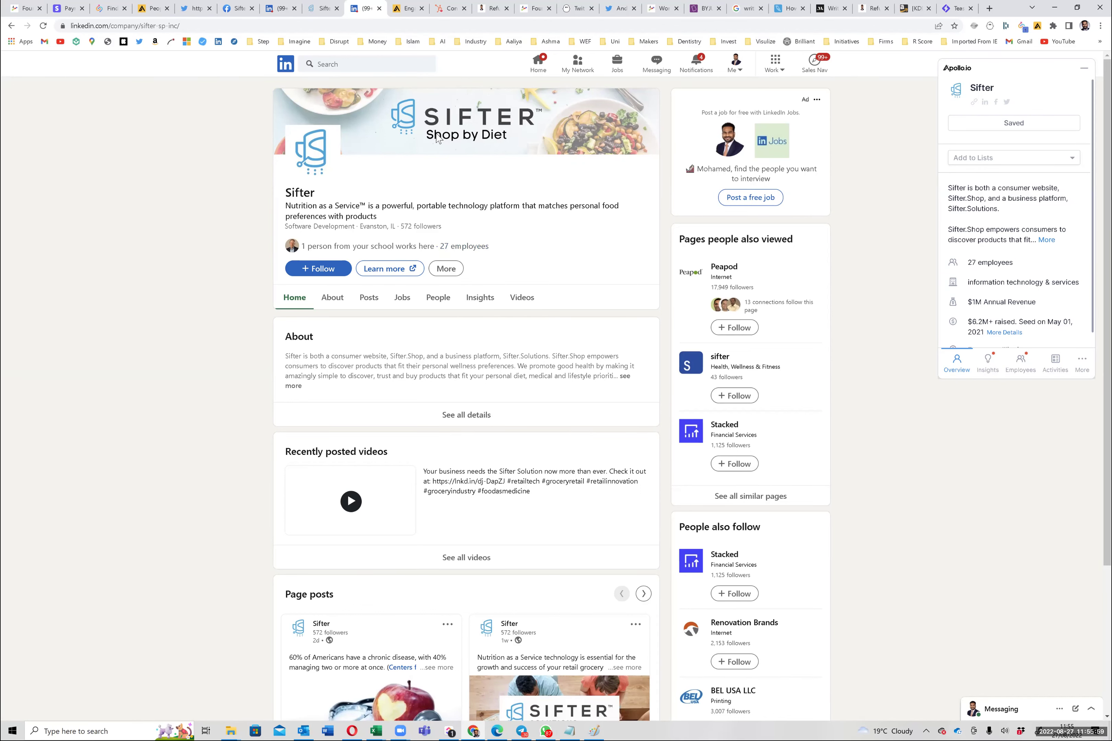
click(318, 270)
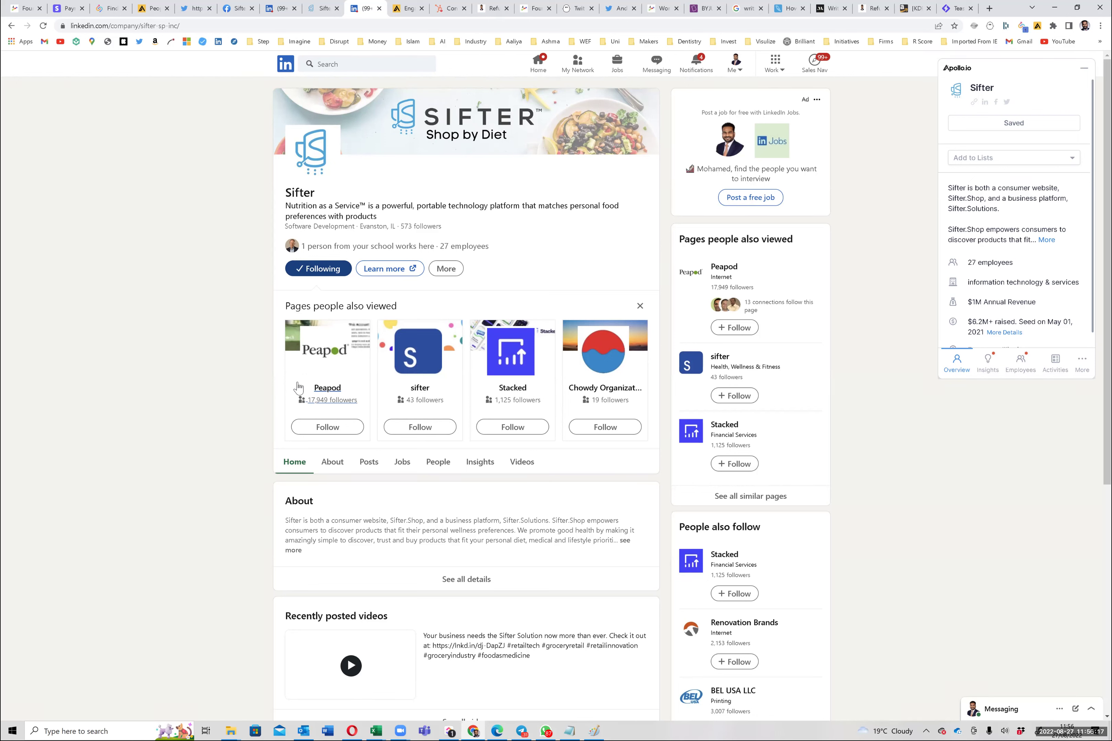
click(319, 430)
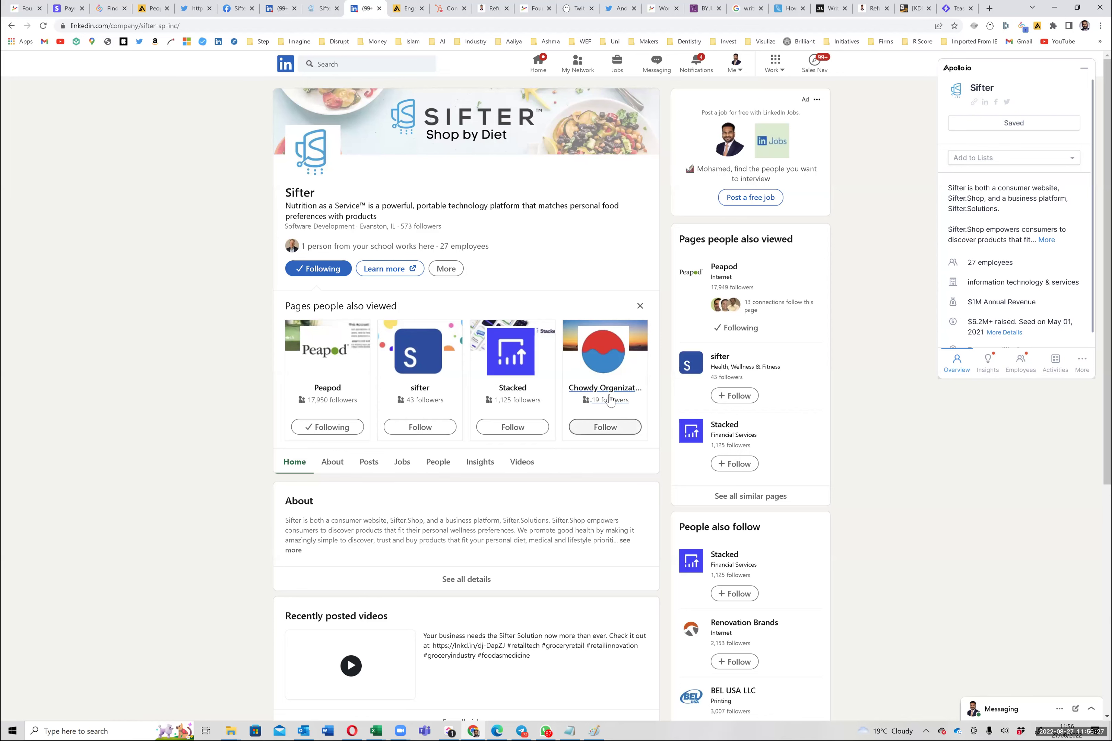
Step: Like the two Sifter page posts about managing health conditions at the supermarket and Nutrition as a Service for food retailers
scroll(50, 473, down, 4)
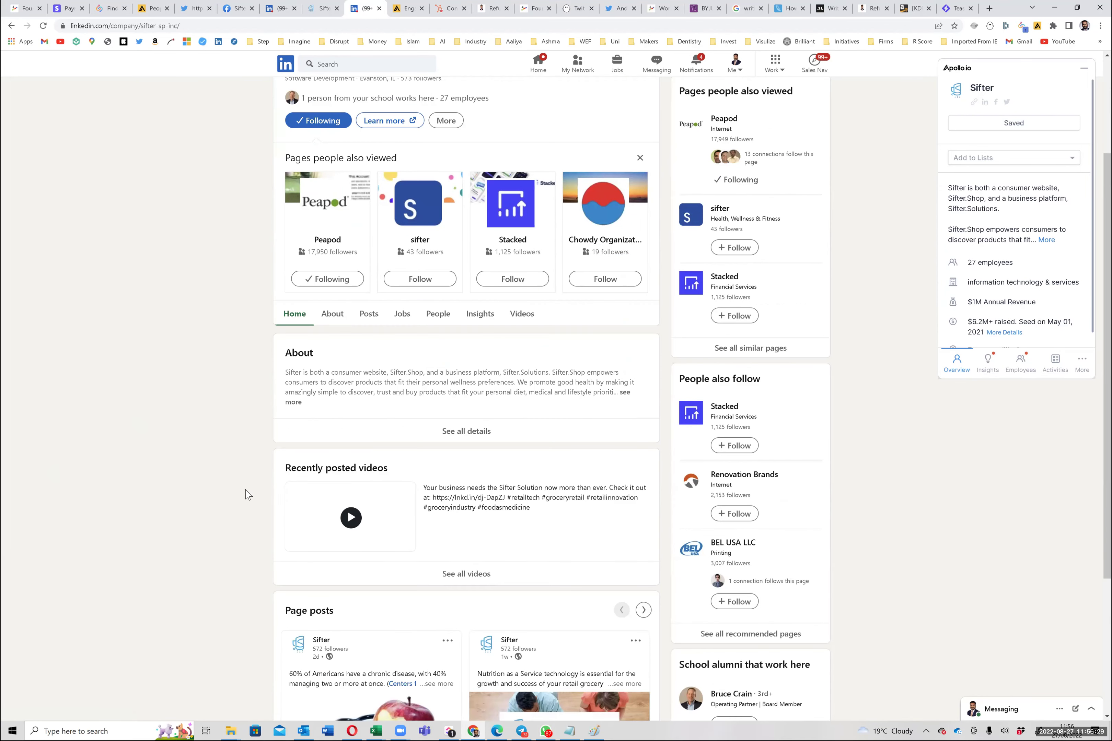
scroll(247, 494, down, 3)
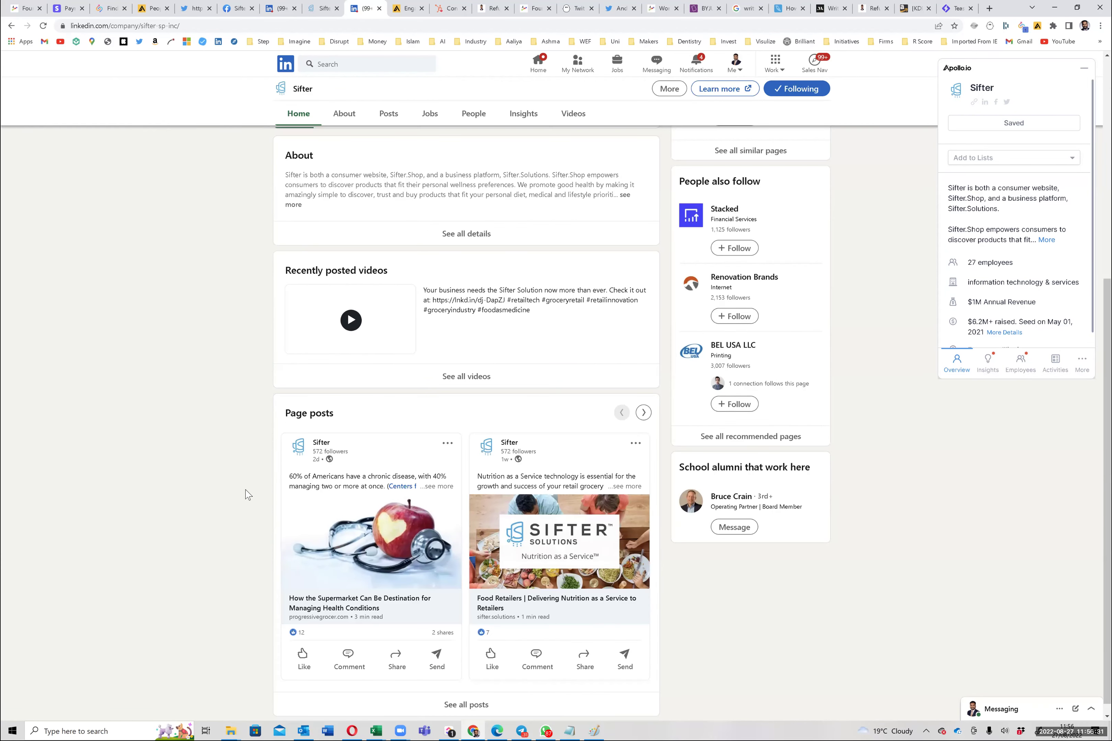
scroll(247, 495, down, 1)
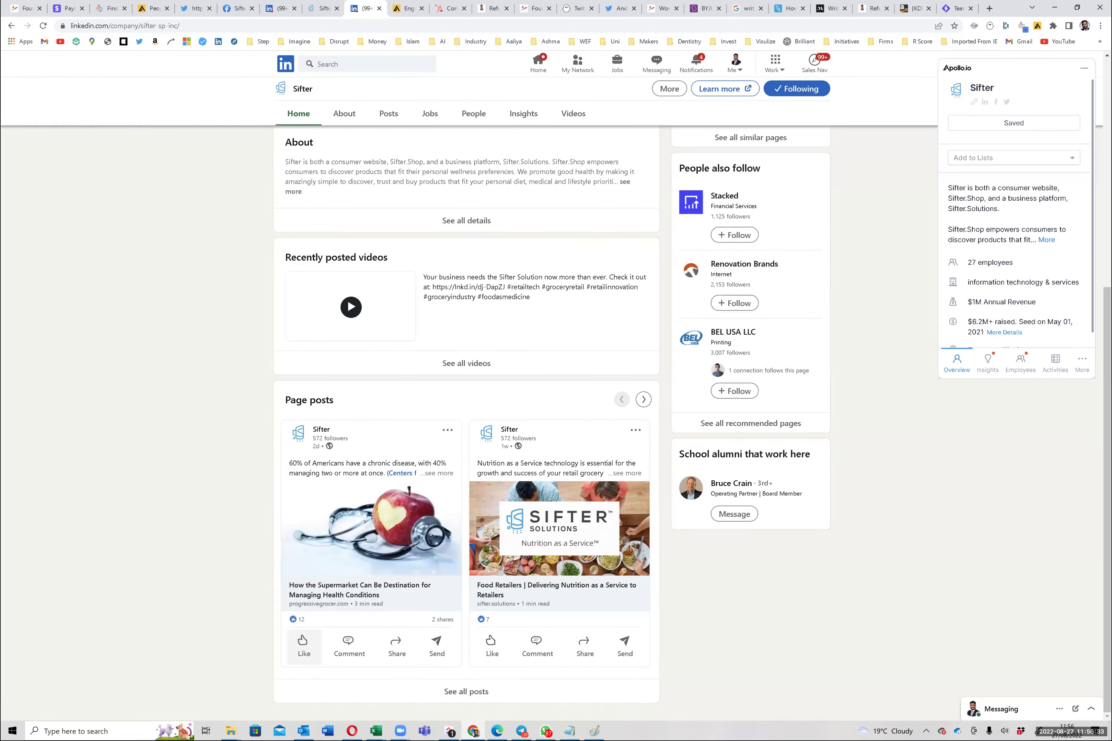
click(304, 647)
click(492, 647)
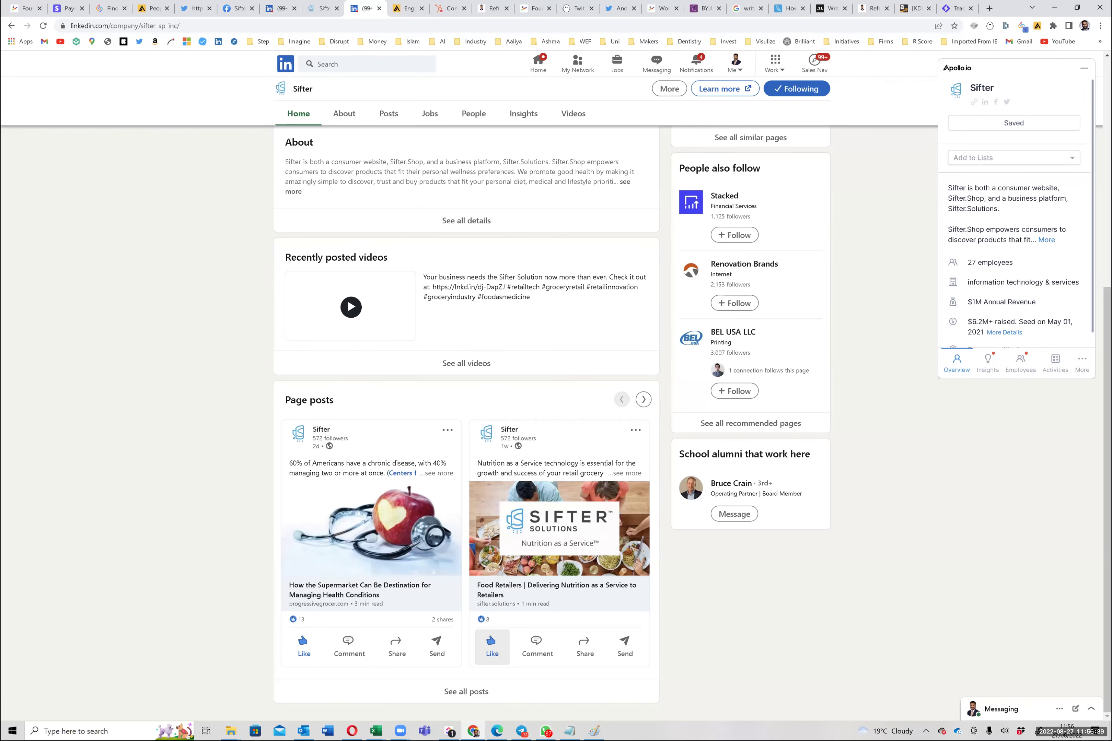
Step: Show all of Sifter's posts and like the one about meeting nutrition experts at the diabetes care conference
click(466, 691)
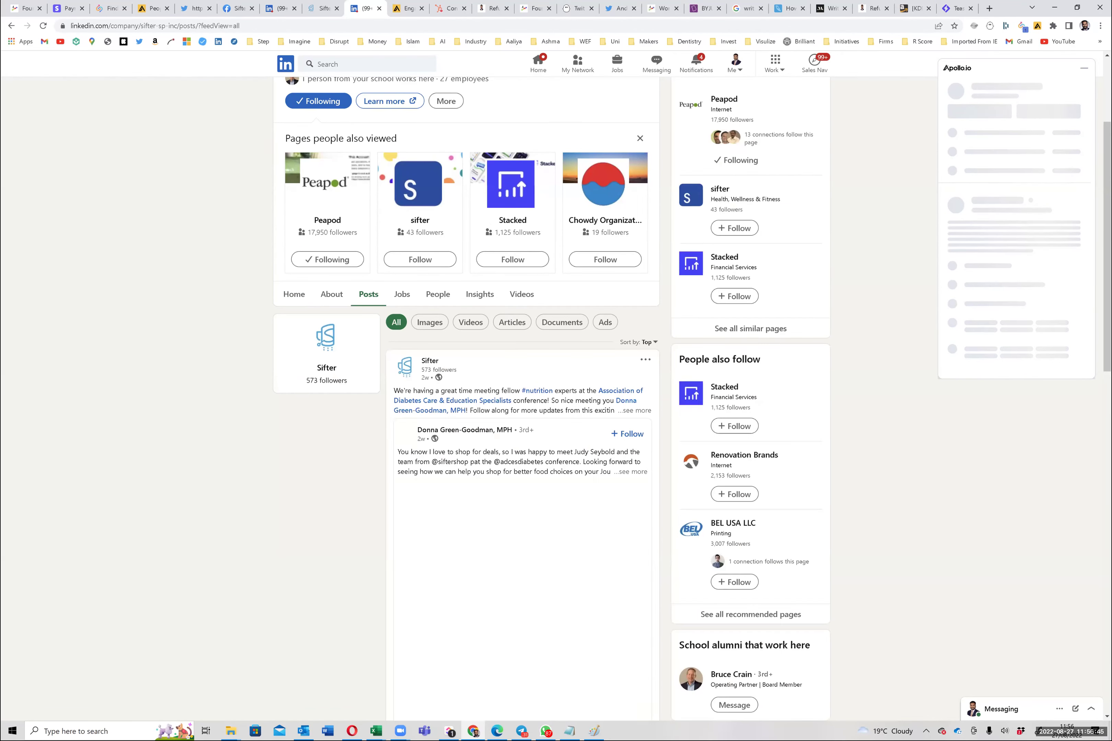
scroll(478, 424, down, 3)
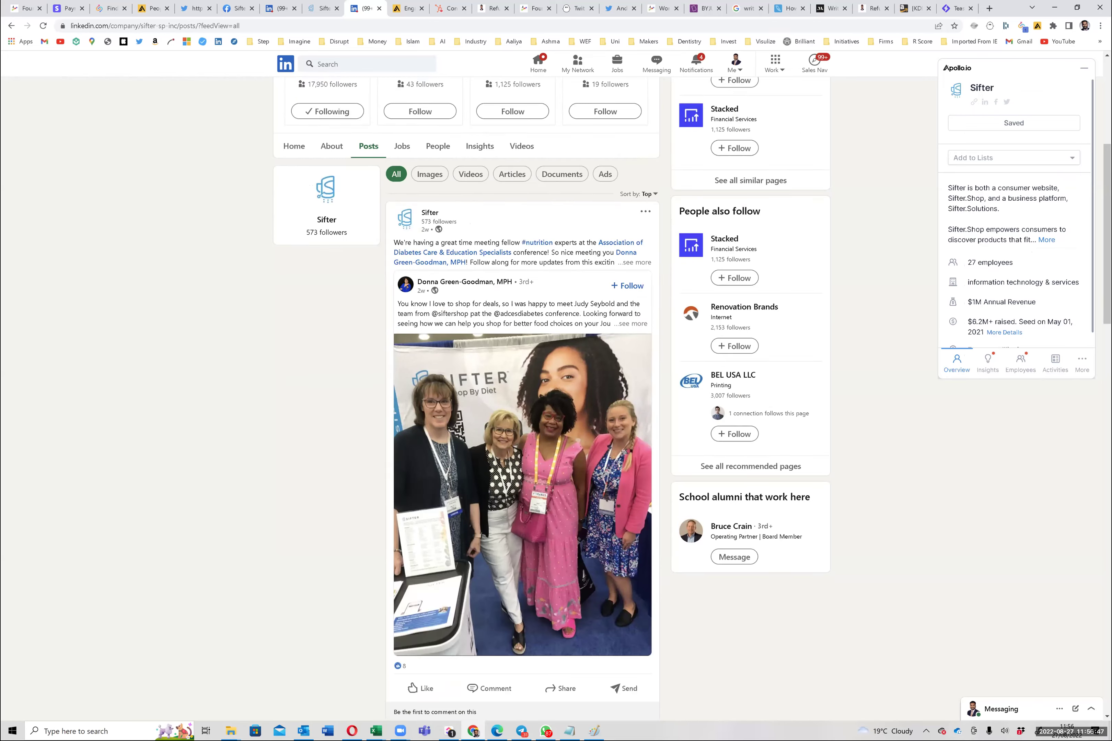
scroll(478, 424, up, 4)
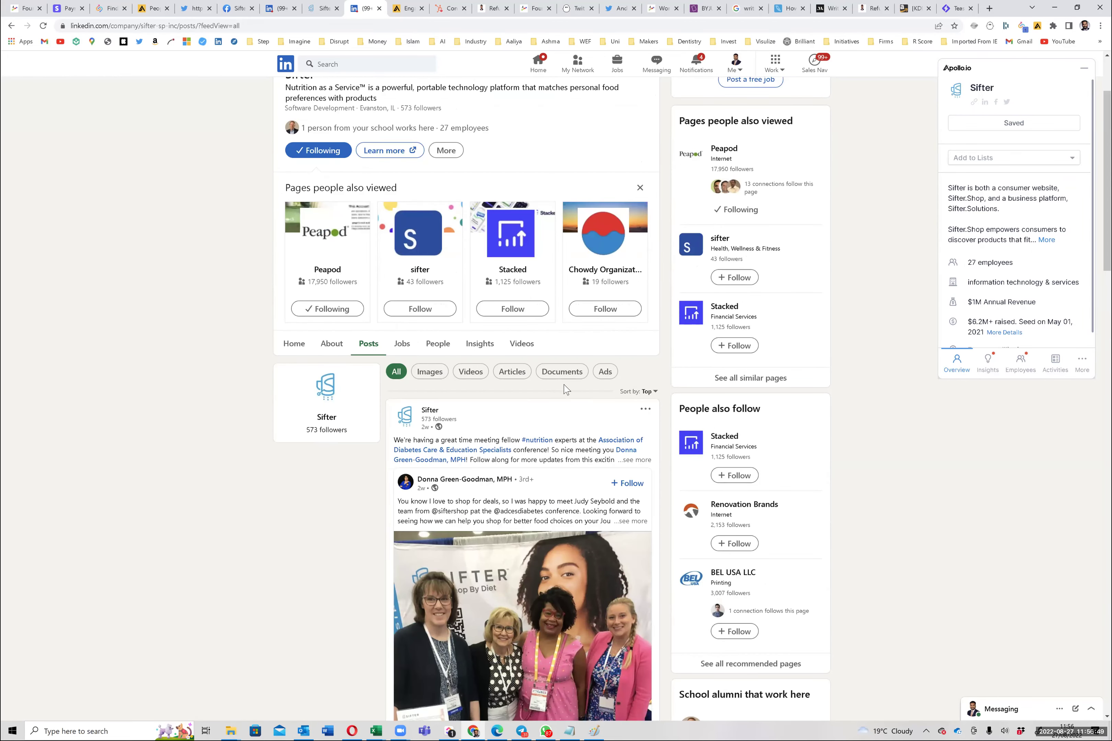
scroll(436, 430, down, 7)
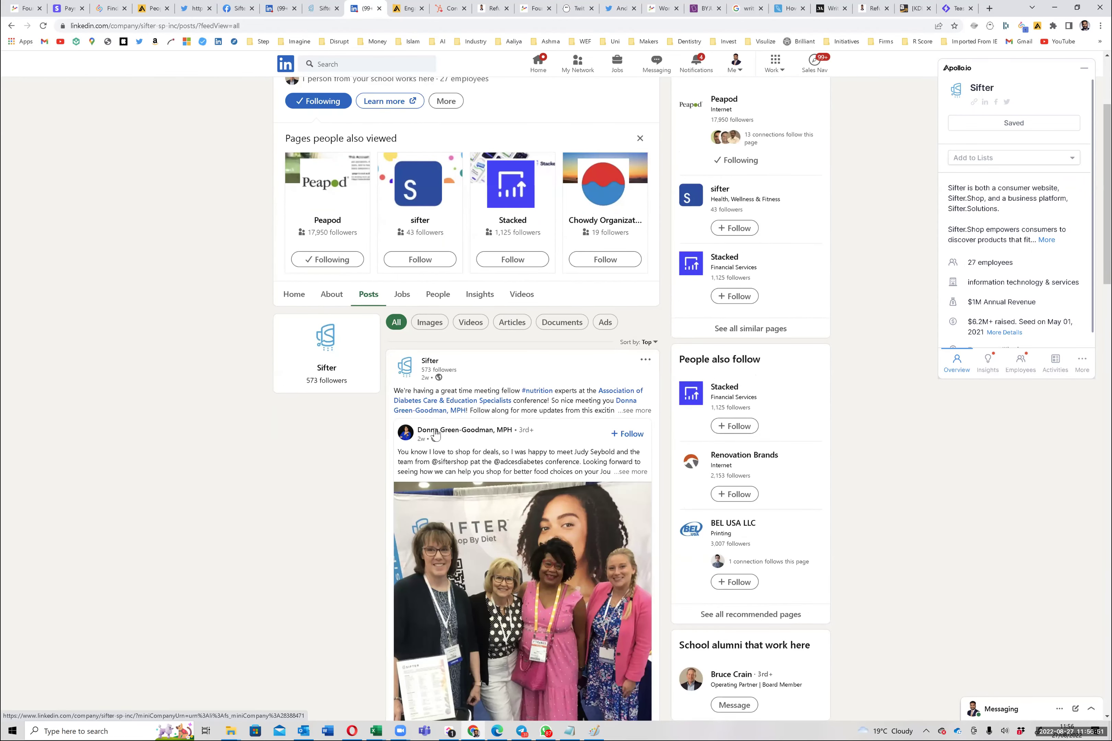
mouse_move(427, 544)
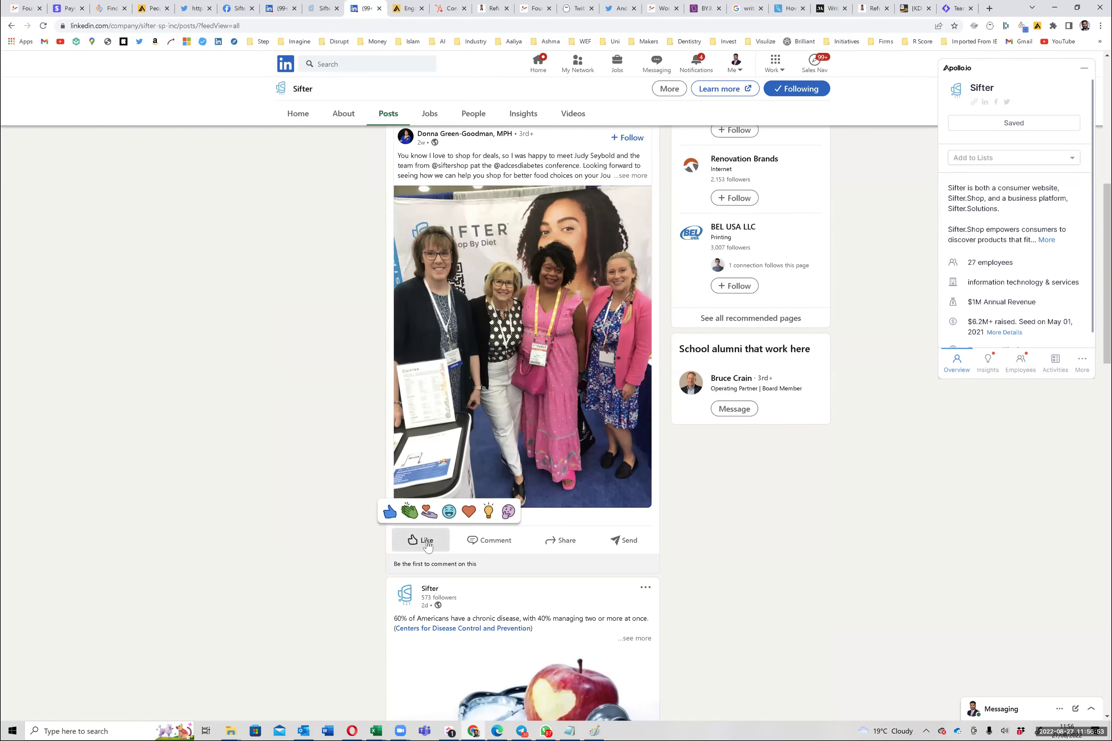
click(428, 544)
Step: Toggle the like on the supermarket health conditions post and like the post about the next era of grocery ecommerce
scroll(407, 373, down, 10)
mouse_move(420, 379)
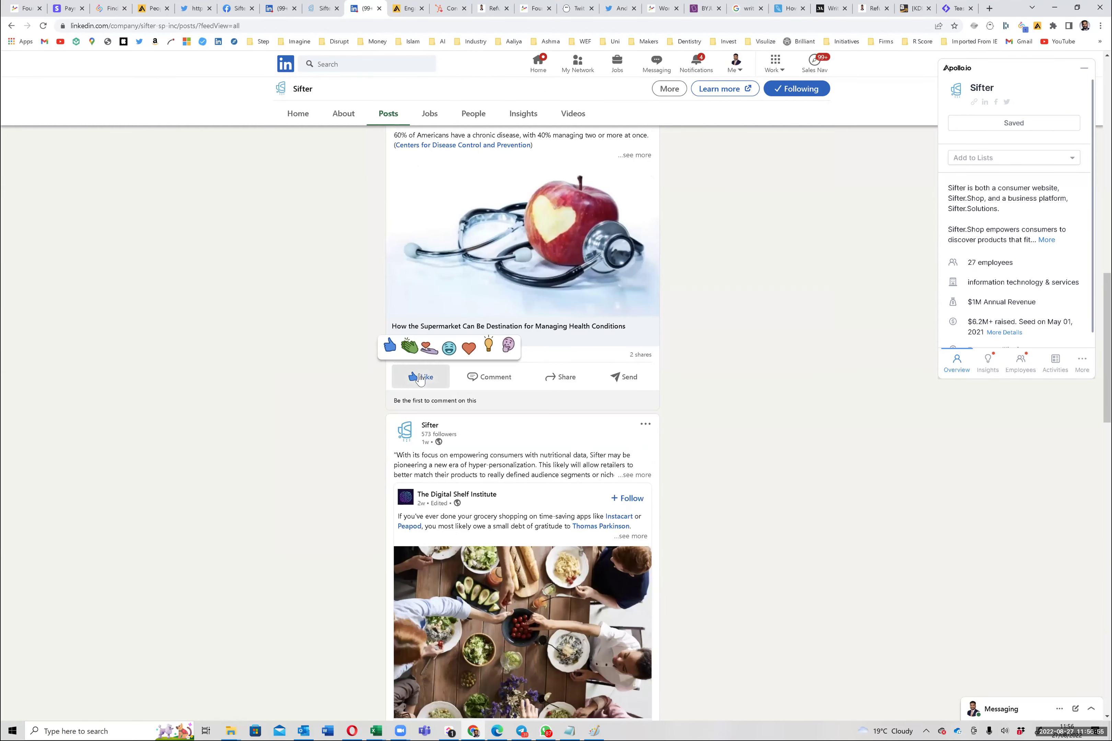
scroll(420, 379, down, 7)
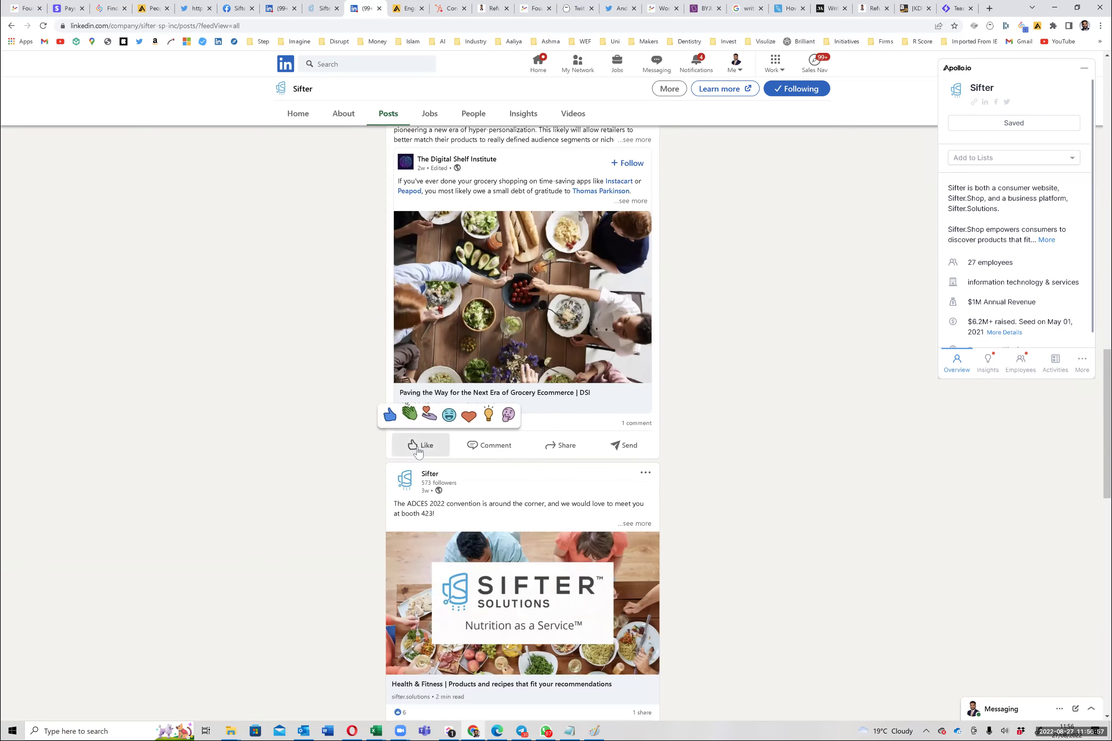
click(417, 451)
scroll(418, 451, down, 5)
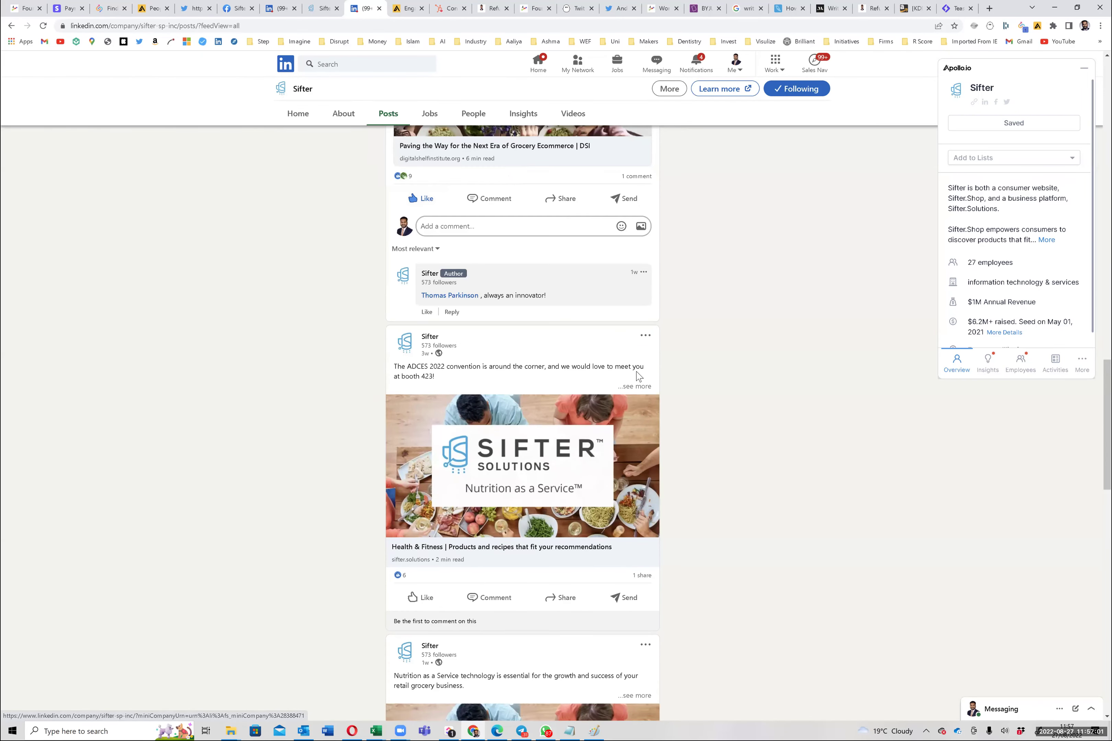
Step: Return to the diabetes care conference post and expand its full text along with the text of the post it reshares
scroll(636, 378, up, 15)
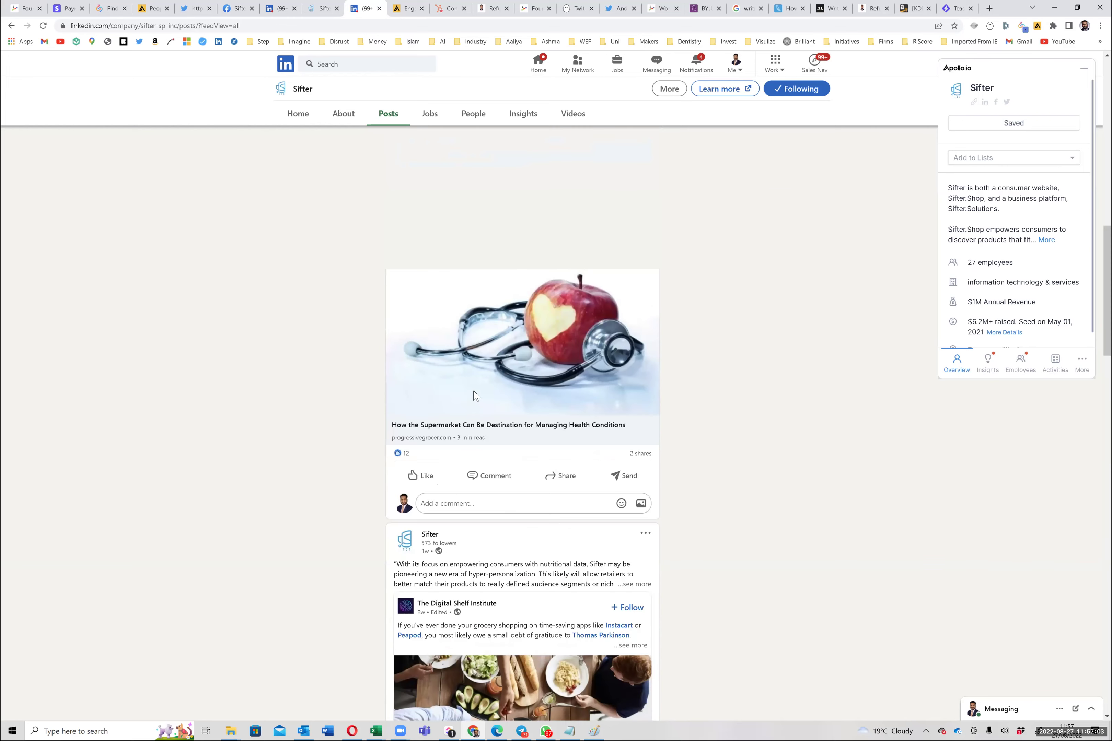
scroll(488, 450, up, 4)
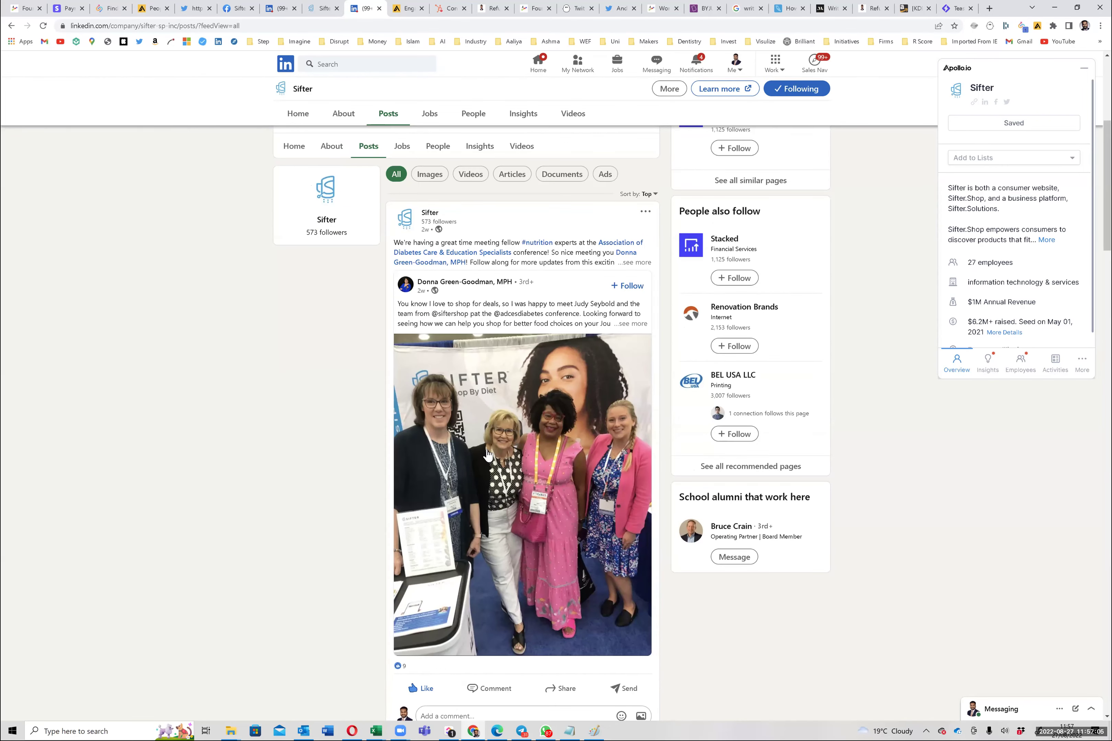
scroll(498, 220, down, 4)
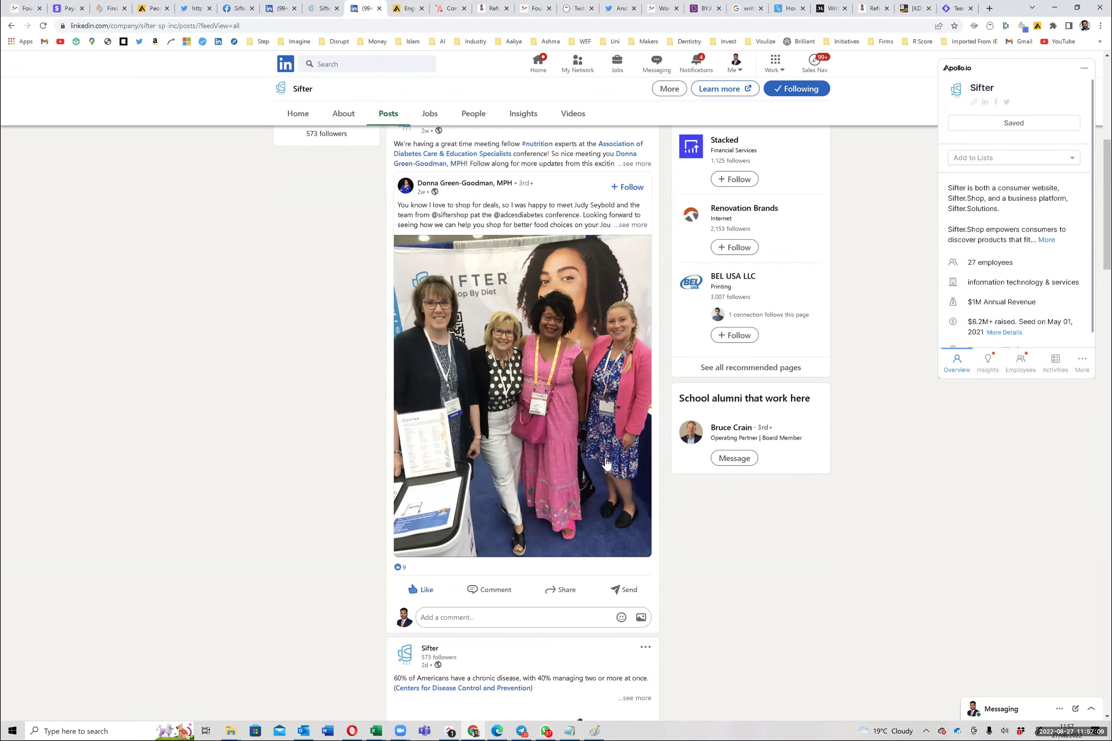
scroll(574, 459, down, 3)
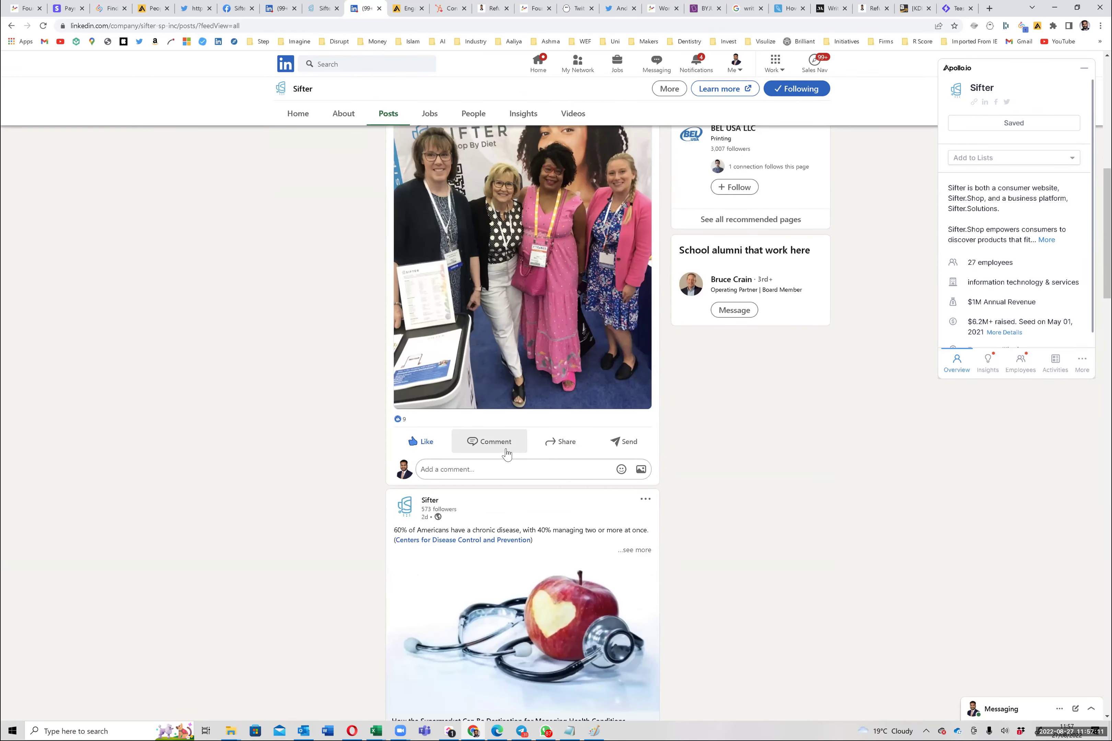
scroll(507, 453, up, 4)
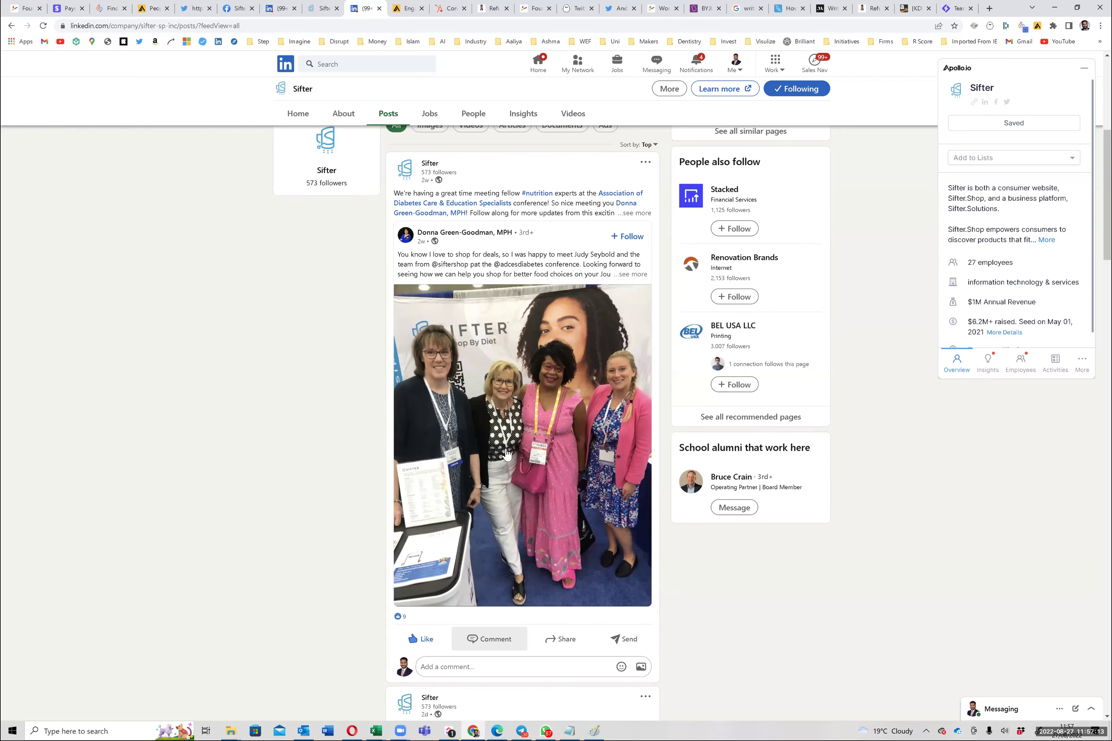
scroll(506, 454, up, 2)
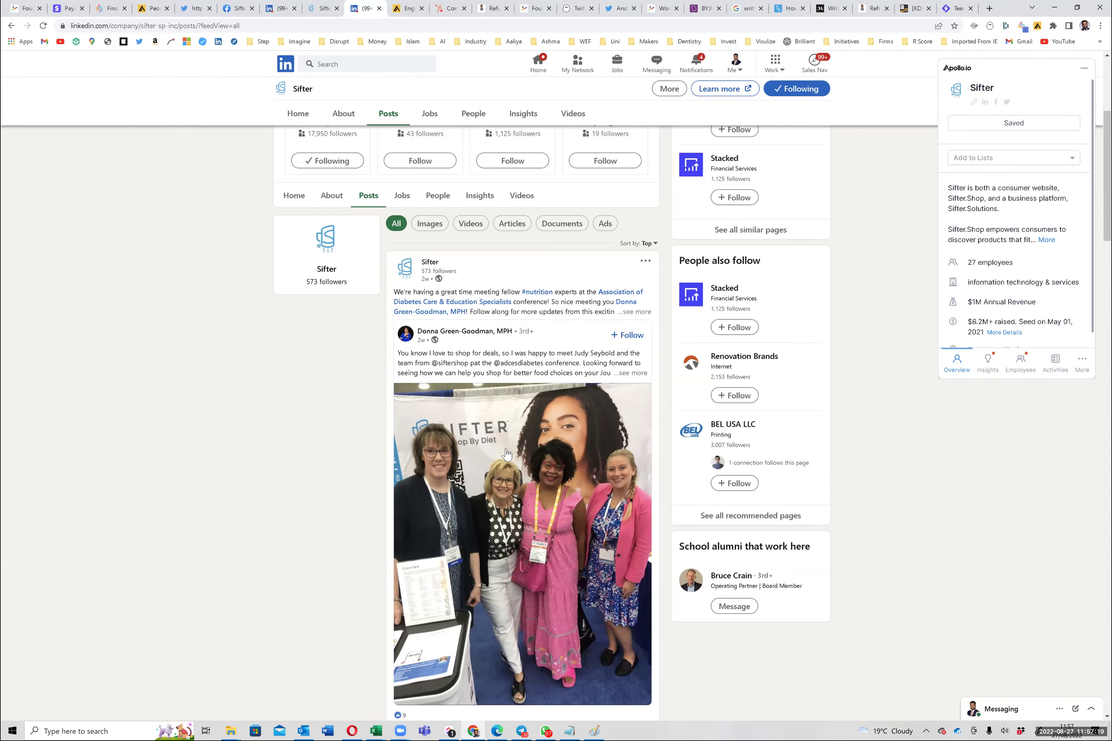
click(634, 312)
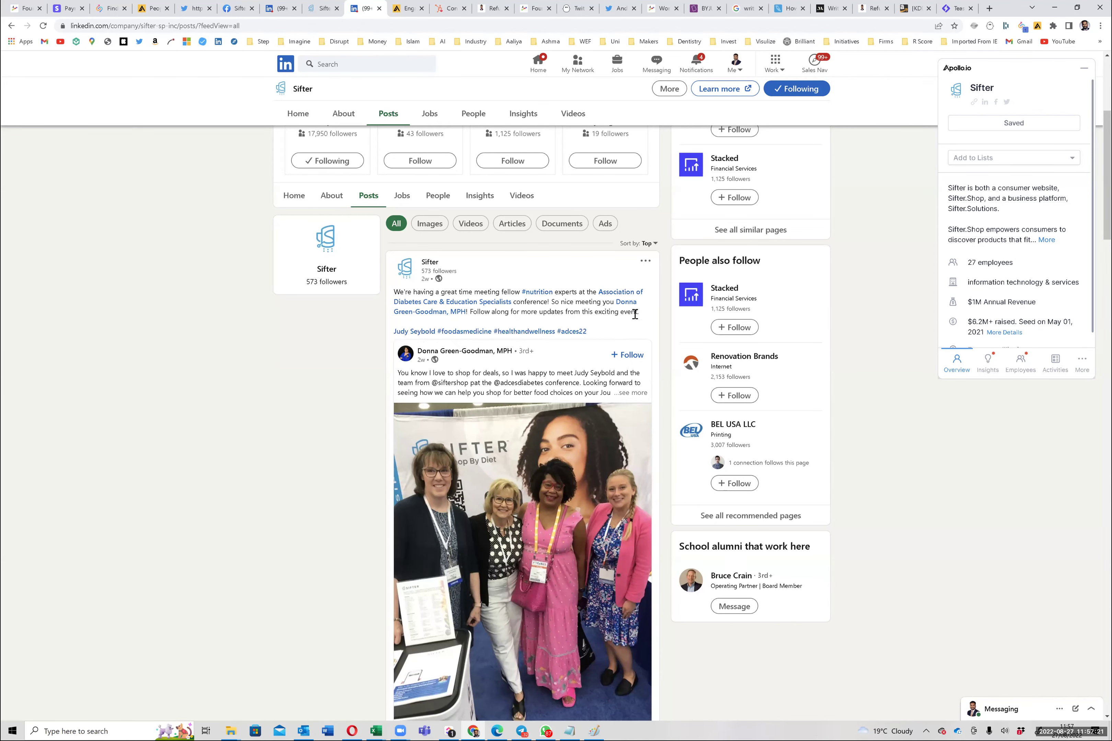
scroll(636, 325, down, 1)
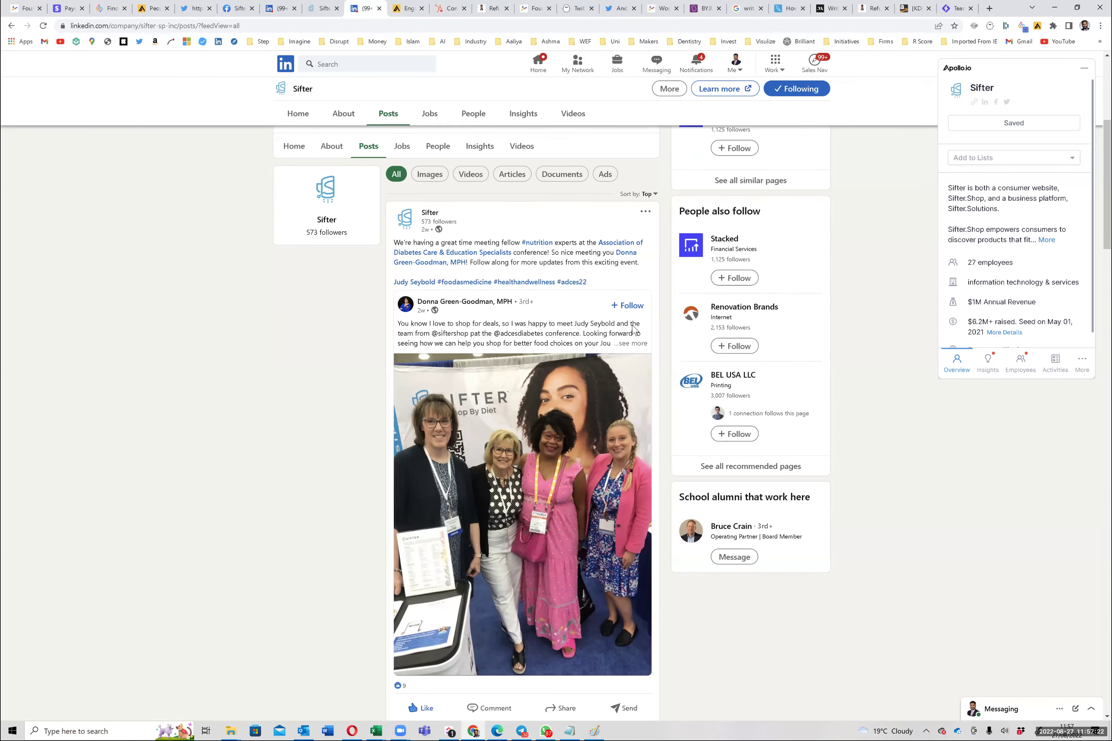
click(637, 345)
scroll(639, 350, down, 1)
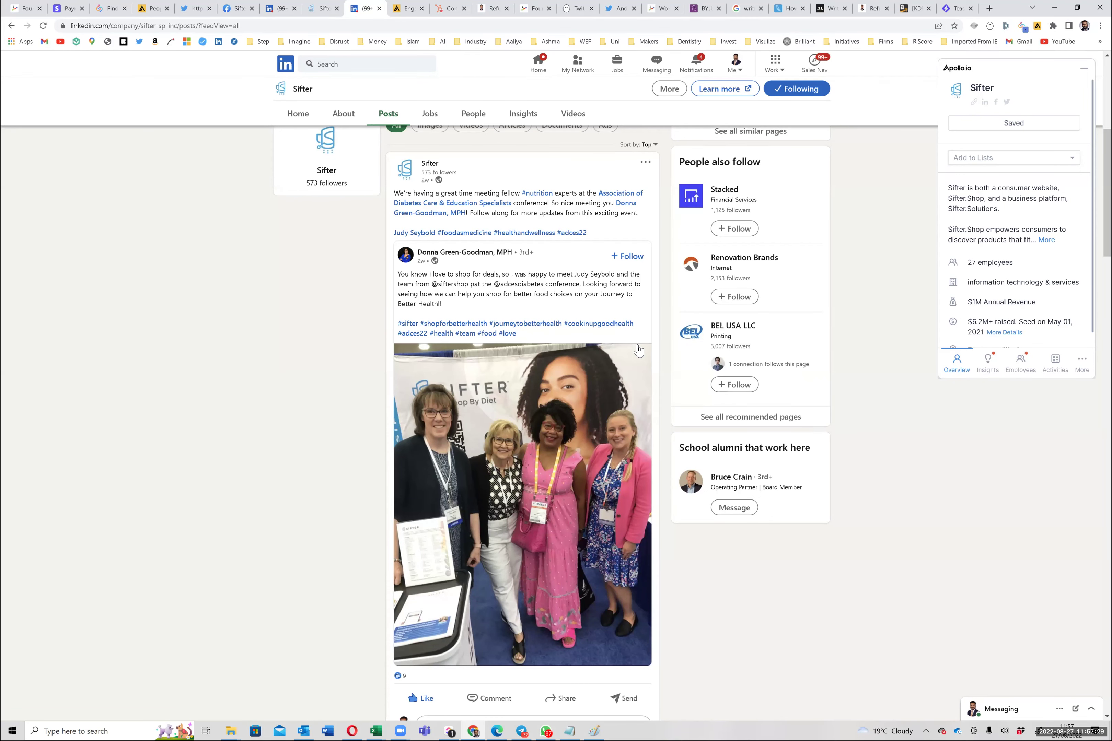
Step: Select the conference post's comment field and review the post's text and #foodasmedicine hashtag for something to comment on
scroll(638, 350, down, 5)
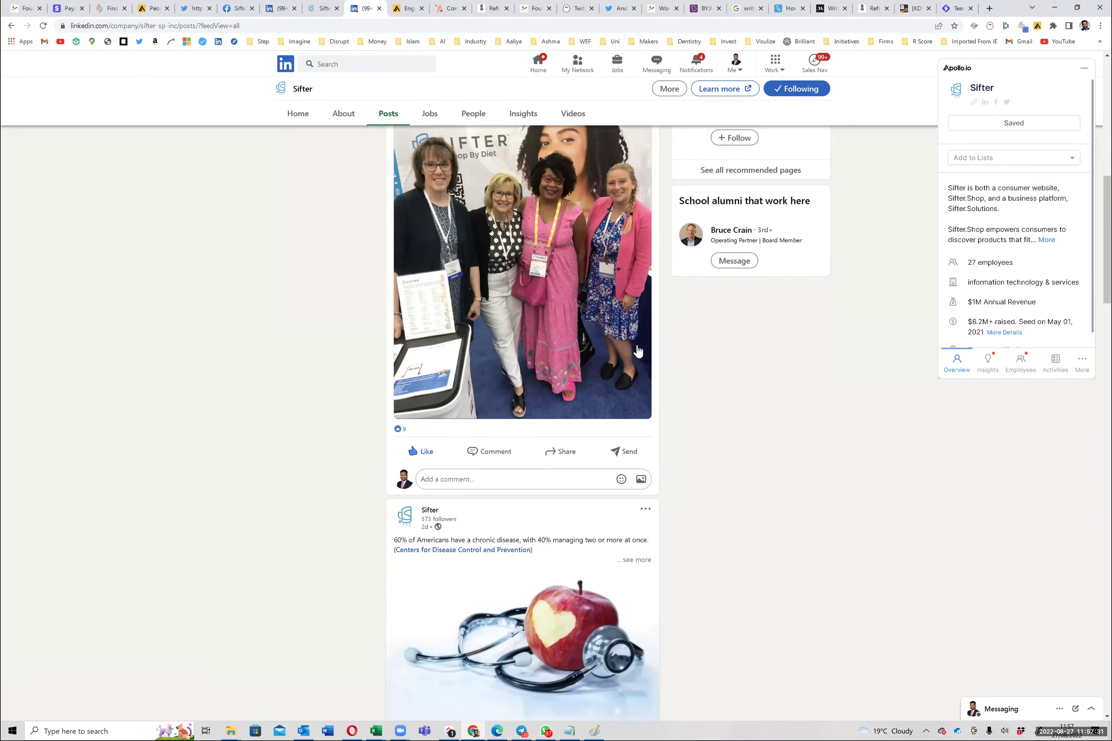
click(473, 477)
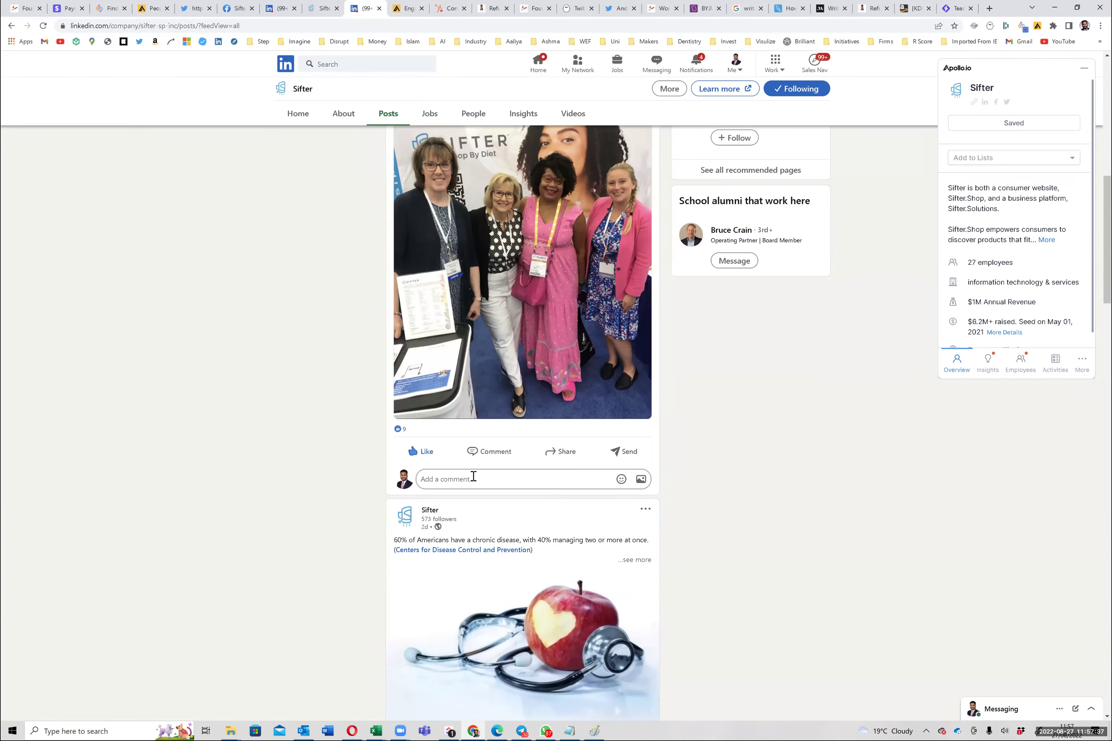
scroll(473, 477, up, 5)
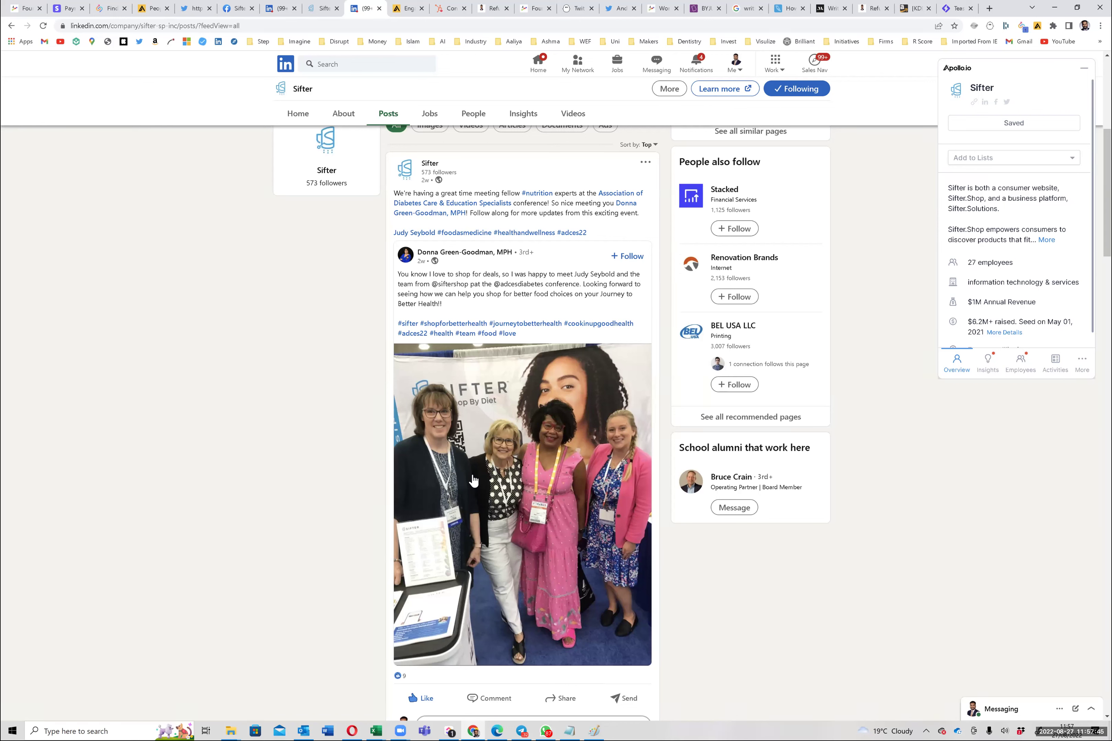
right_click(469, 235)
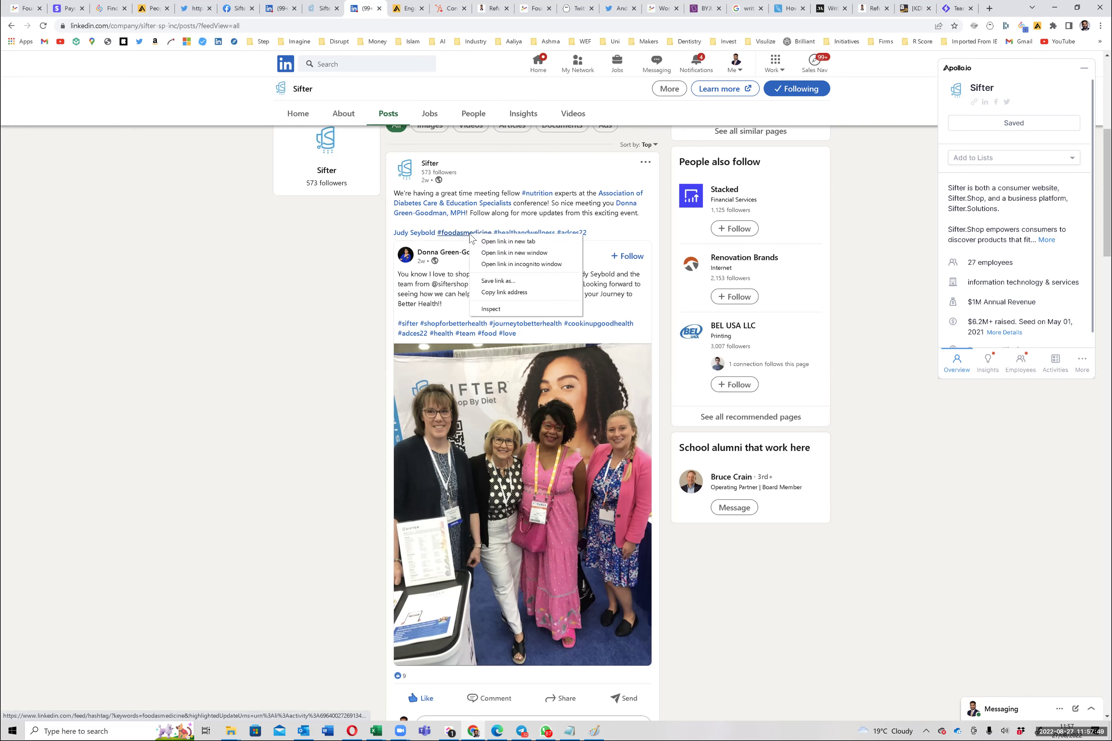
click(196, 332)
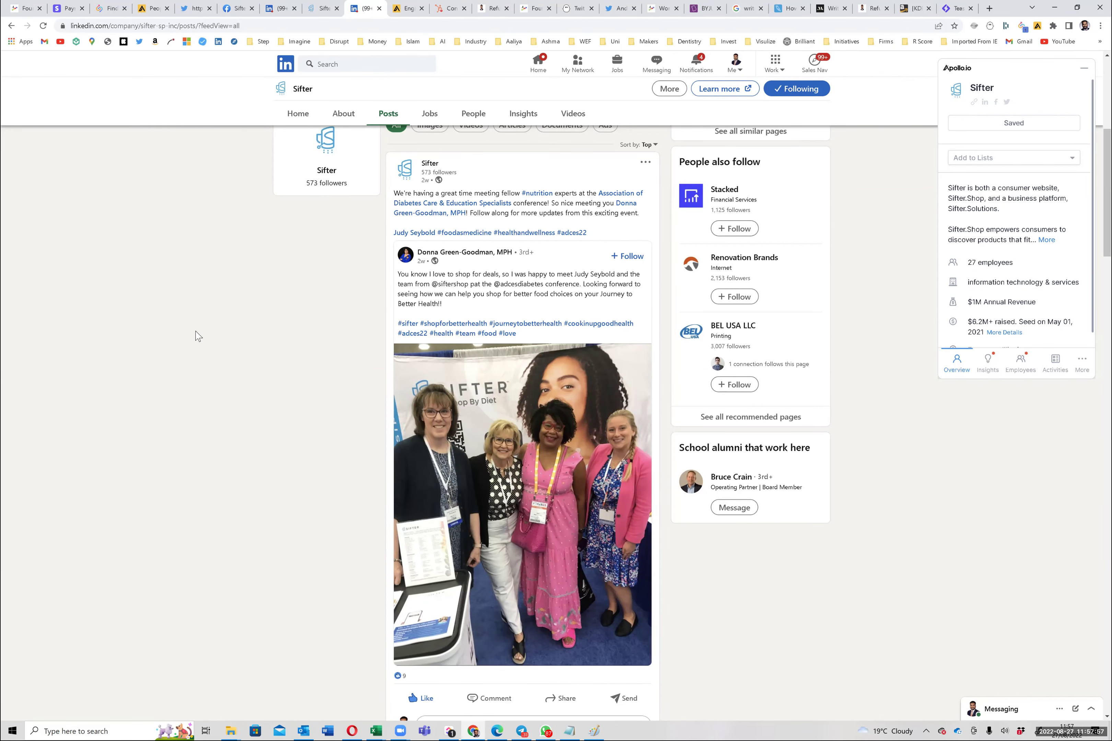
scroll(207, 350, up, 1)
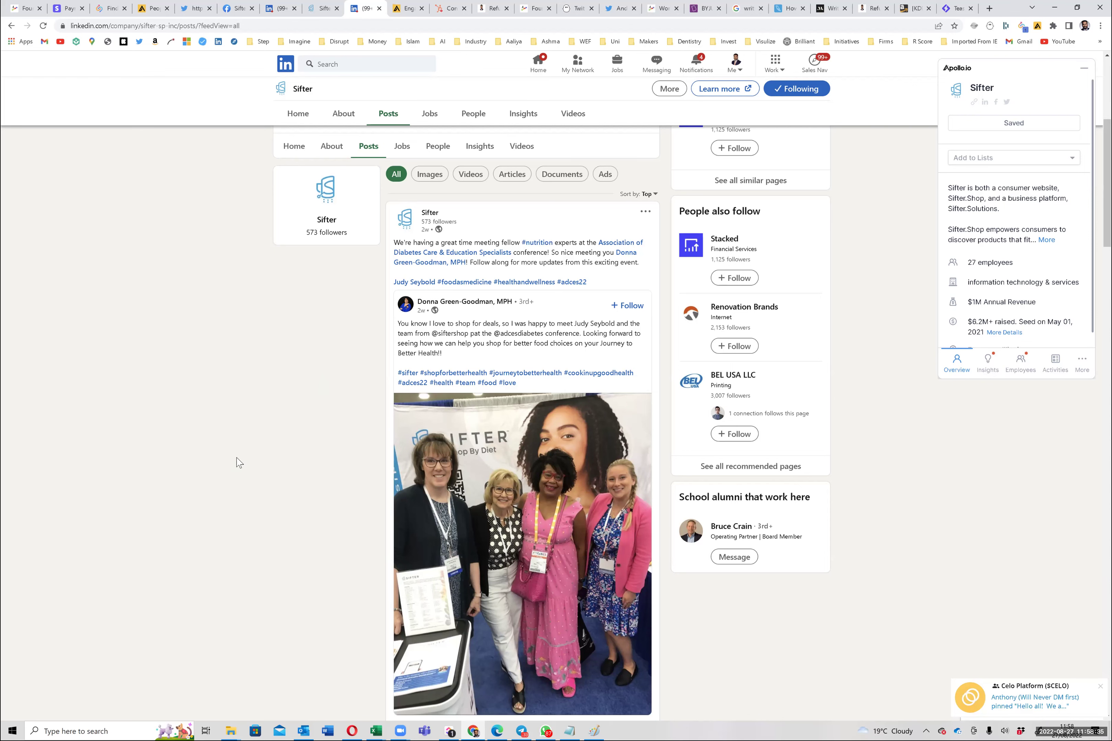
scroll(236, 458, down, 1)
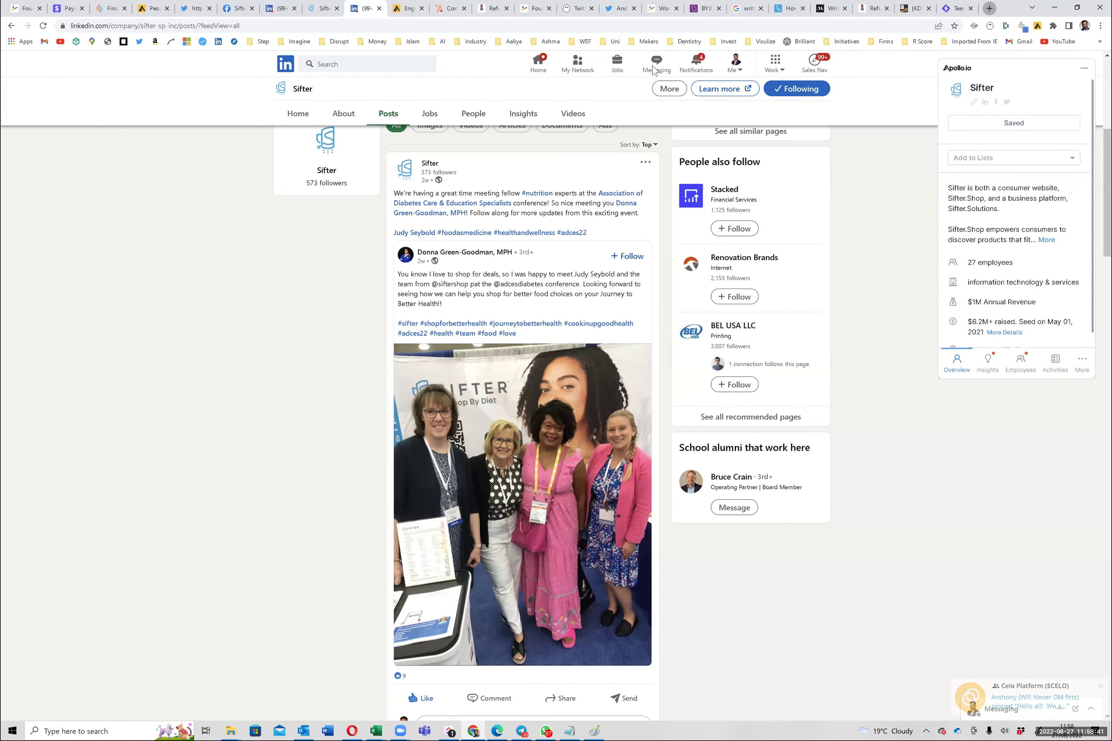
Step: Search Google in a new browser tab for "food as medicine quotes"
key(ctrl+t)
text(food)
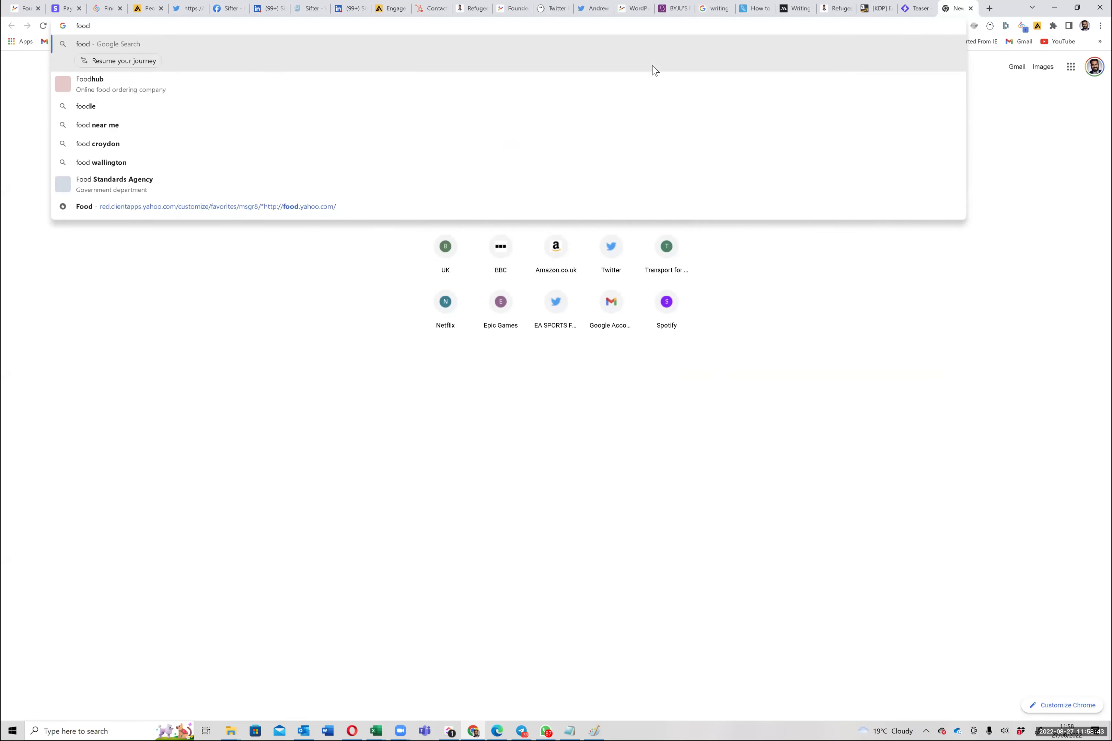
text( as medici)
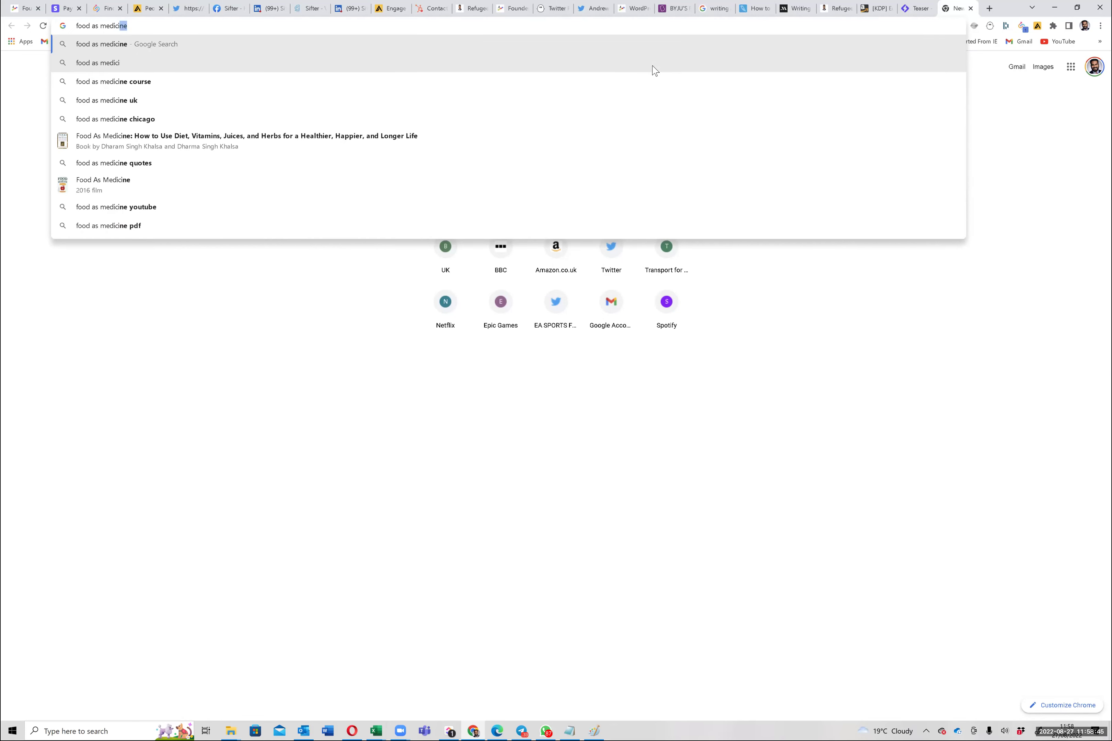
text(ne quote)
key(Return)
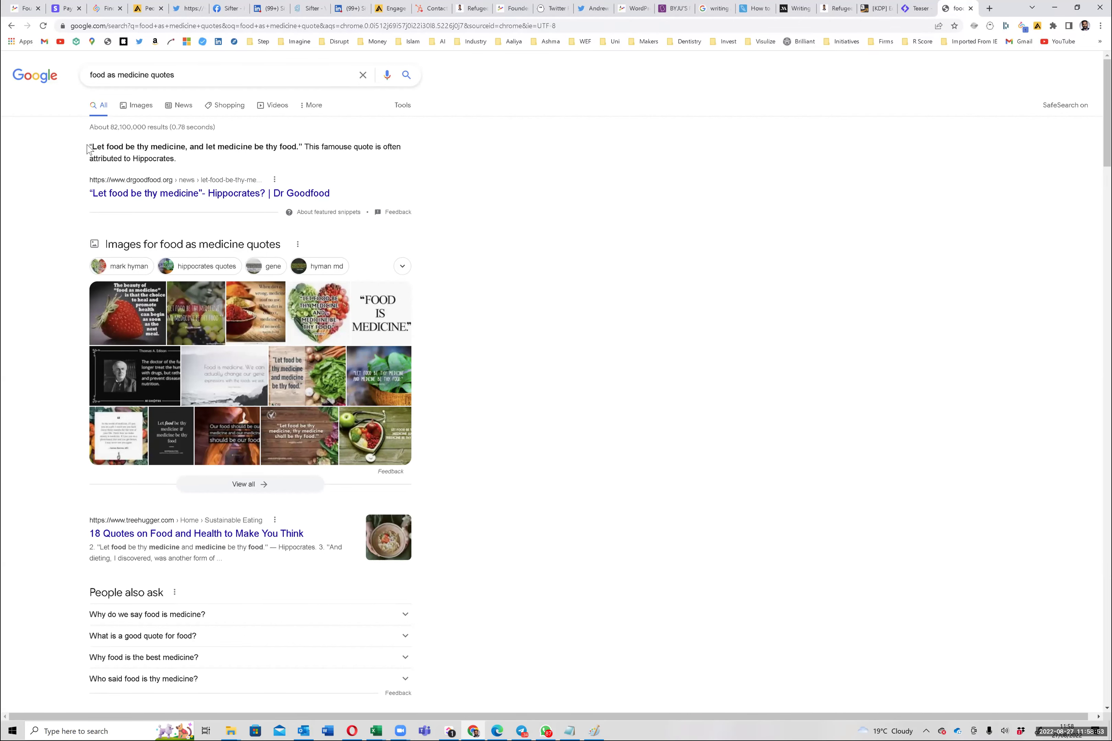
Step: Copy the quote "Let food be thy medicine, and let medicine be thy food." from the featured search result
drag(94, 149, 147, 147)
click(94, 148)
drag(94, 148, 299, 149)
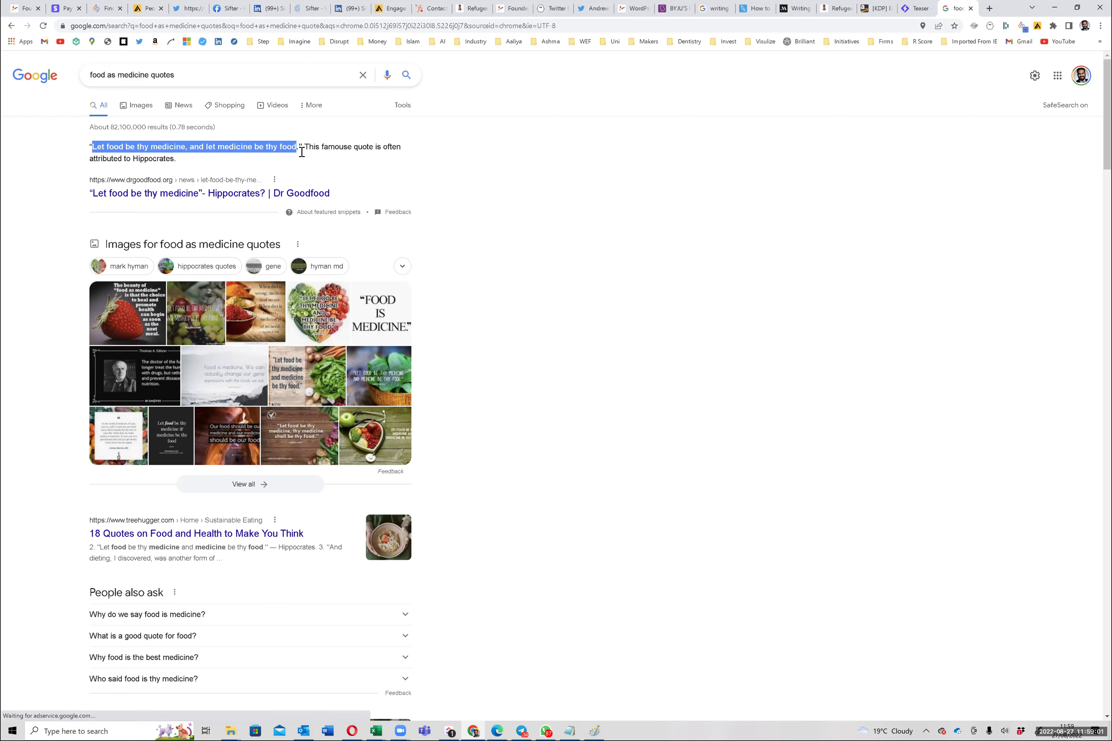
drag(299, 147, 92, 147)
key(ctrl+c)
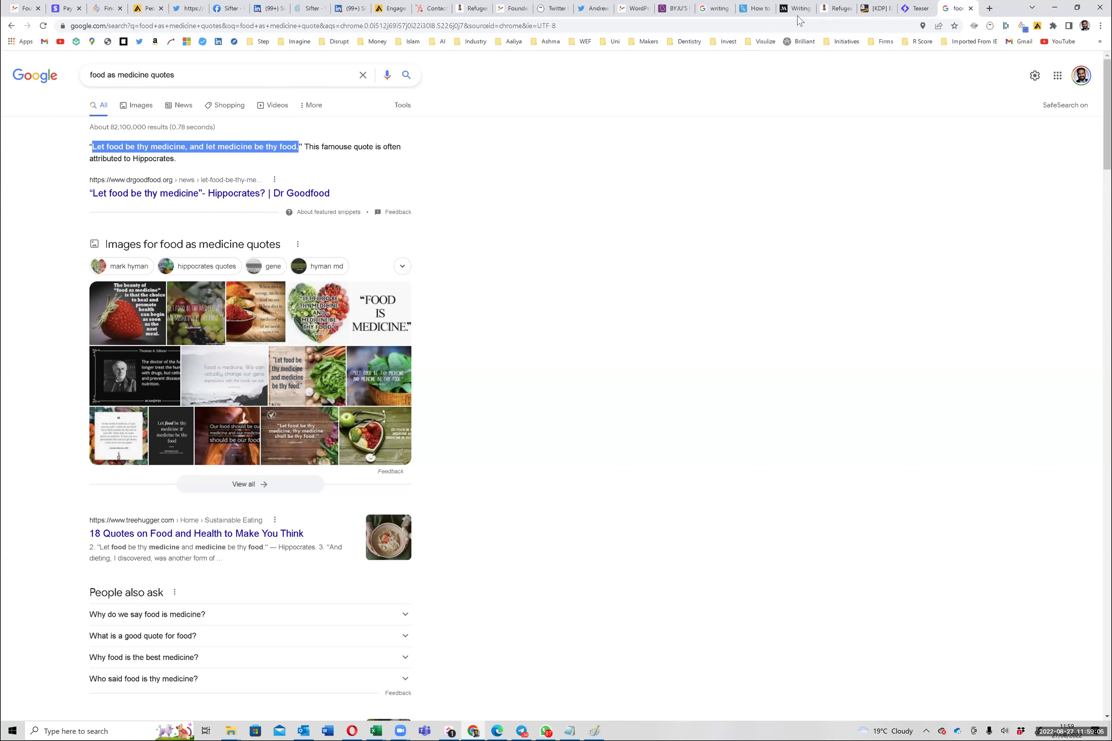
Step: Return to Sifter's LinkedIn posts and post the copied quote as a comment on the diabetes care conference post
click(272, 10)
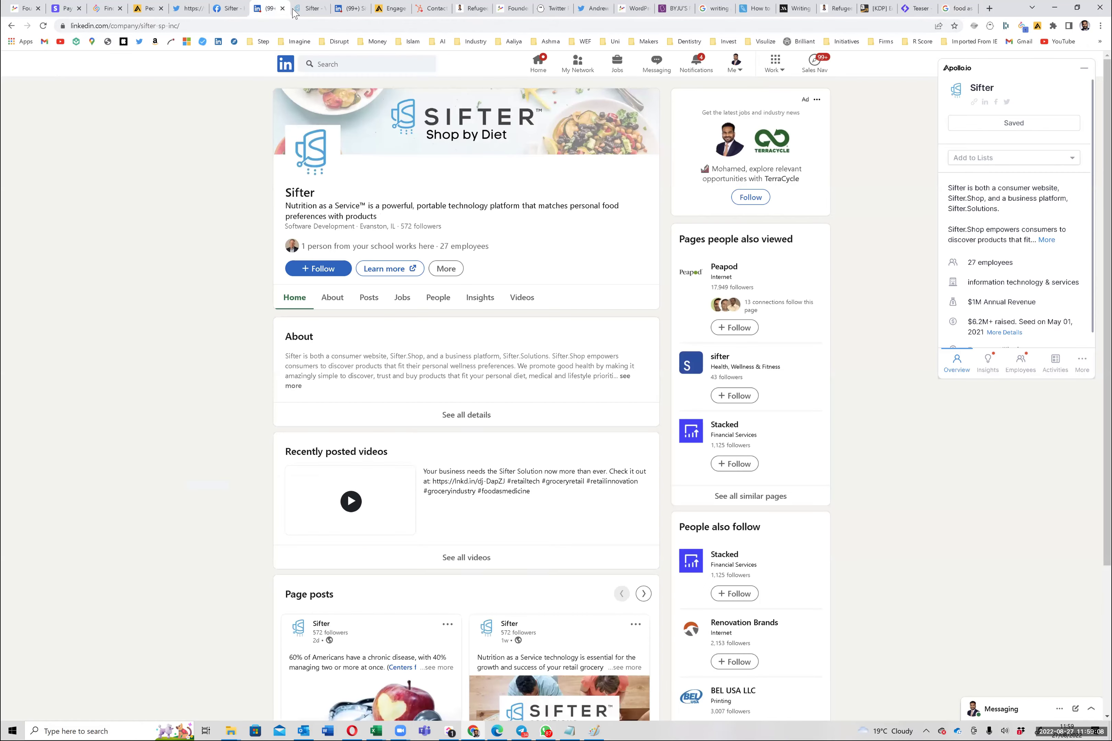
click(346, 12)
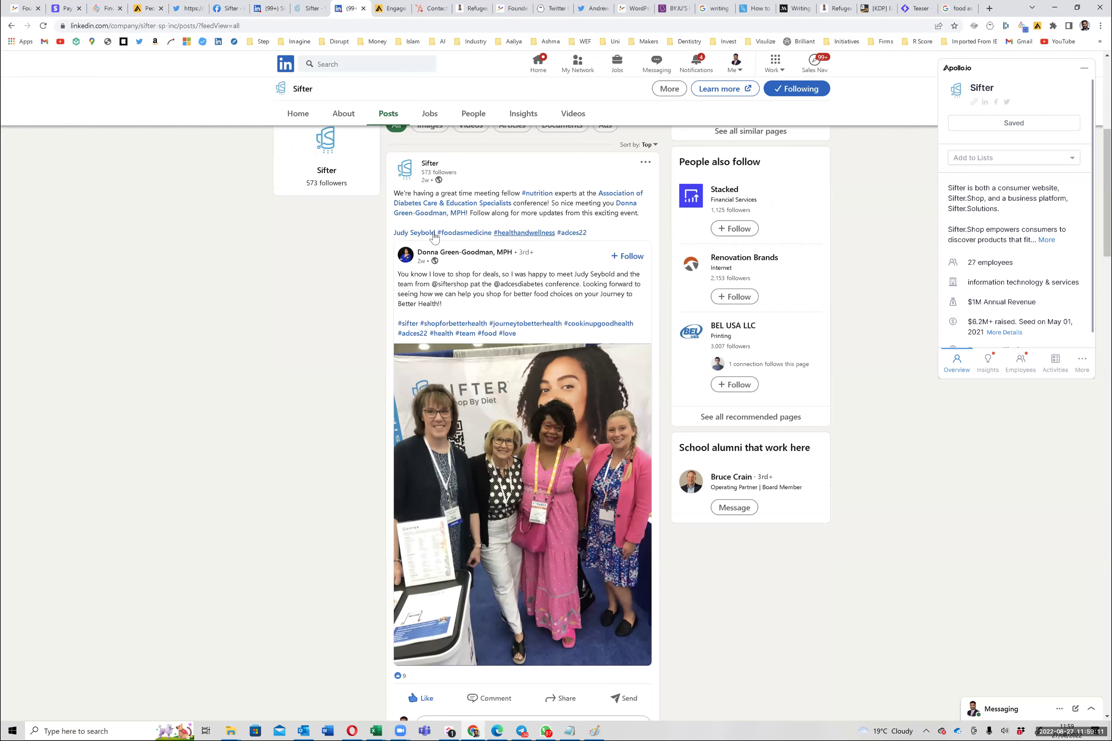
scroll(452, 526, down, 4)
click(453, 529)
key(ctrl+v)
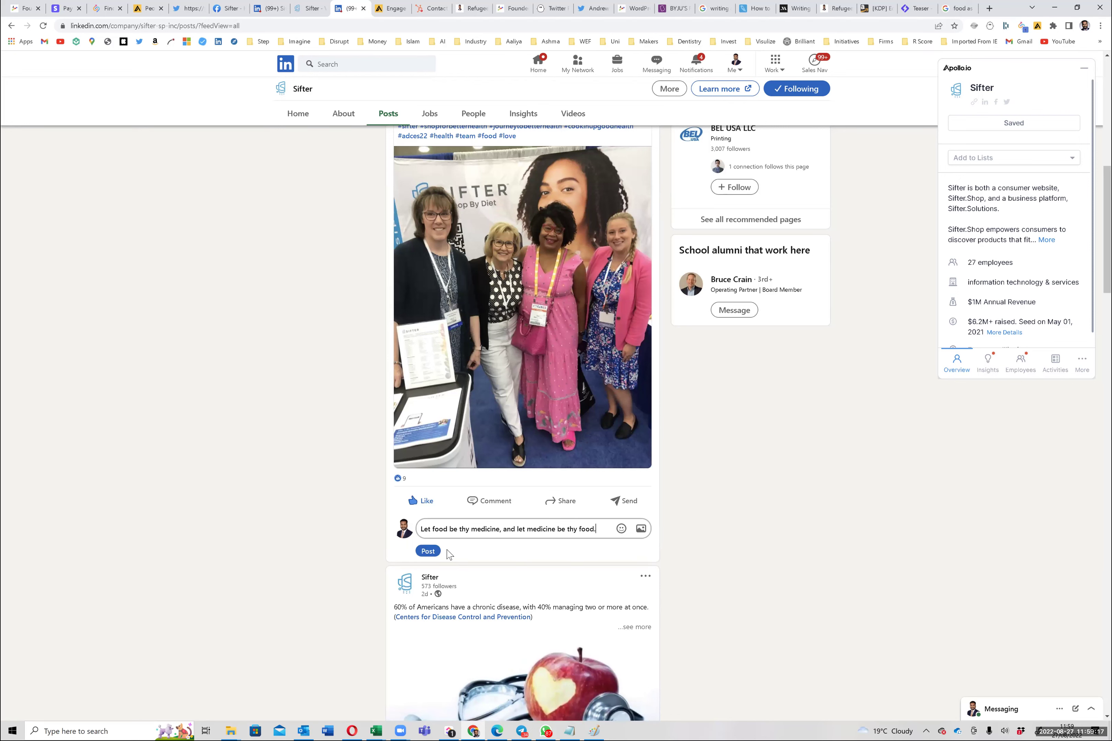
click(420, 552)
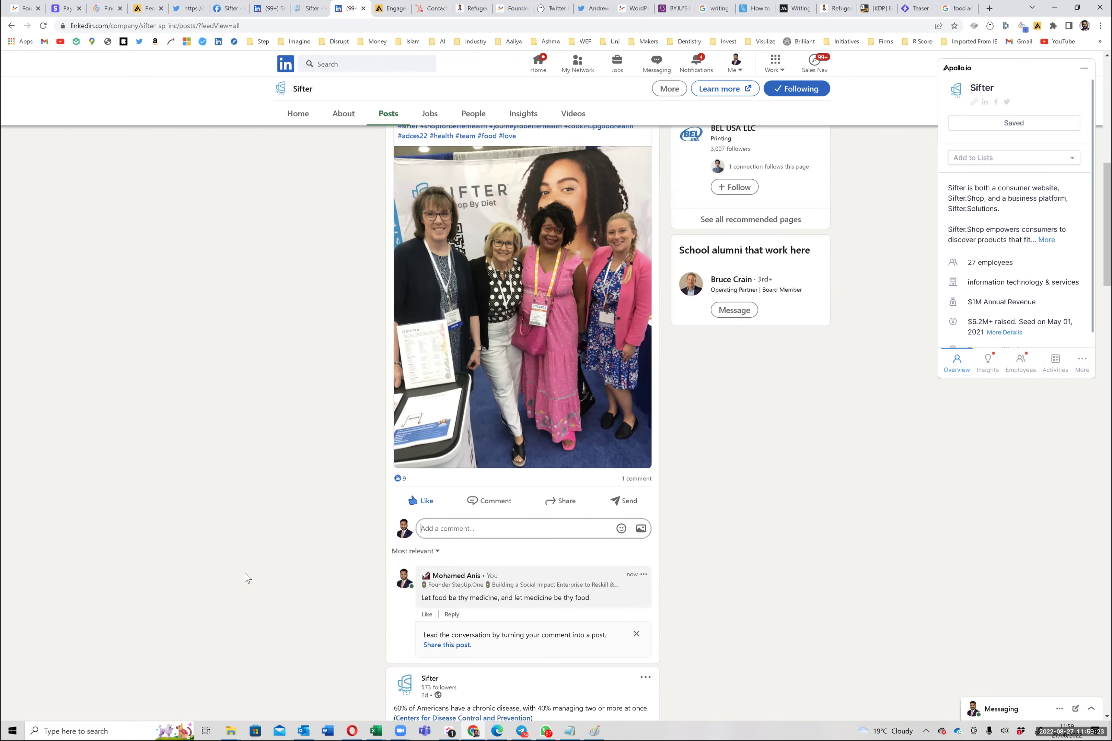
Step: Expand Sifter's post about Americans with chronic disease and review its text and the supermarket article it links to
scroll(247, 577, down, 5)
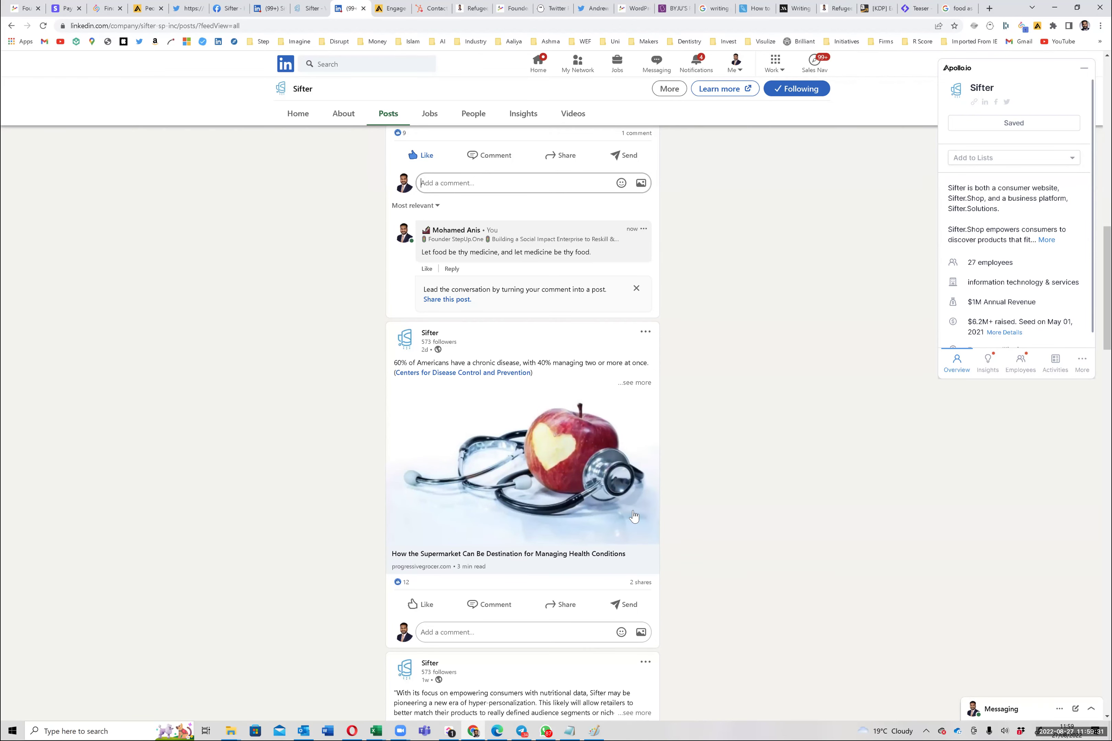
click(637, 383)
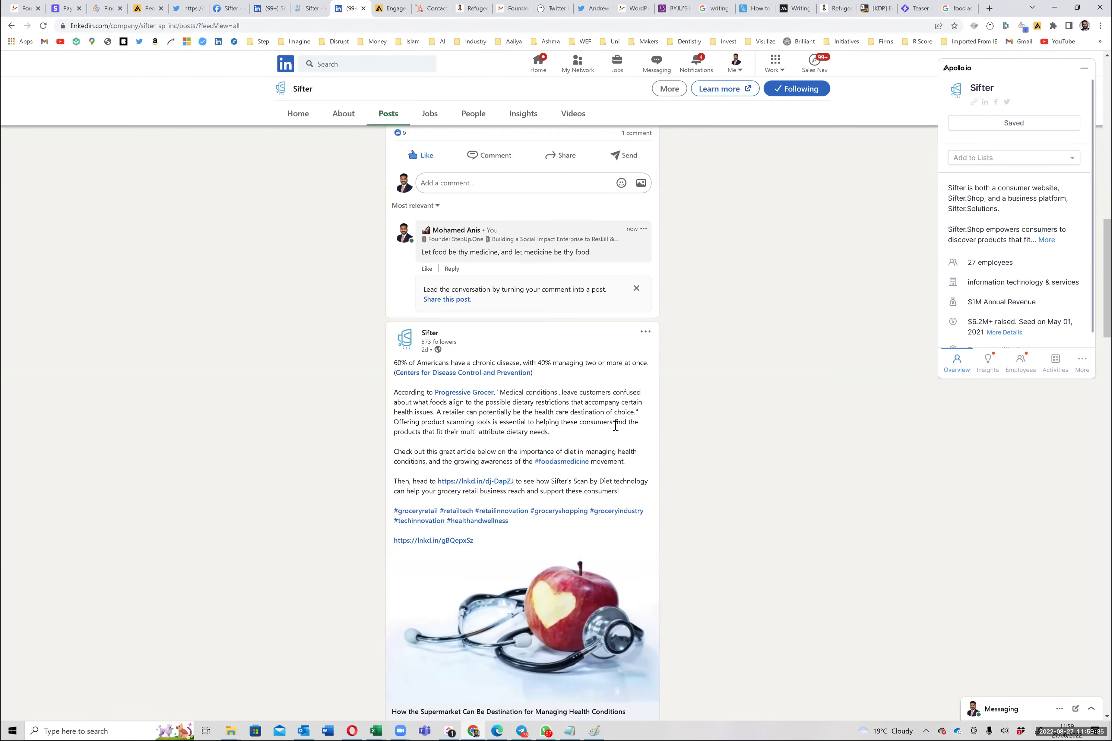
scroll(615, 426, down, 1)
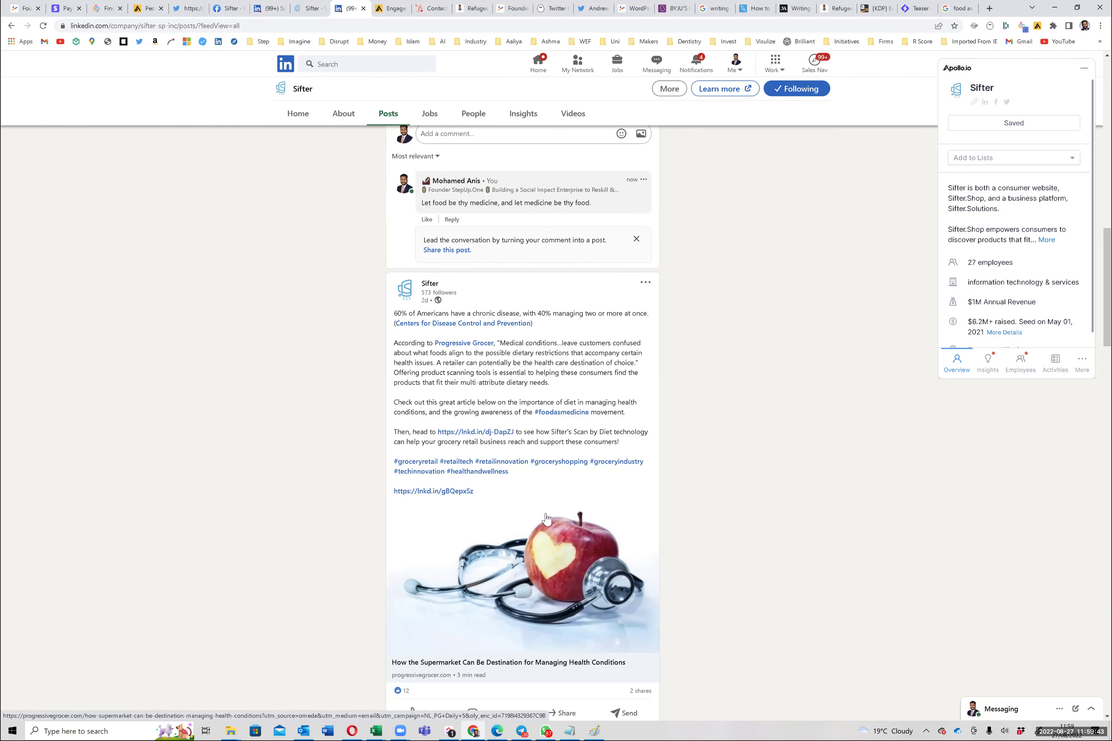
scroll(547, 519, down, 1)
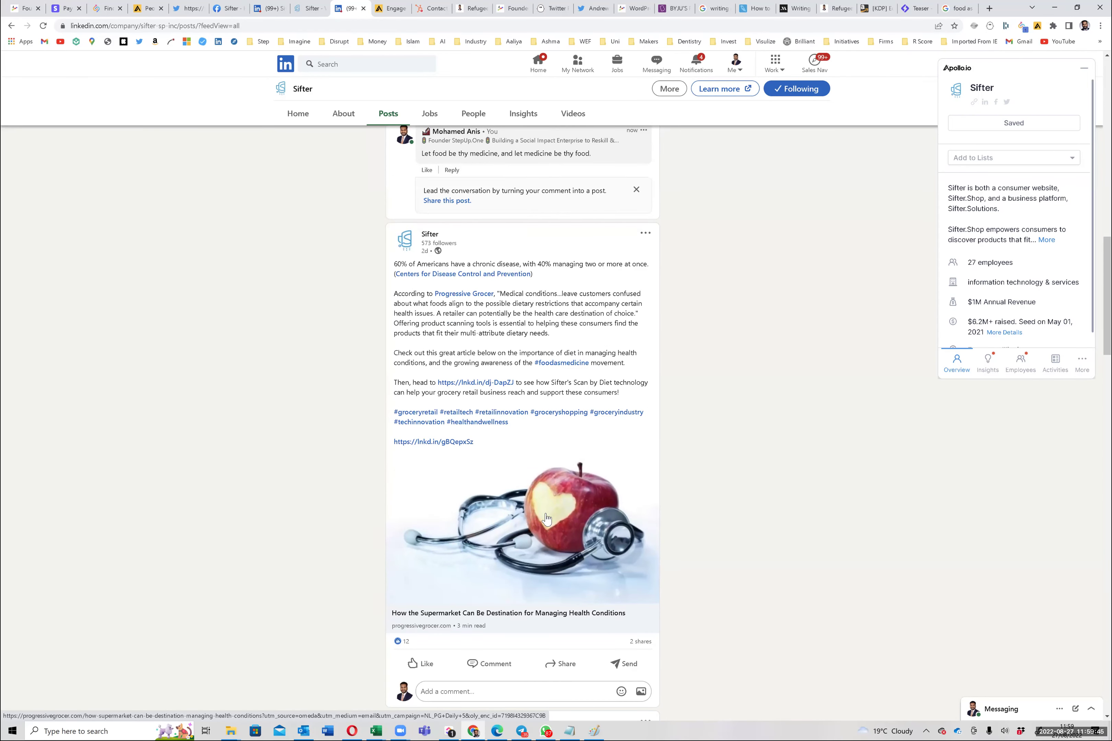
scroll(547, 519, down, 4)
scroll(547, 519, down, 4)
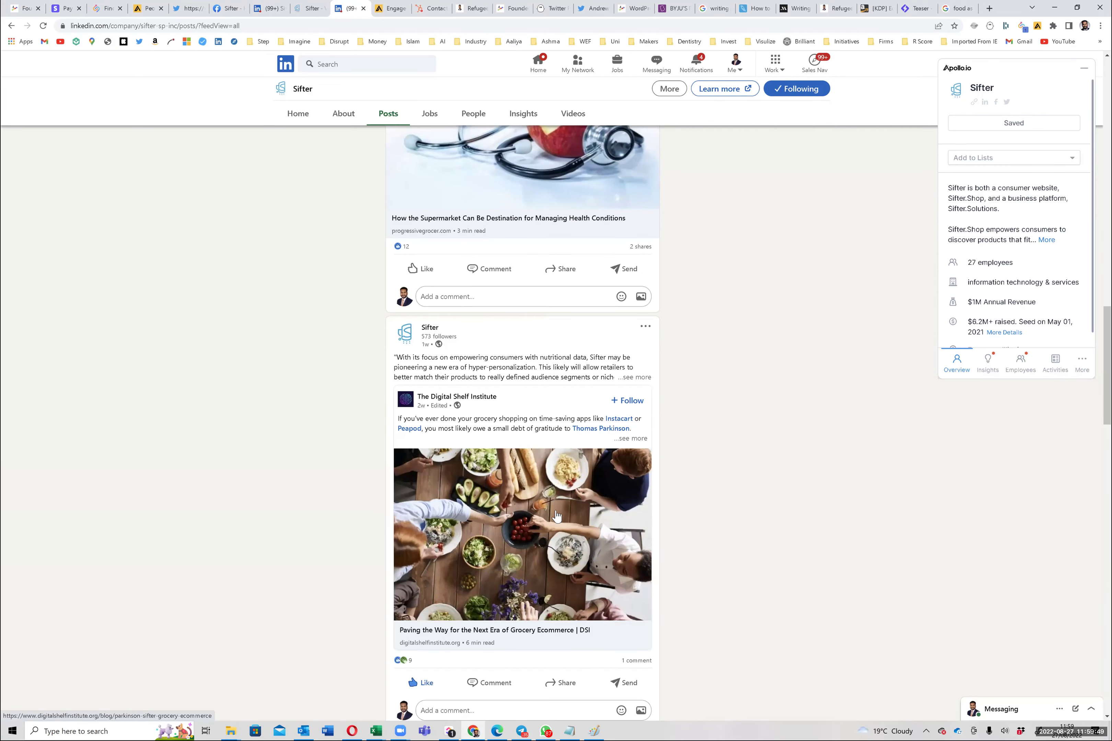
scroll(557, 515, up, 12)
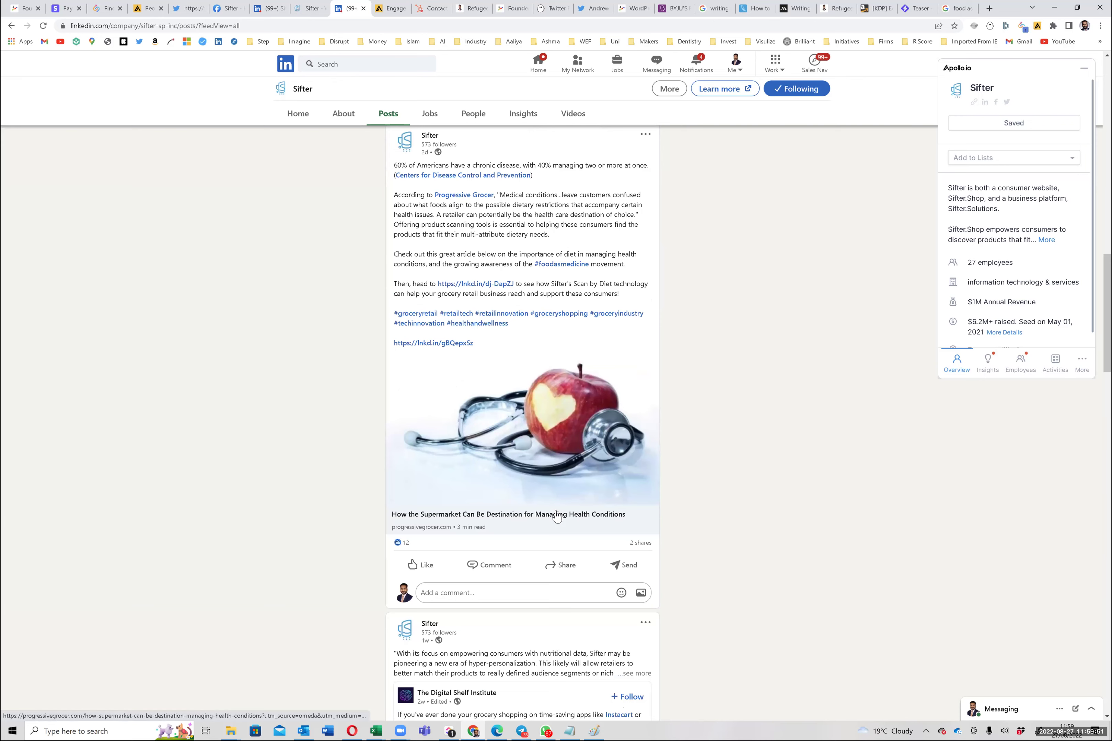
Step: Dismiss the "Pages people also viewed" suggestions below the header of Sifter's company page
scroll(557, 512, up, 12)
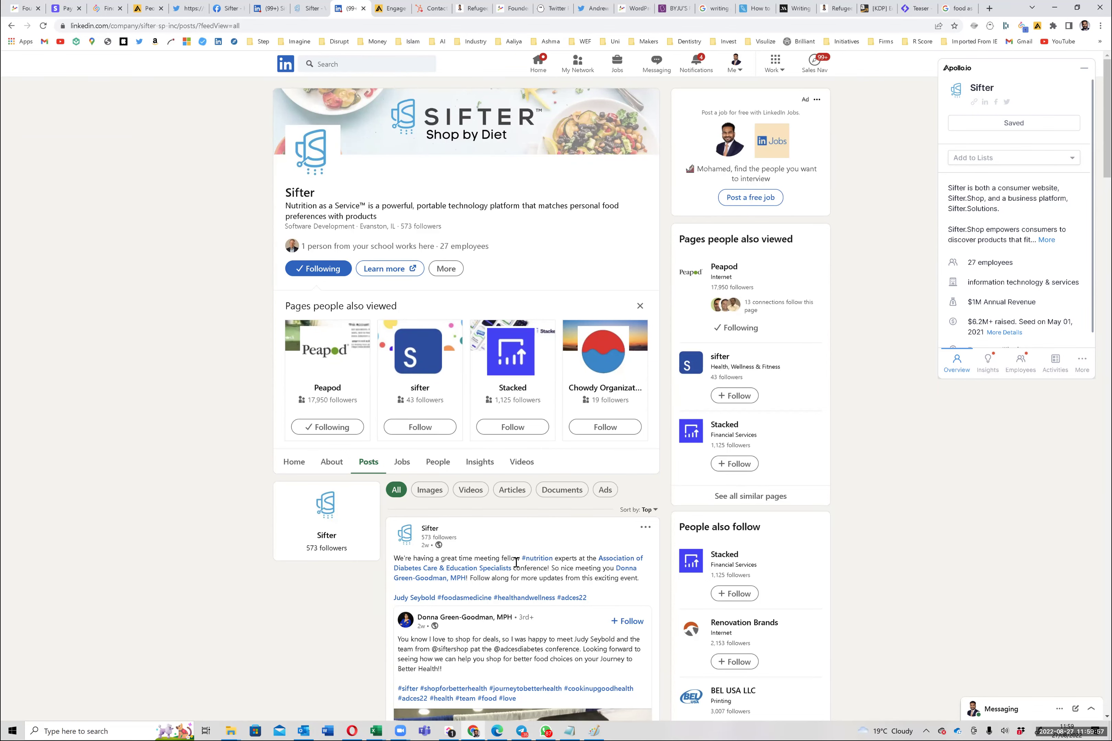
scroll(521, 564, down, 5)
scroll(531, 576, up, 5)
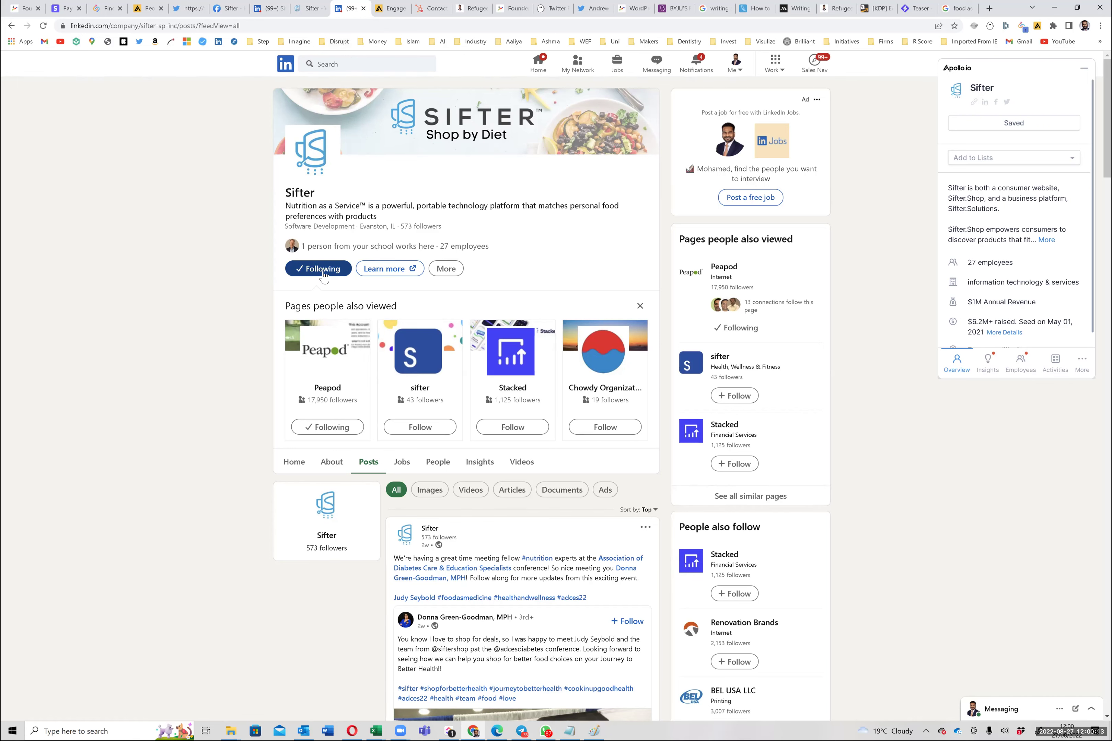
scroll(415, 429, down, 3)
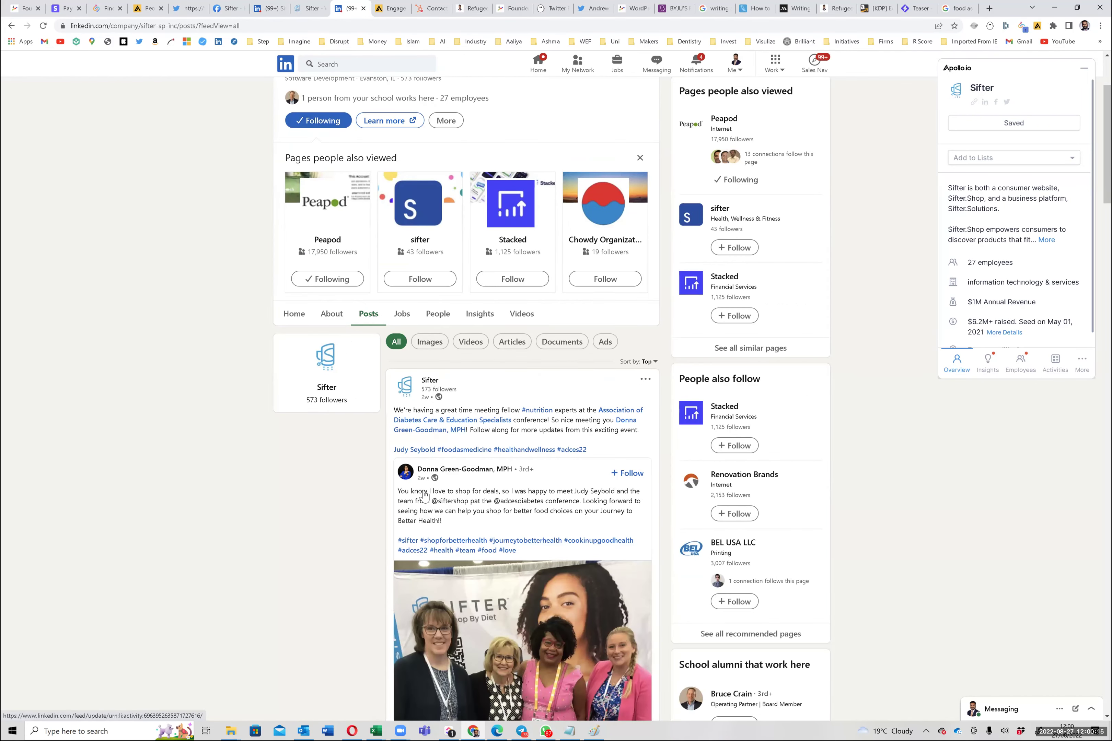
scroll(425, 498, down, 2)
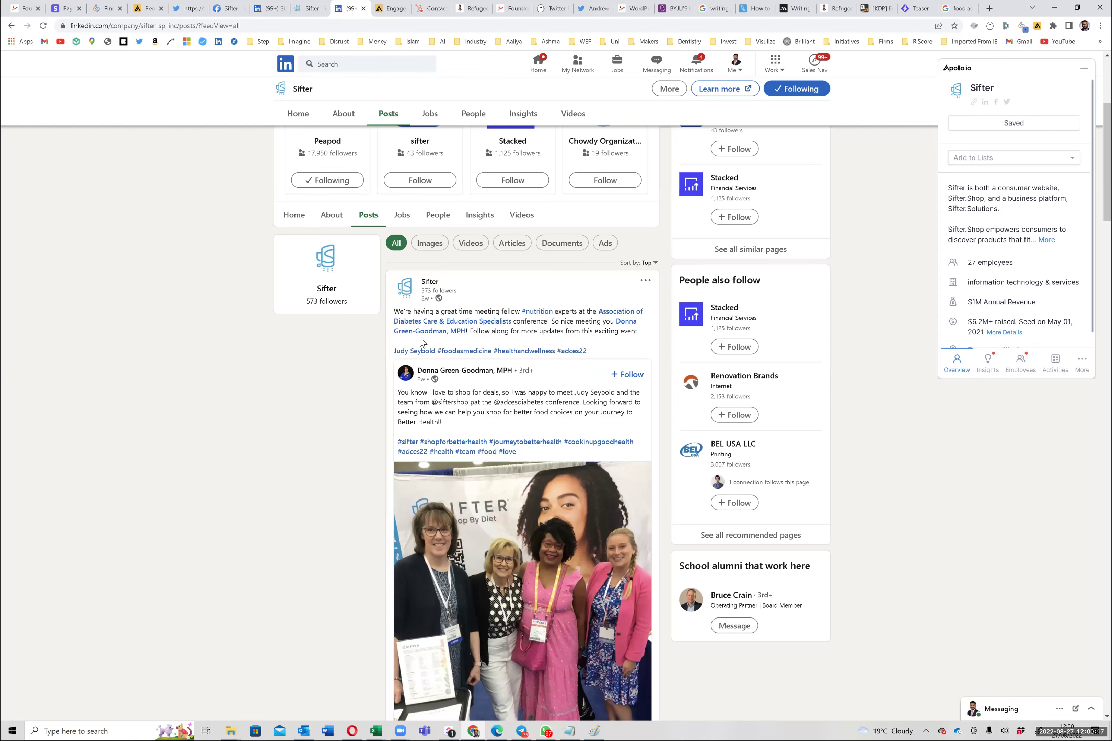
scroll(421, 339, up, 5)
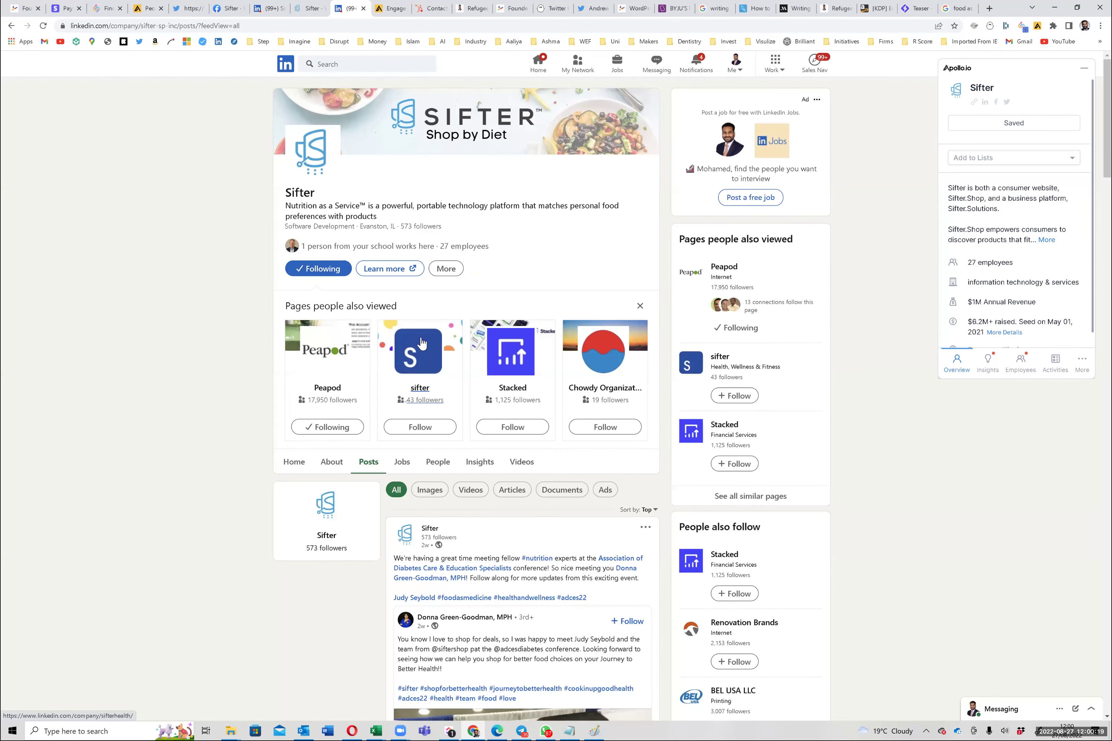
scroll(421, 344, down, 4)
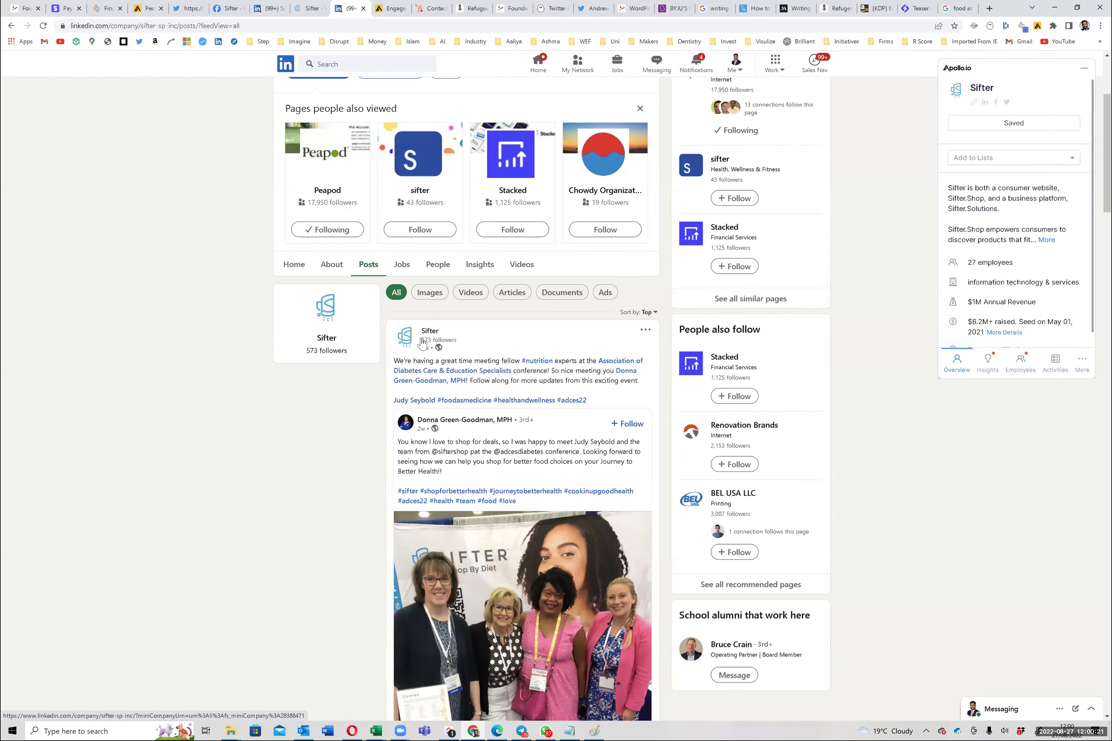
scroll(641, 220, up, 2)
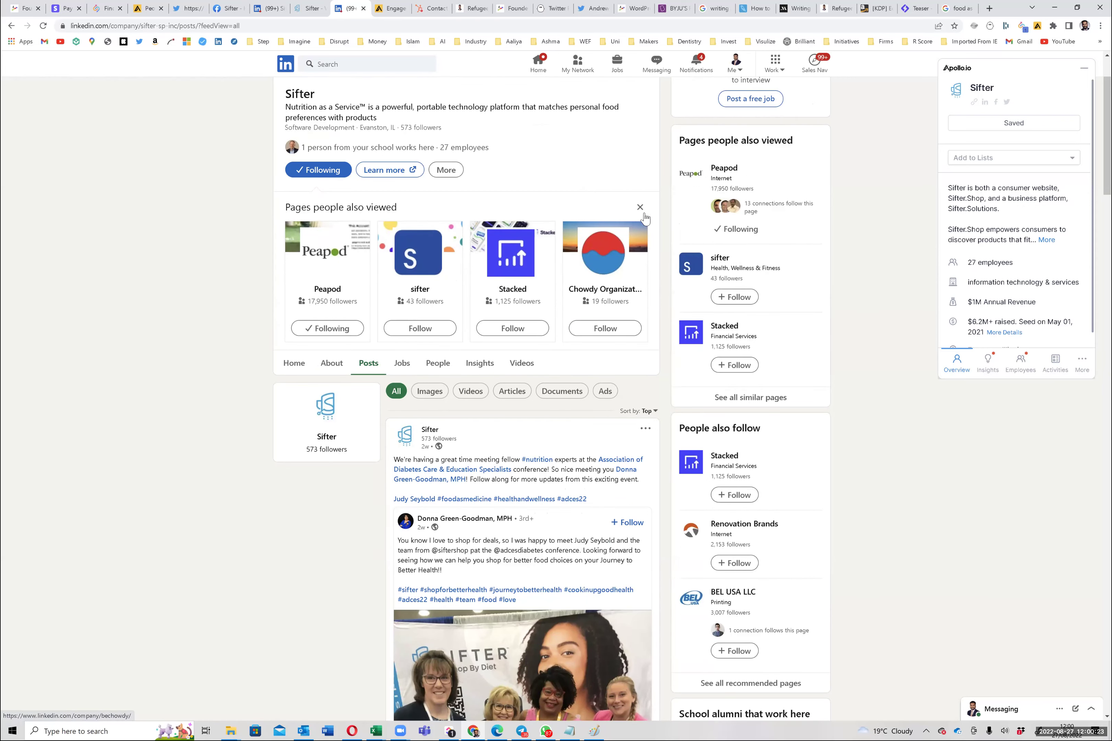
click(640, 207)
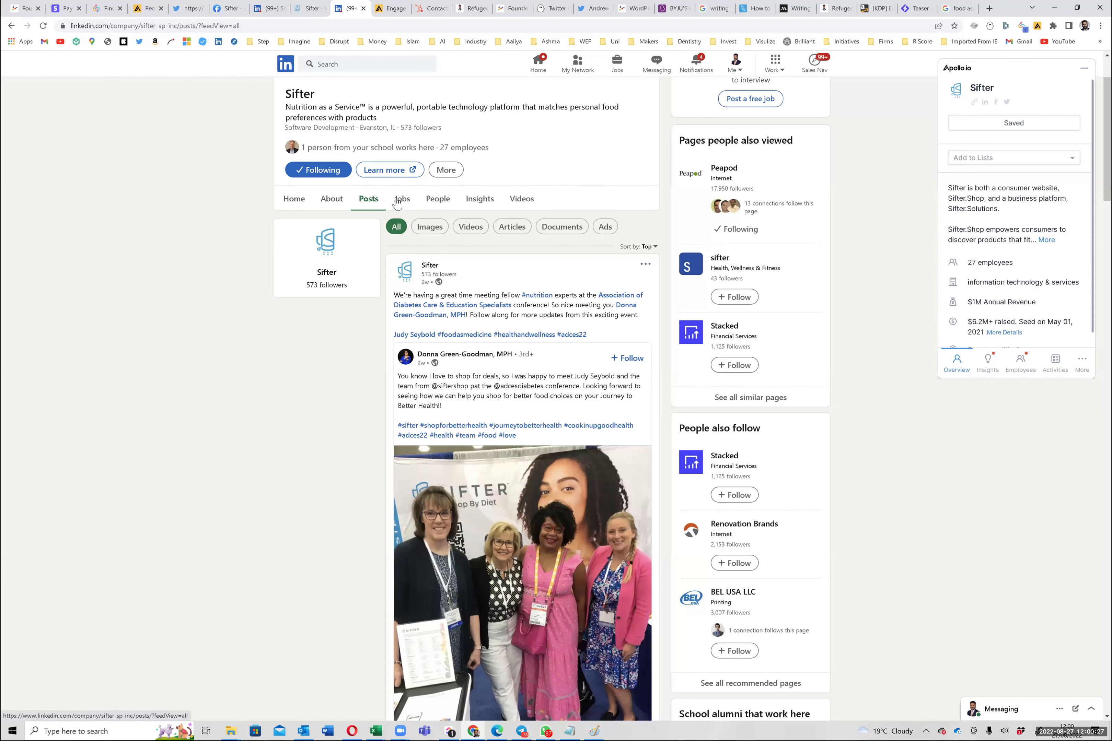
Step: Read Sifter's full company description in its Home and About sections, and return to the company's posts
click(294, 204)
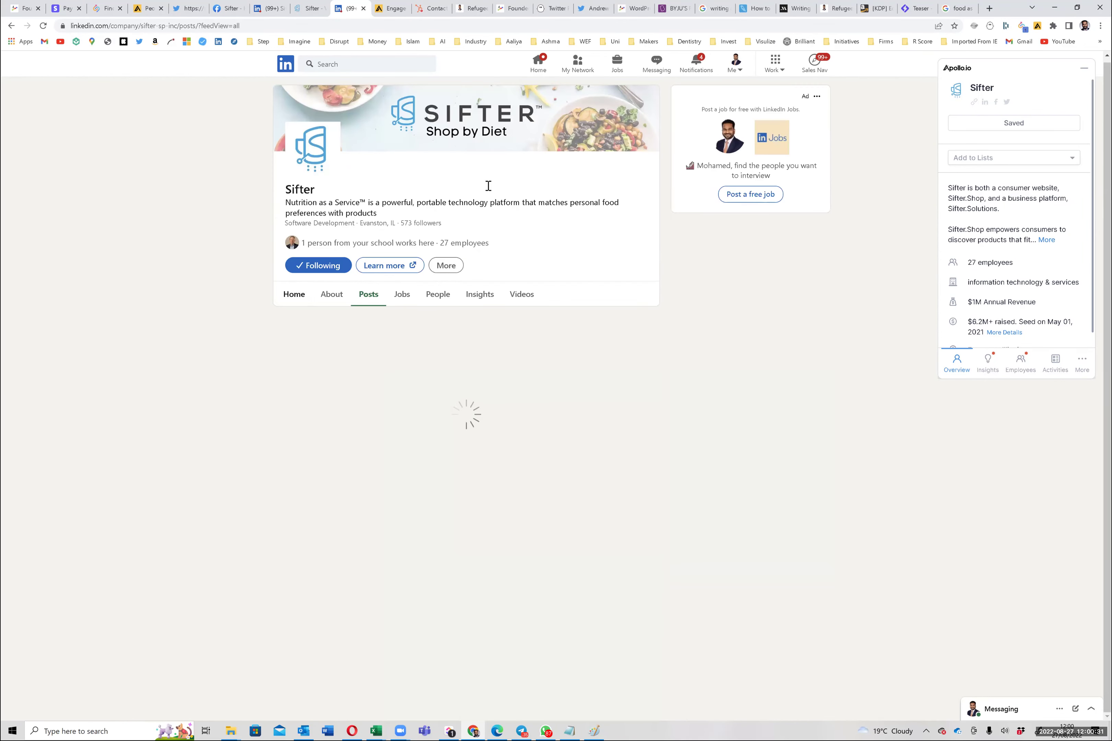
scroll(632, 378, down, 2)
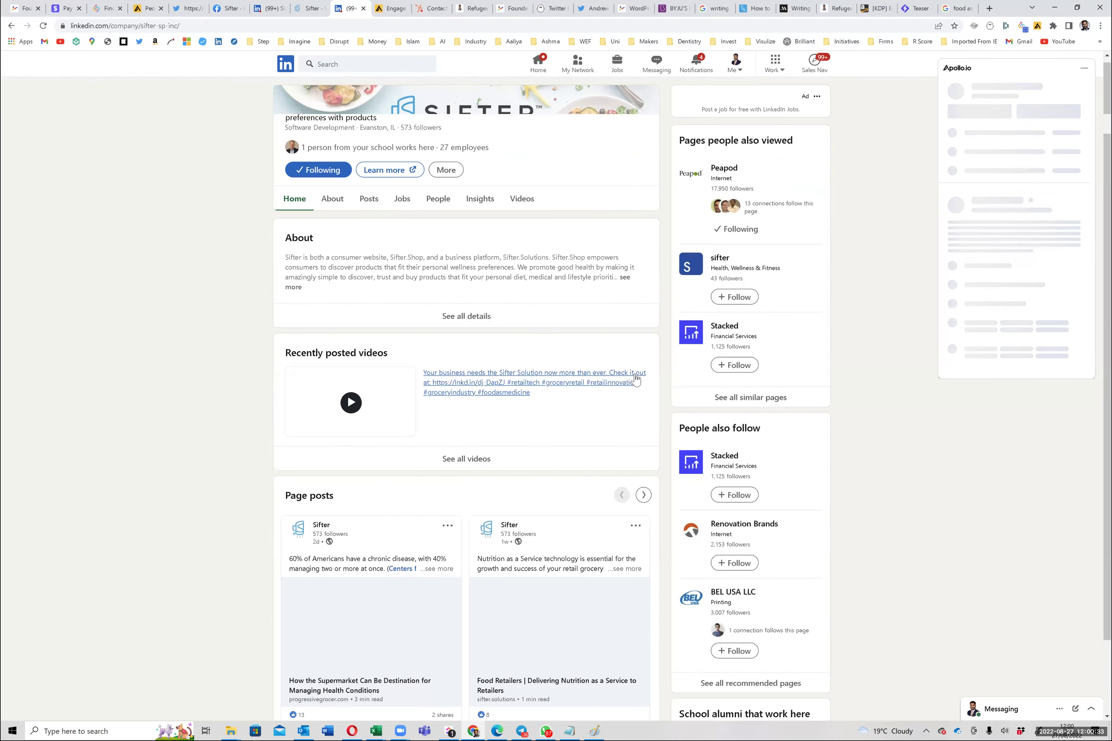
click(625, 277)
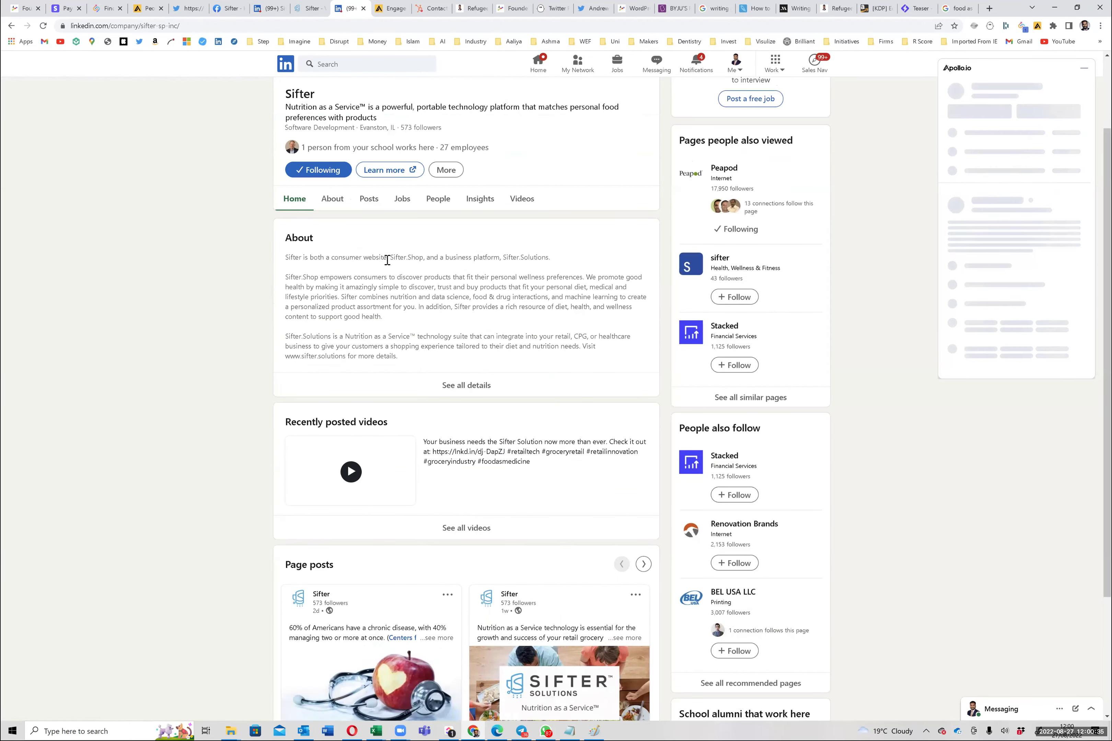
triple_click(386, 258)
shift+click(391, 342)
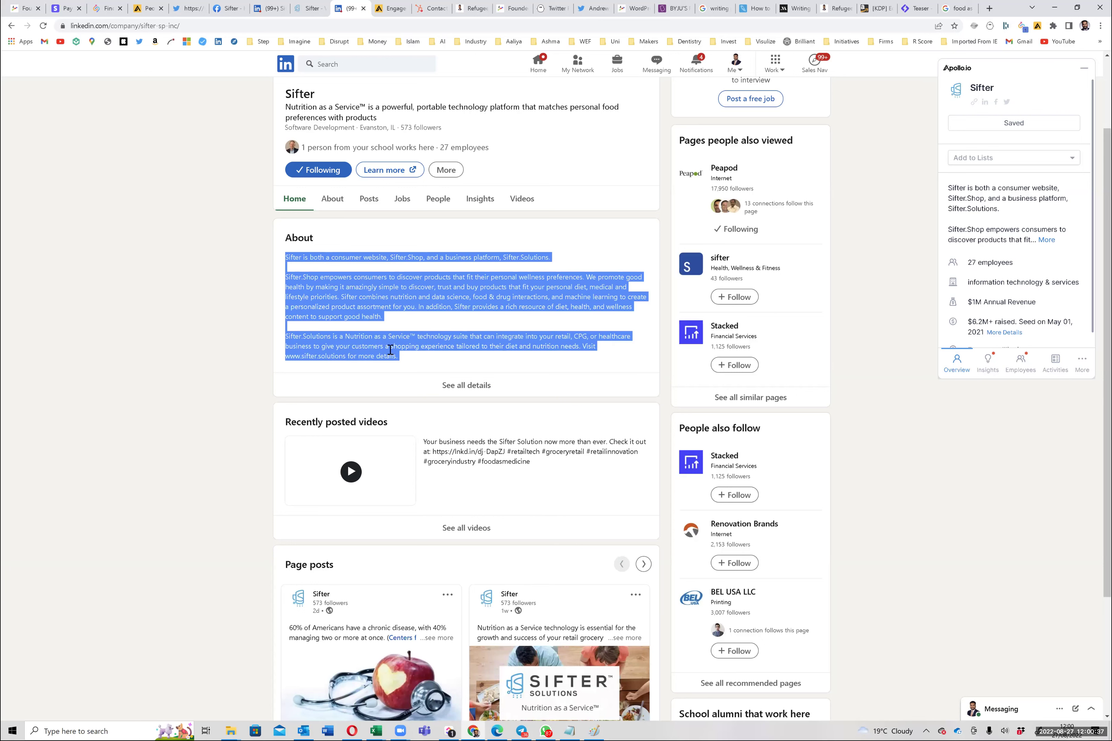
click(391, 255)
triple_click(391, 255)
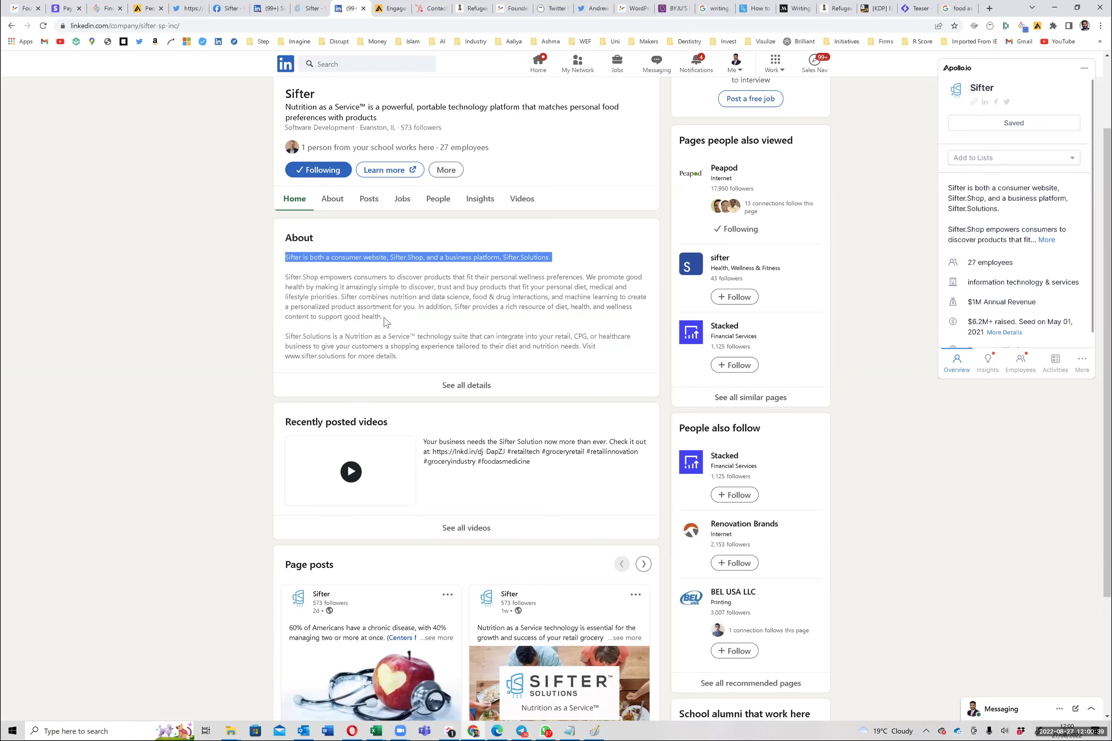
shift+click(387, 348)
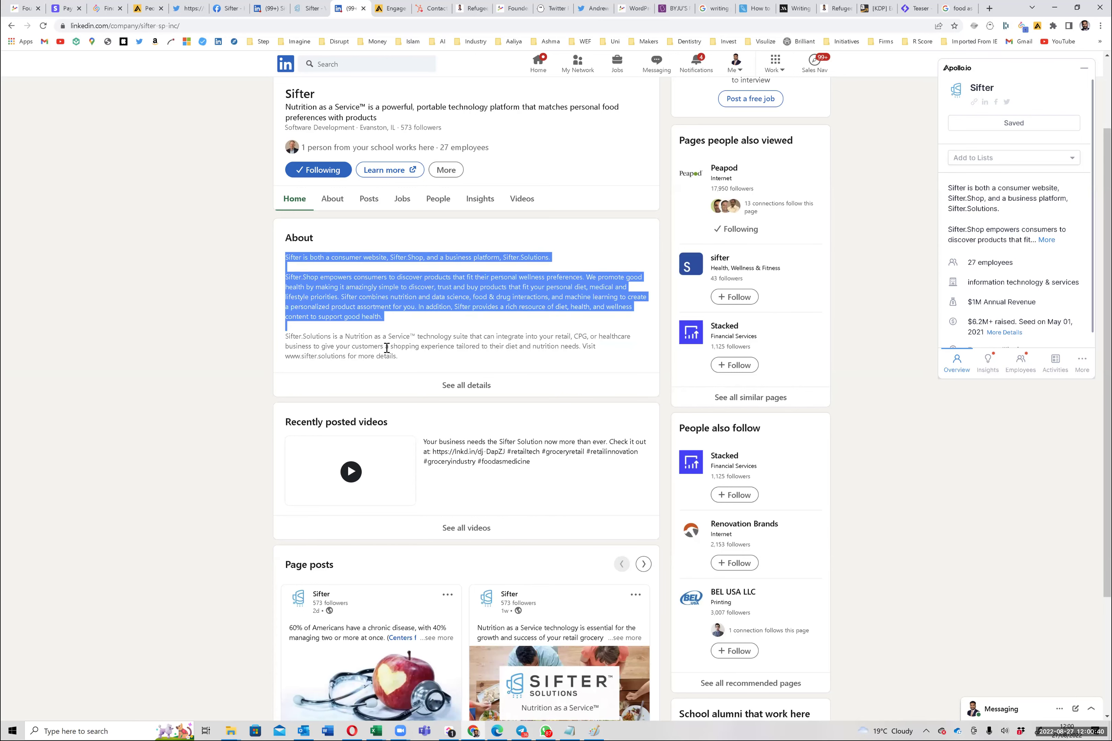
click(332, 199)
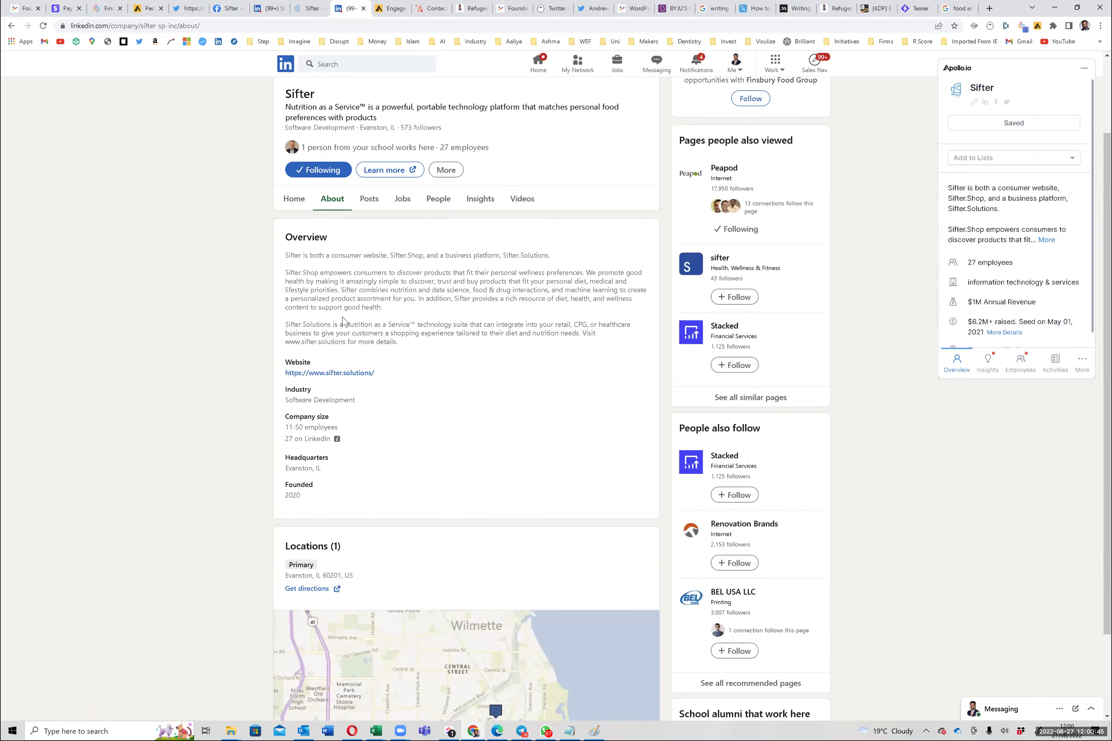
click(376, 199)
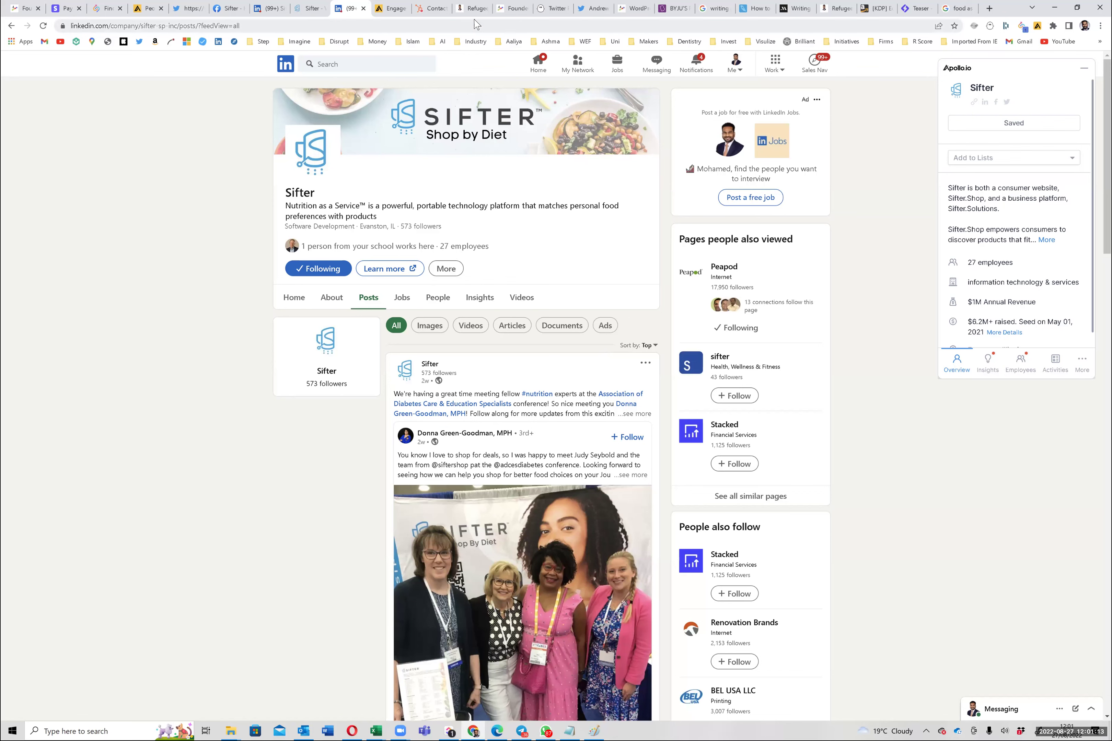
Step: Switch to the Refugees page in Notion and reword the first Apollo sub-item to end with "LinkedIn Profile and Twitter Profile"
click(513, 9)
click(474, 8)
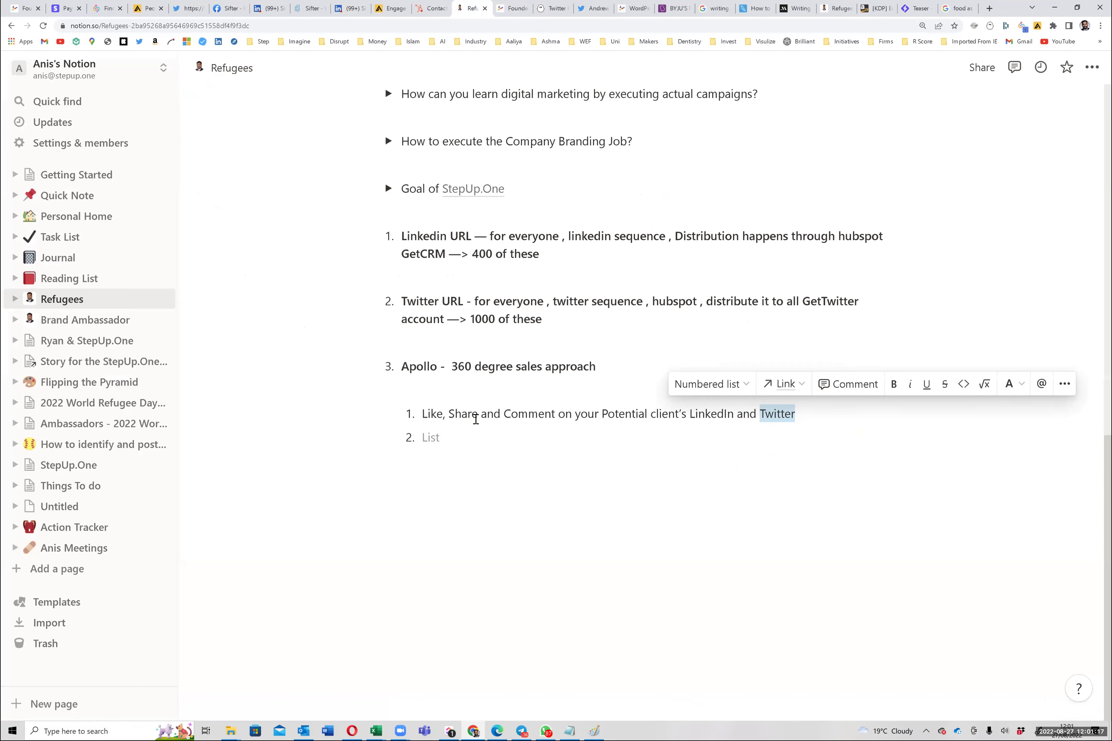
click(456, 440)
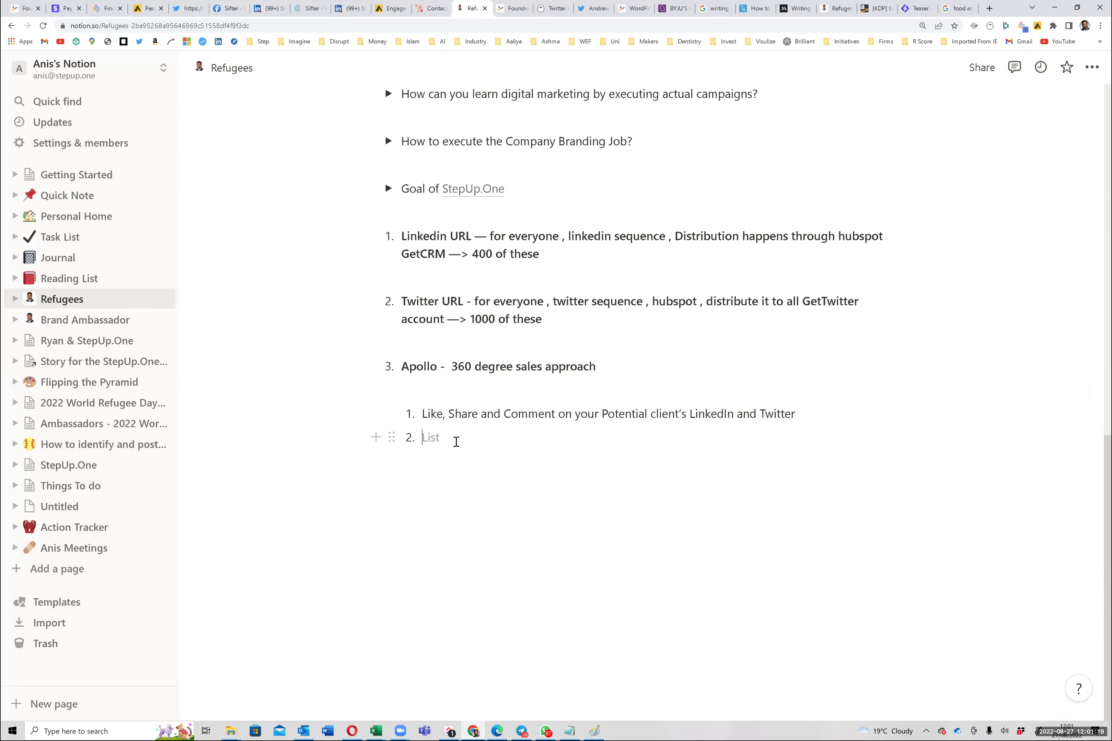
click(738, 414)
text(Profile and Twitter Profile)
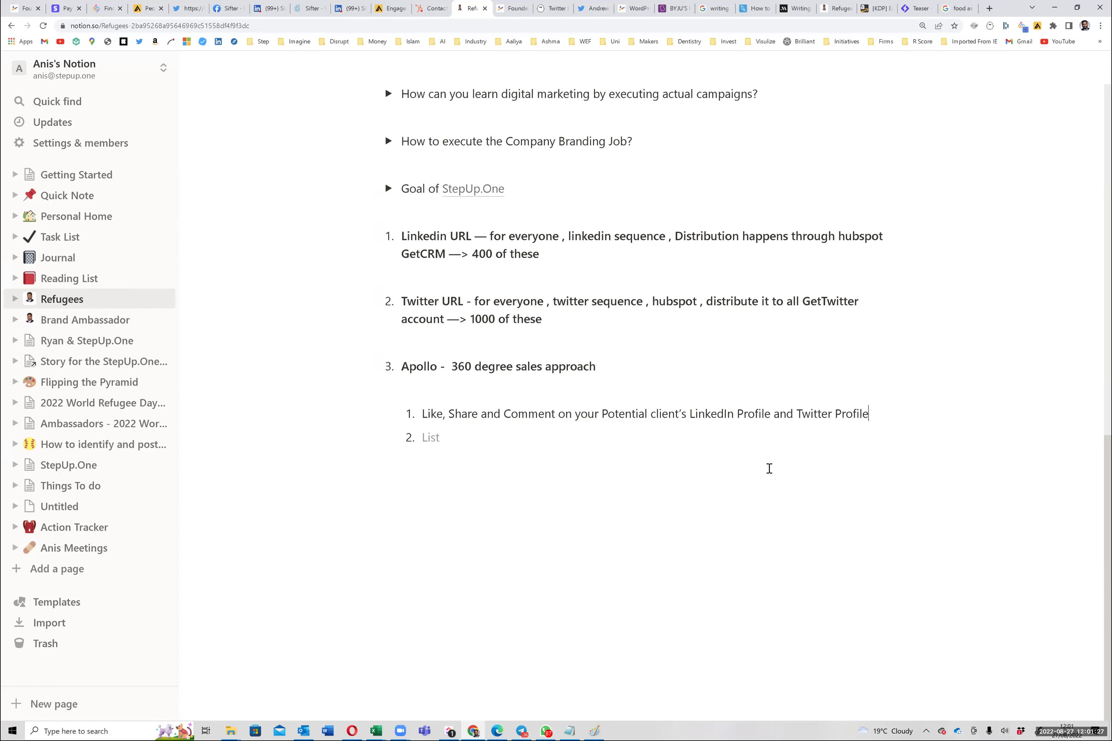
Step: Enter "Follow your client's company profile on LinkedIn and Twitter" as the second sub-item under the Apollo 360 degree sales approach
key(shift+Home)
key(Down)
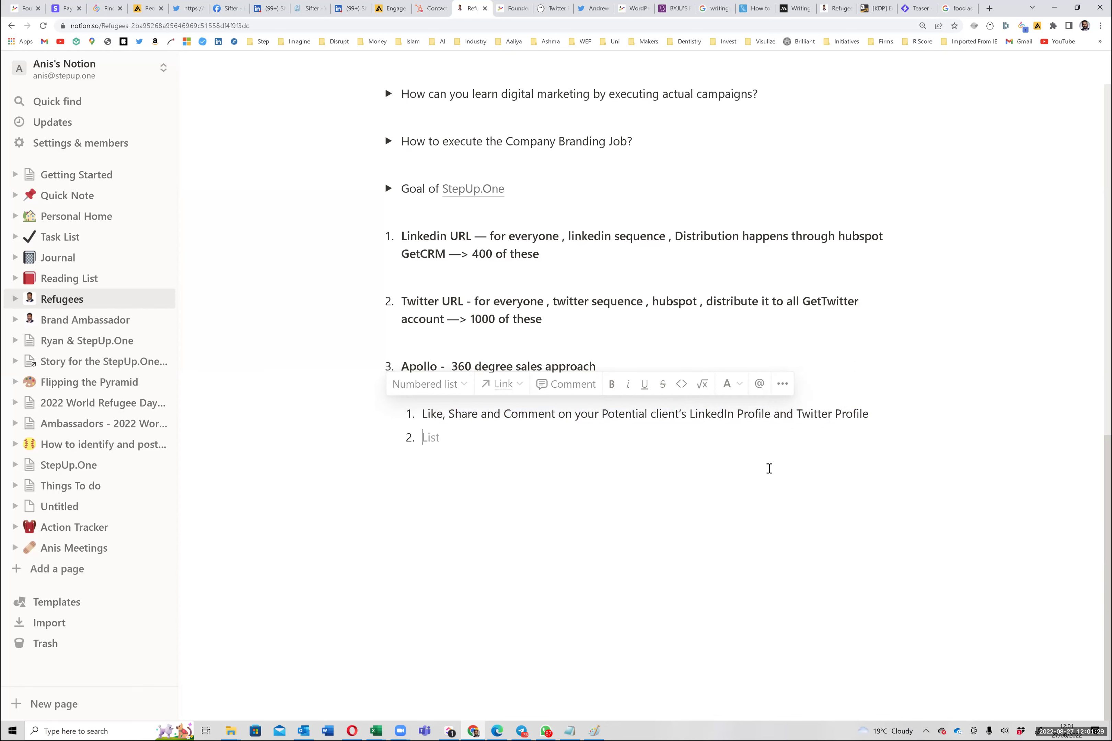
text(Follow )
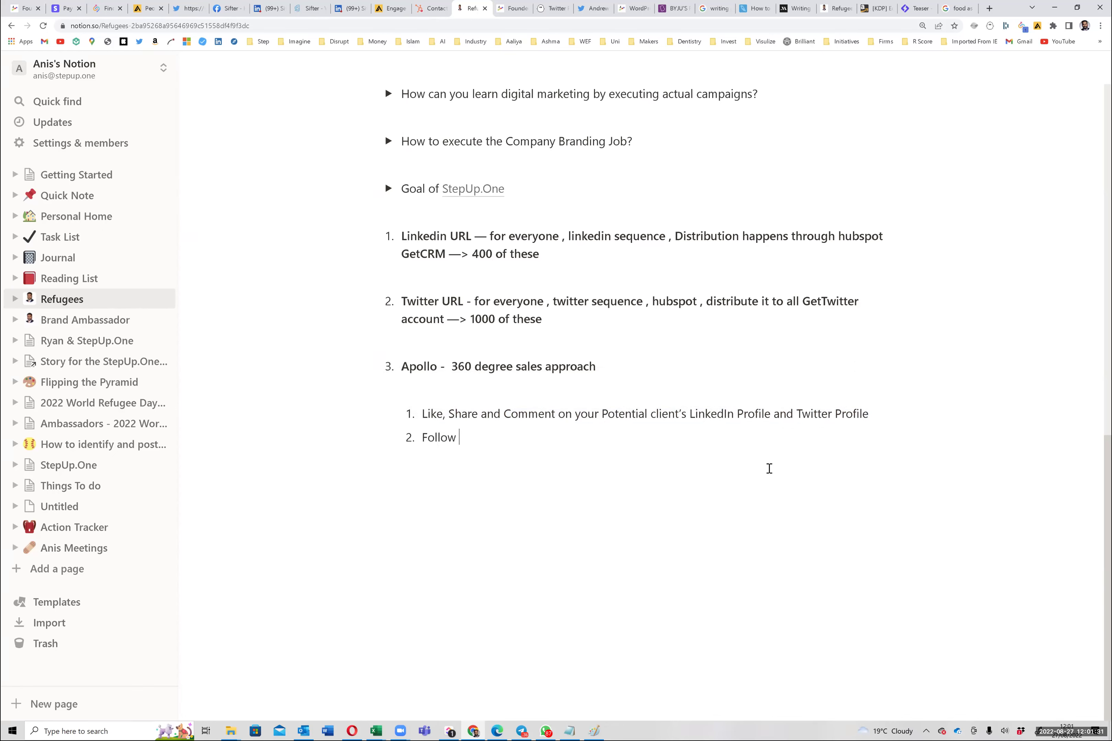
text(your client's company pro)
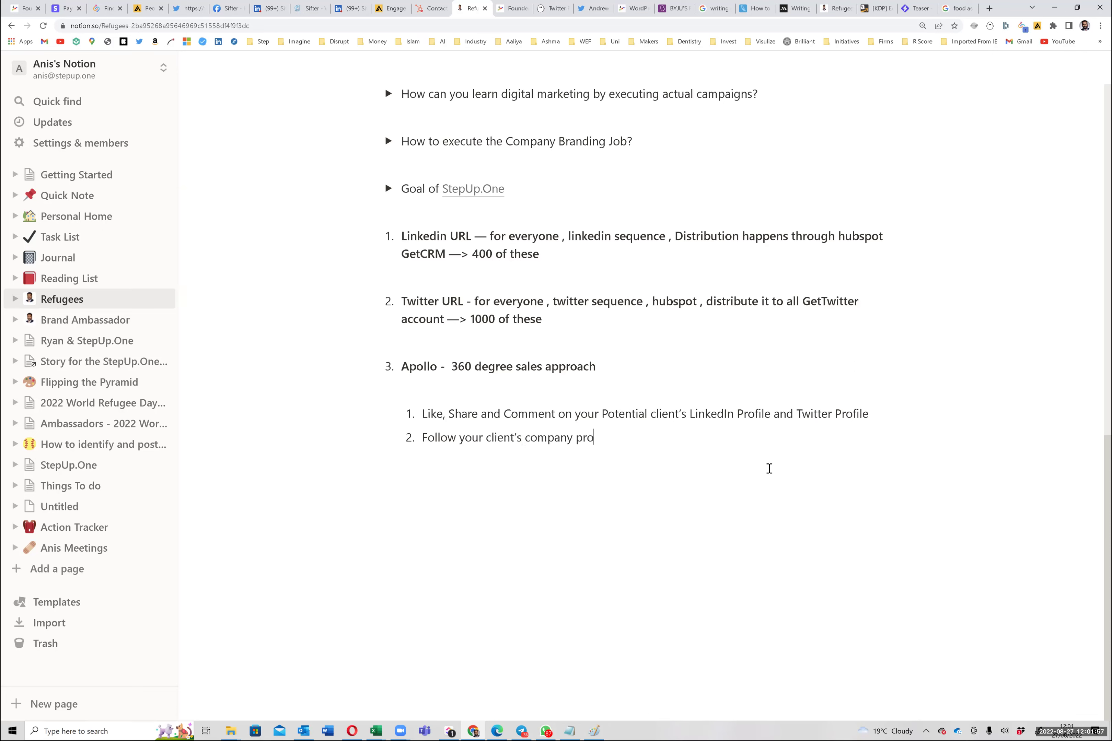
text(file on LinkedIn and Twitter)
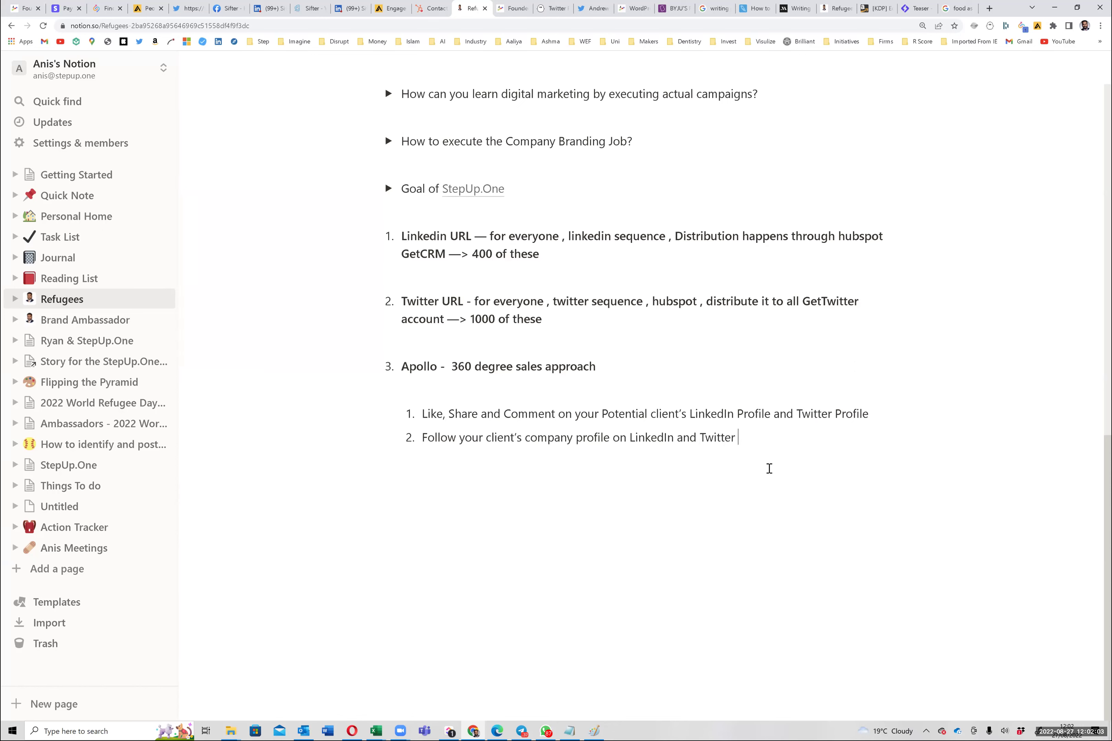
Step: Add a third sub-item under the Apollo approach by duplicating the text of the first sub-item
key(Return)
key(shift+End)
key(ctrl+c)
click(769, 468)
key(ctrl+v)
key(Left)
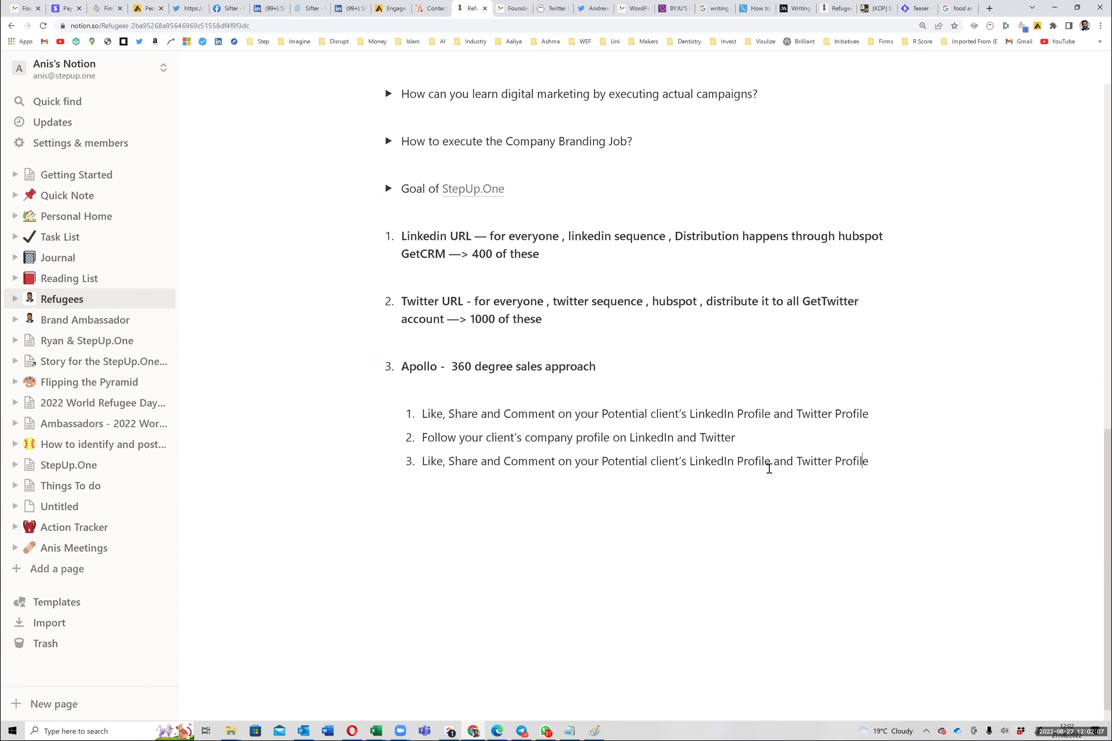
Step: Replace "LinkedIn" with "Company" after "Potential client's" in the third Apollo sub-item
key(Left)
text(Company)
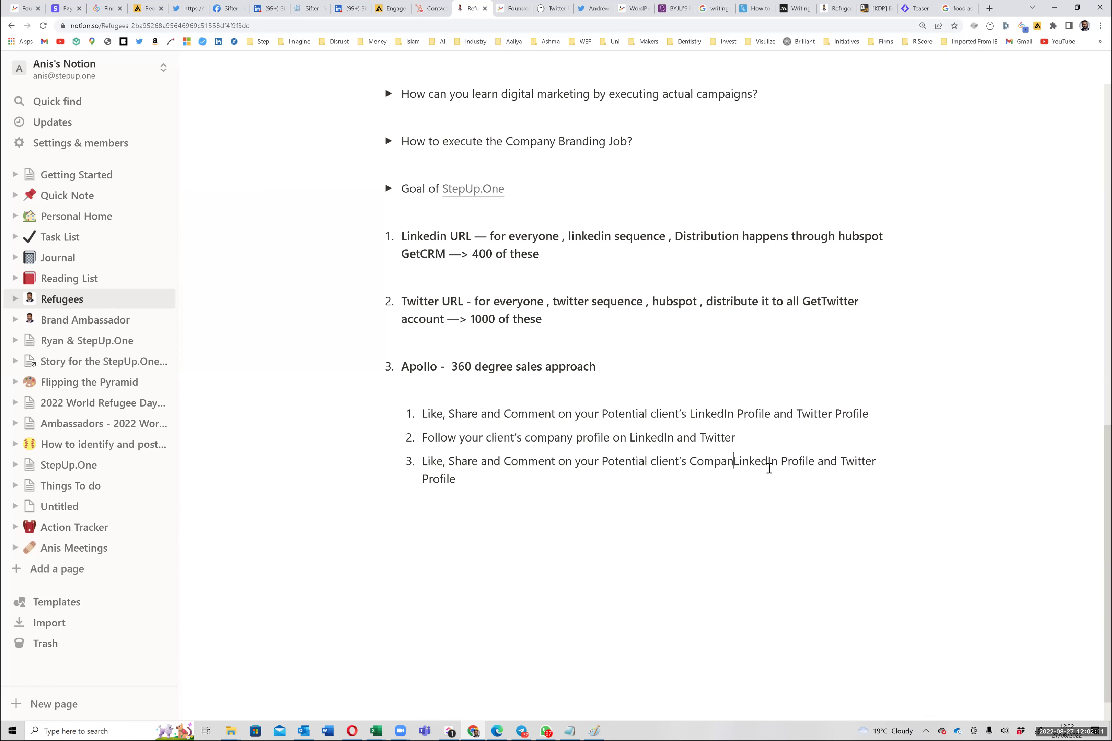
key(Delete)
key(Delete)
key(Delete)
key(Delete)
key(Delete)
key(Delete)
key(Delete)
key(Delete)
key(Delete)
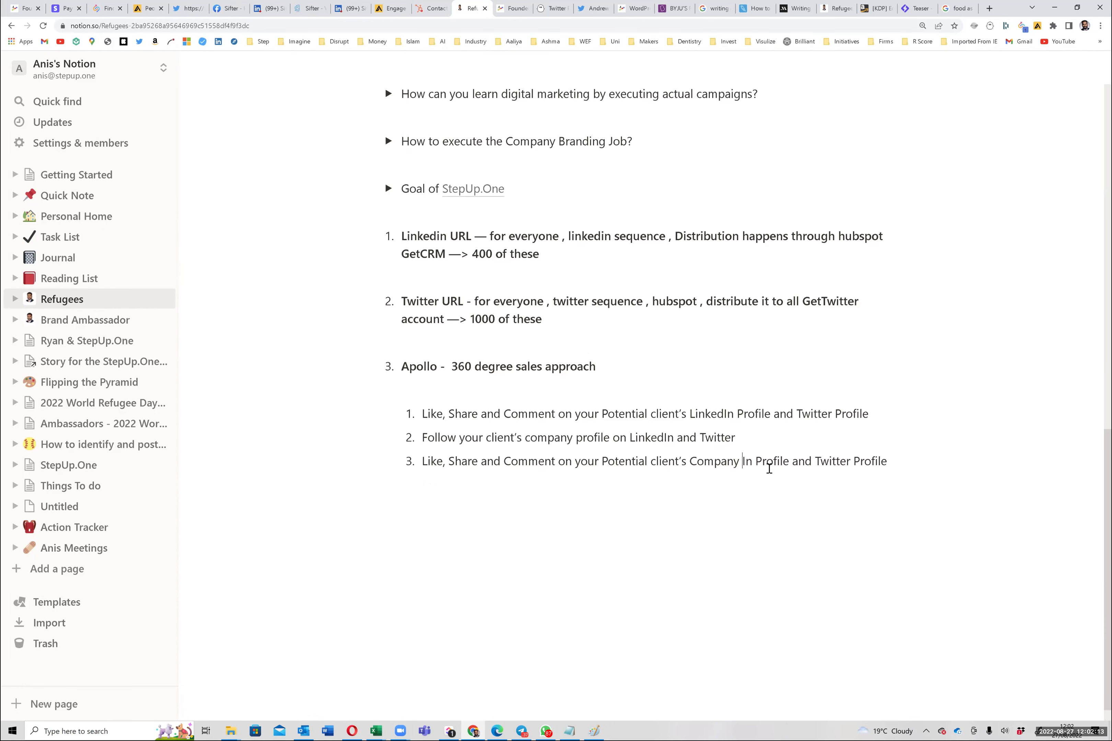
key(Right)
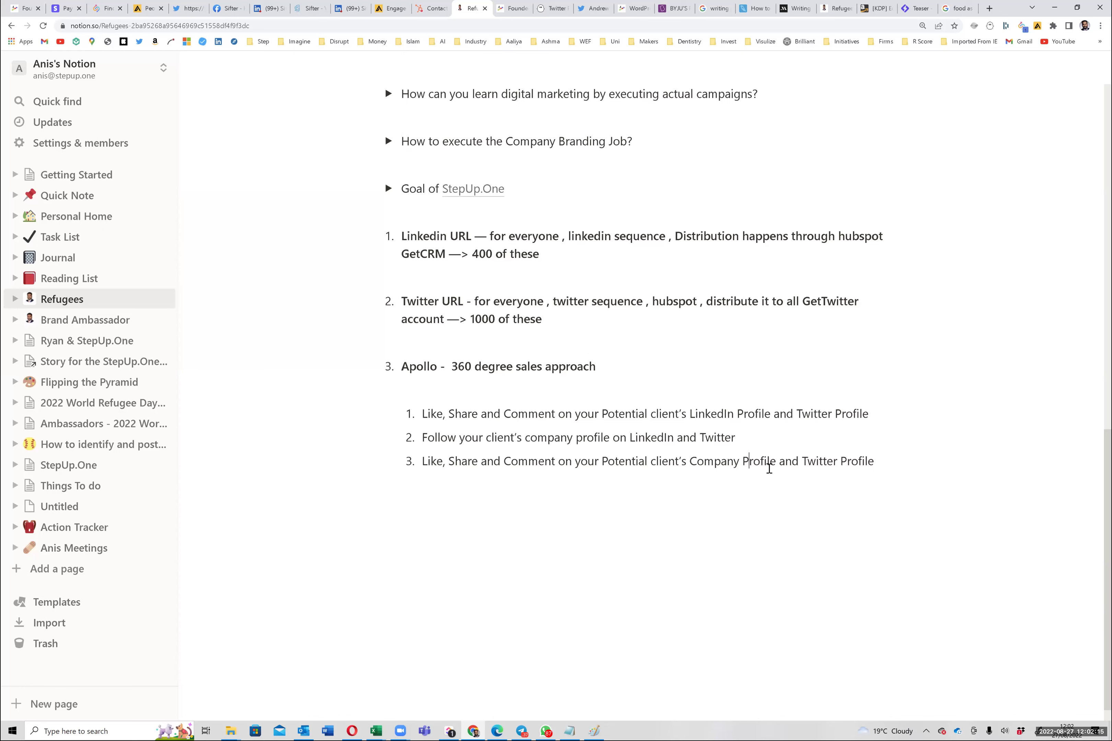
Step: Reword the end of the third Apollo sub-item to "Company Posts on LinkedIn and Twitter"
text(osts)
key(Delete)
key(Delete)
key(Delete)
key(Delete)
key(Delete)
key(Delete)
text(on Lonk)
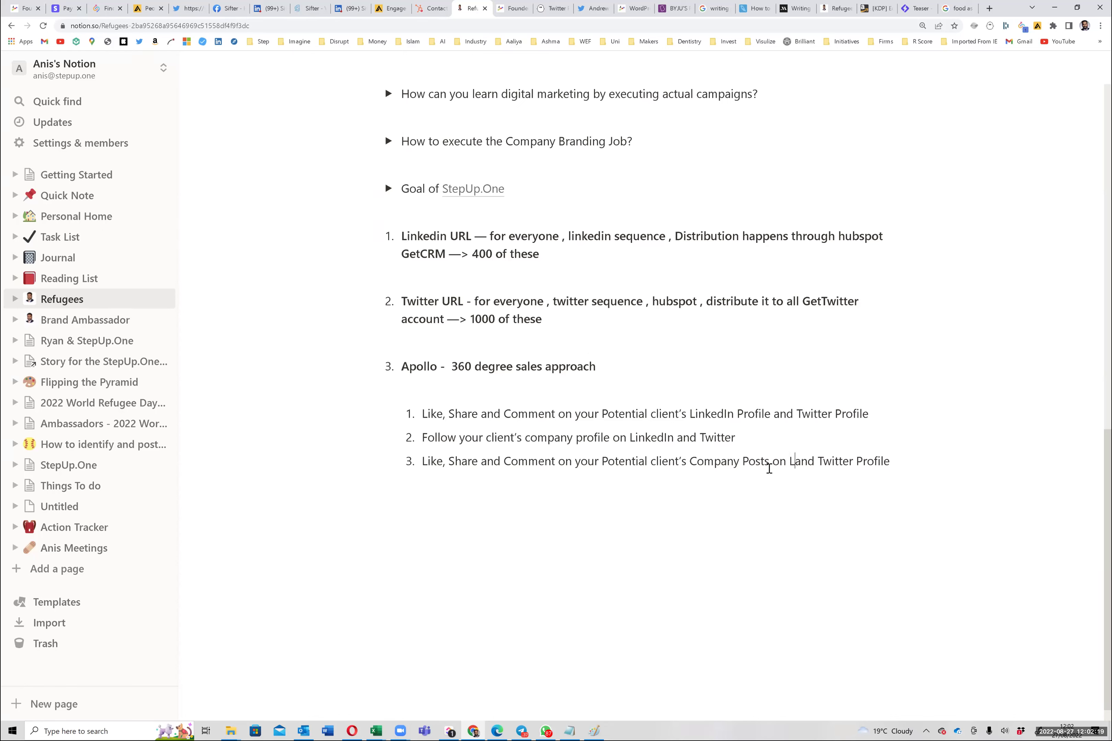
key(BackSpace)
key(BackSpace)
key(BackSpace)
text(inked)
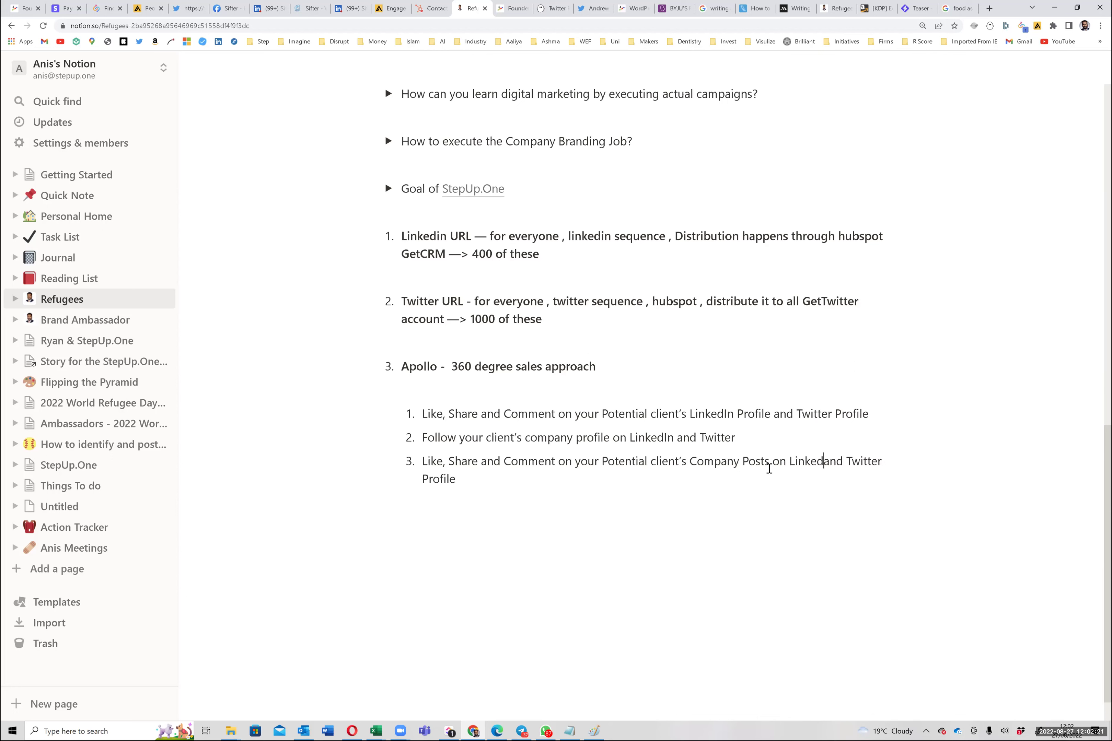
text(In)
key(ctrl+shift+Left)
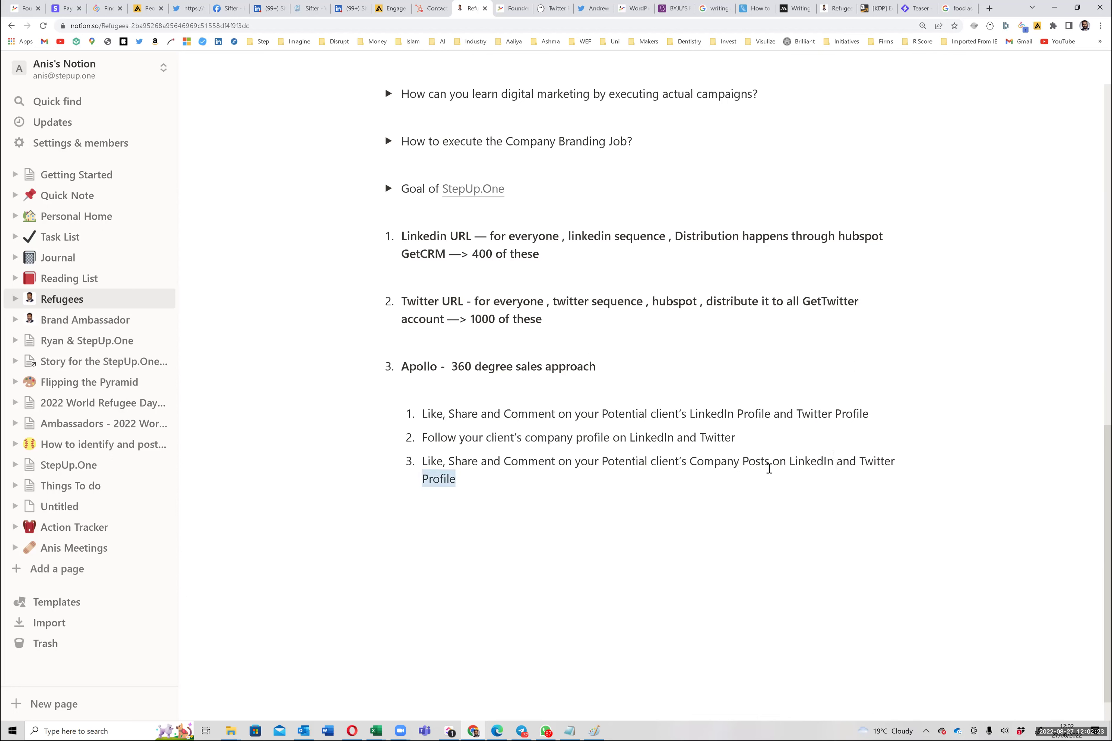
key(BackSpace)
key(BackSpace)
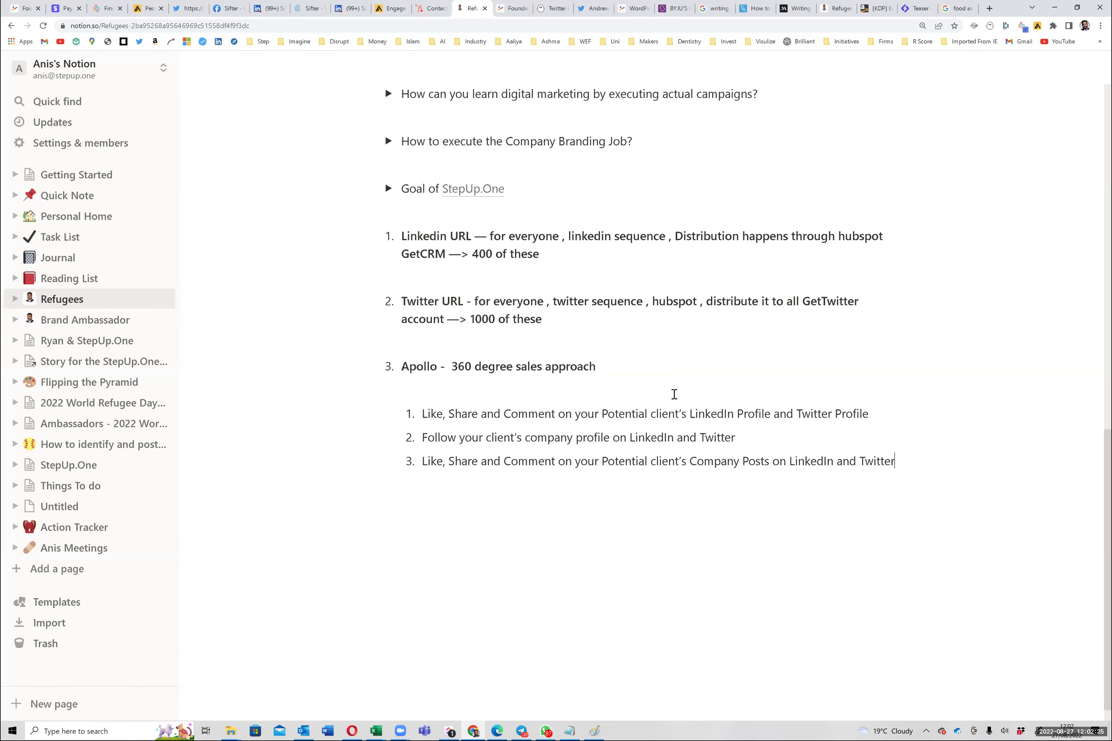
Step: Switch to Sifter's LinkedIn page and check its Jobs section for openings
click(345, 11)
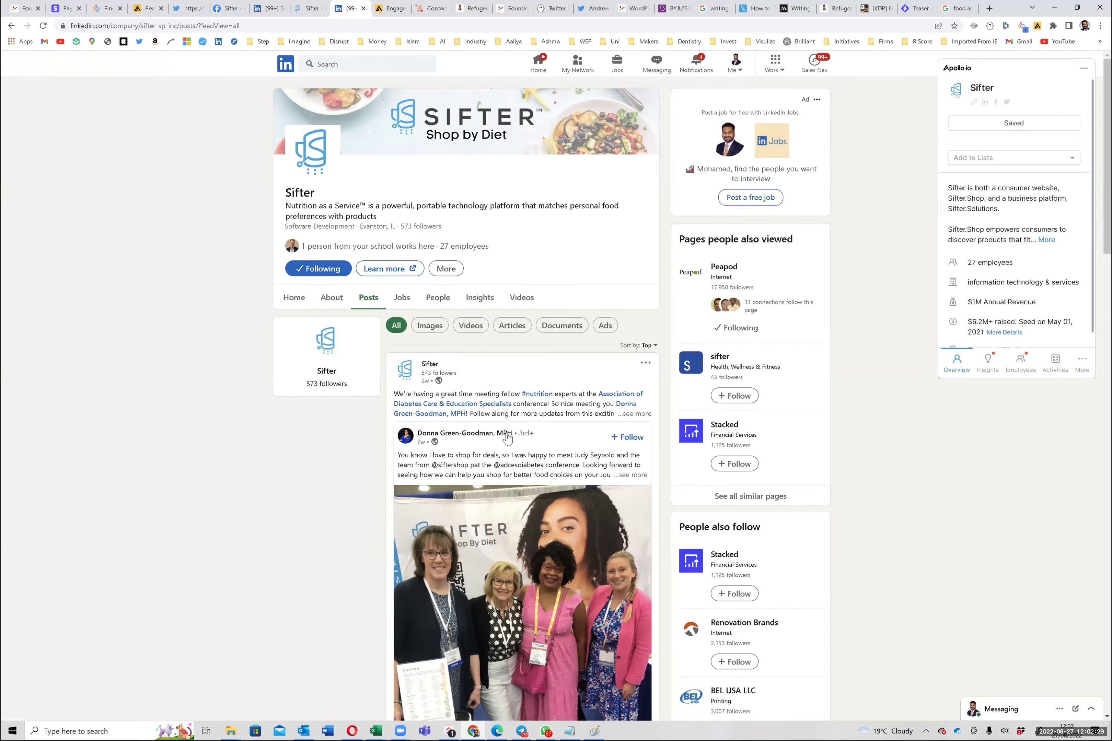
click(402, 298)
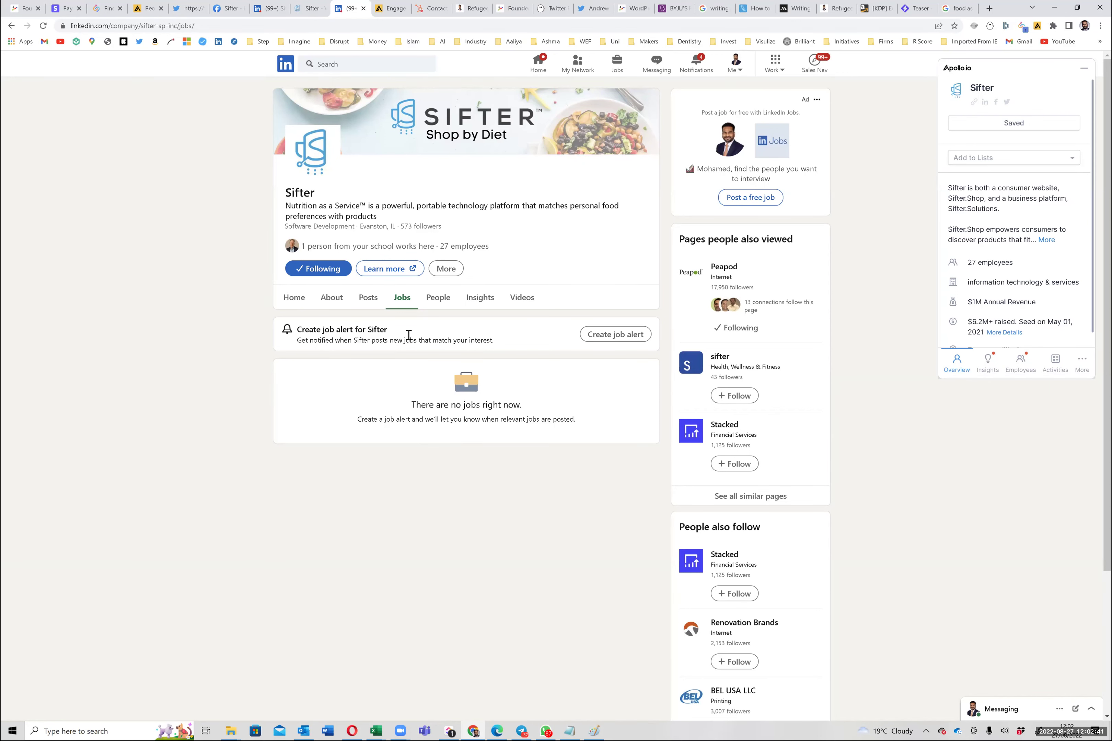
triple_click(425, 345)
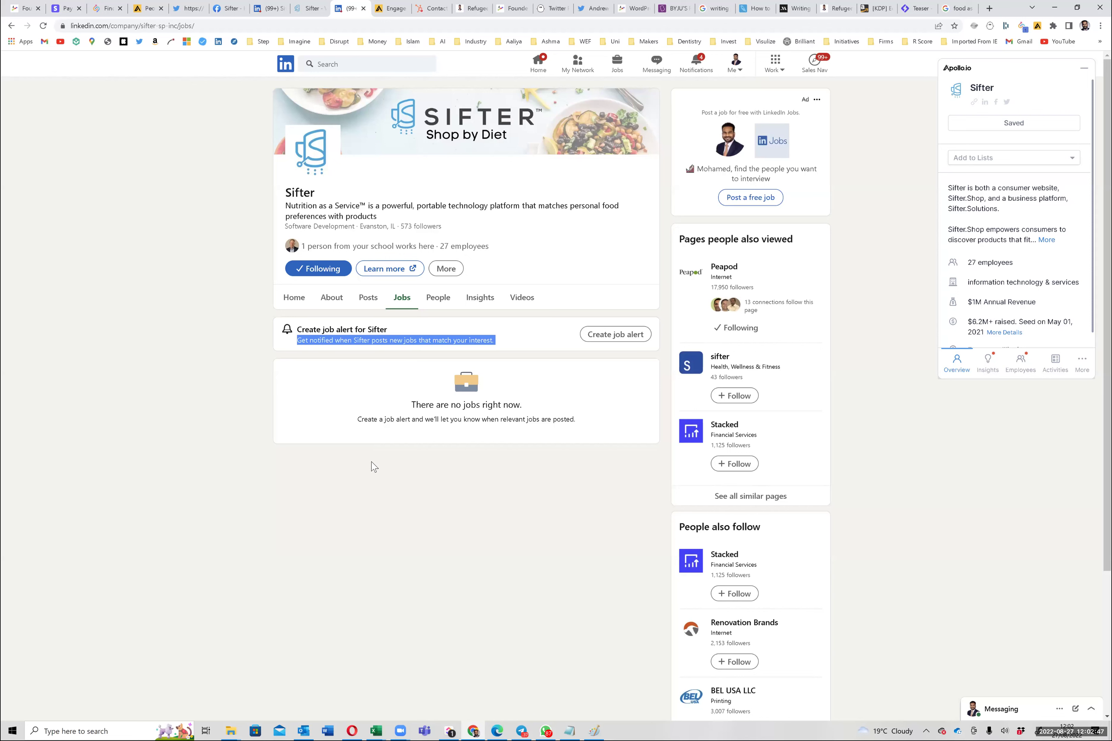
click(369, 529)
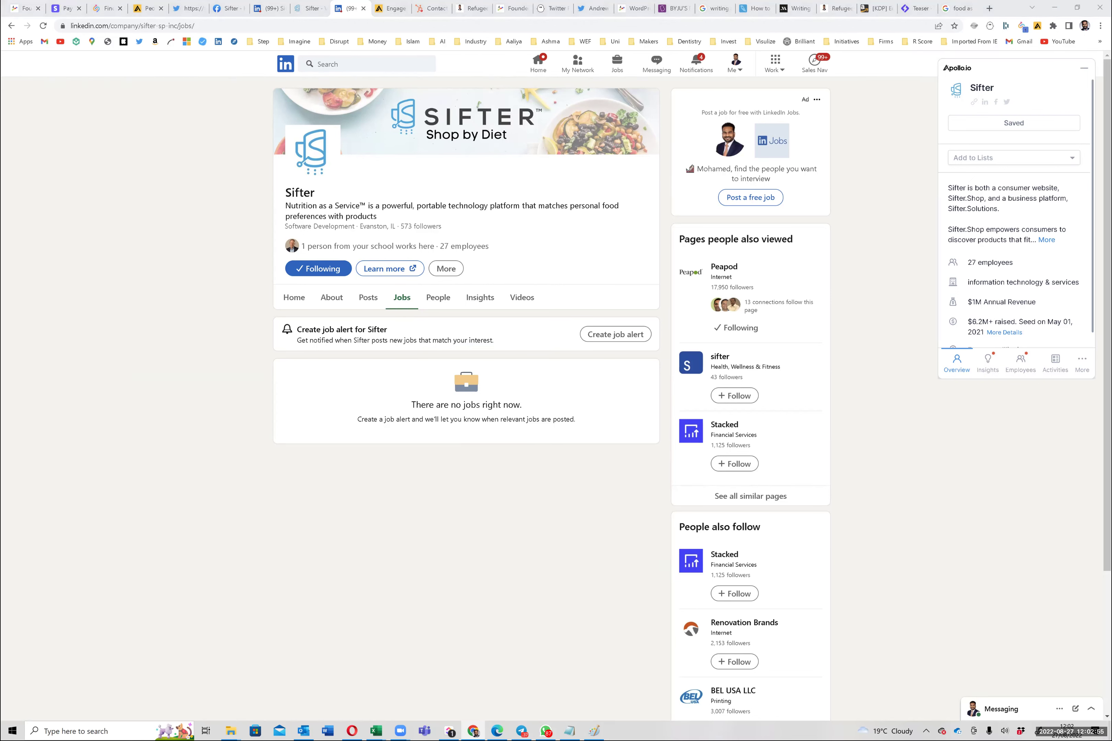
Step: Review Sifter's technologies, funding, company overview and hiring information in the Apollo extension
click(988, 364)
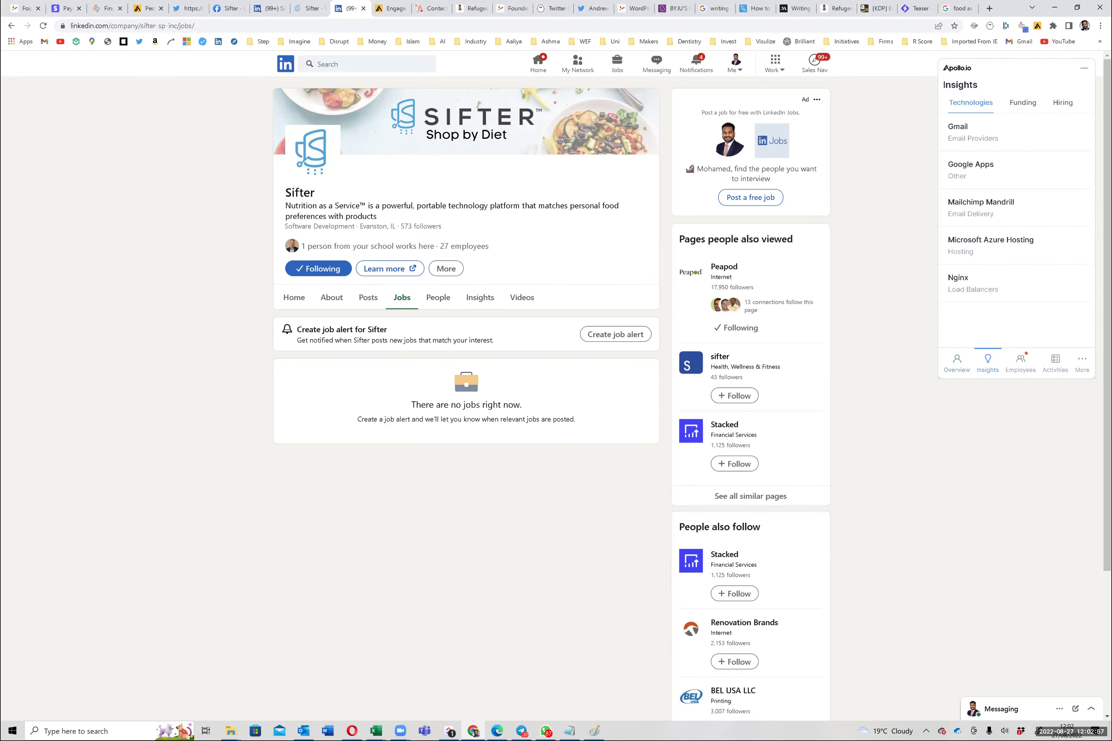
click(1022, 103)
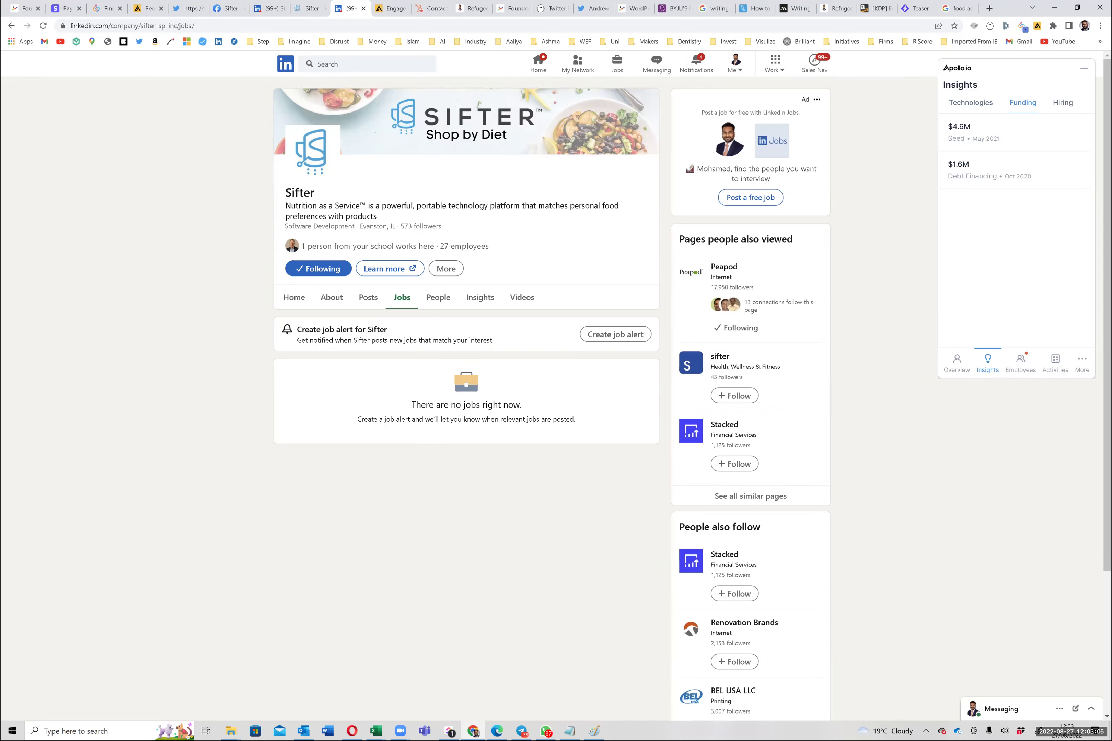
click(957, 364)
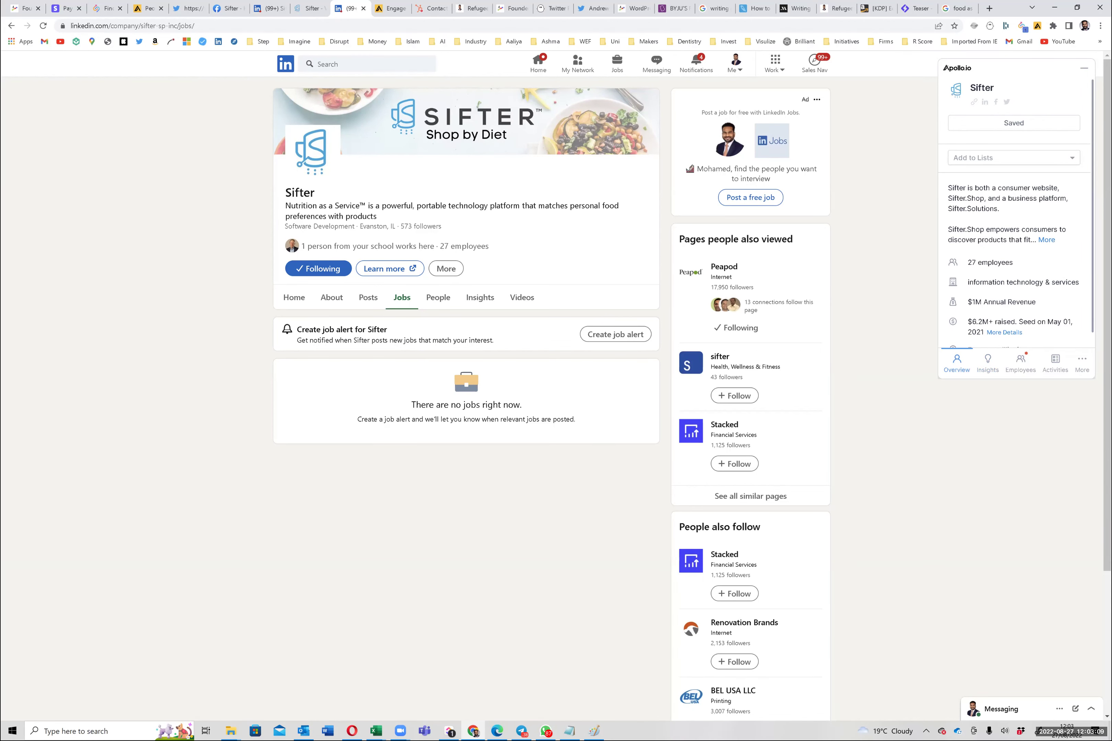
scroll(1016, 211, down, 1)
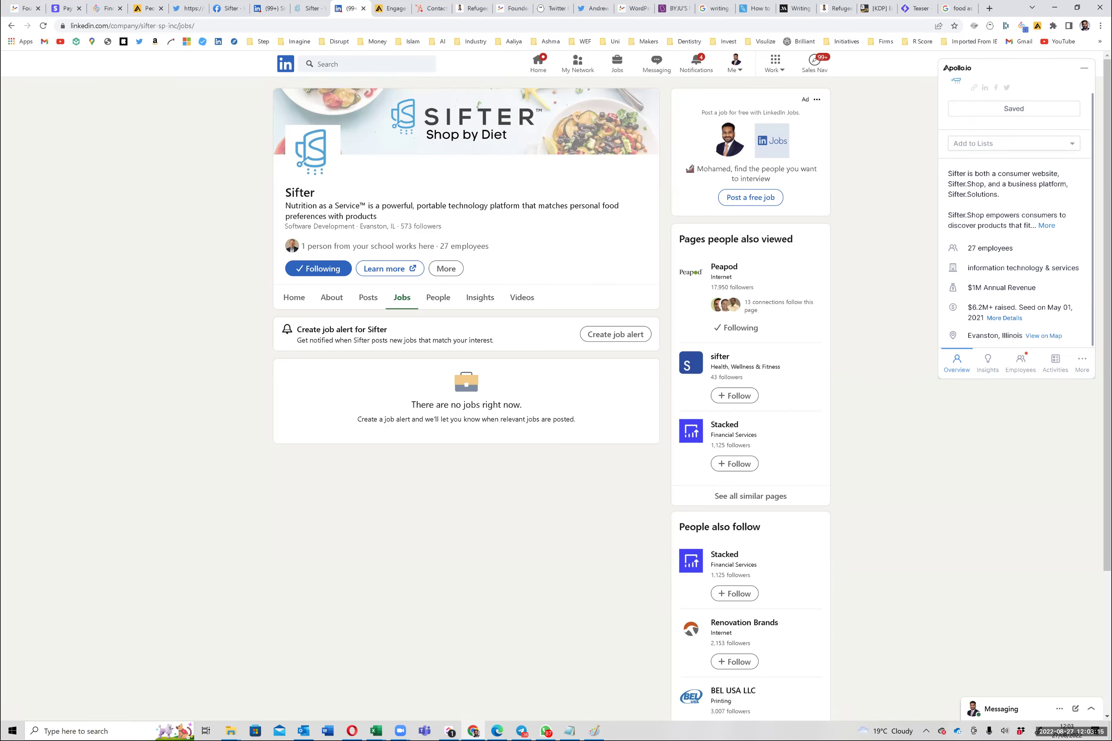
click(988, 364)
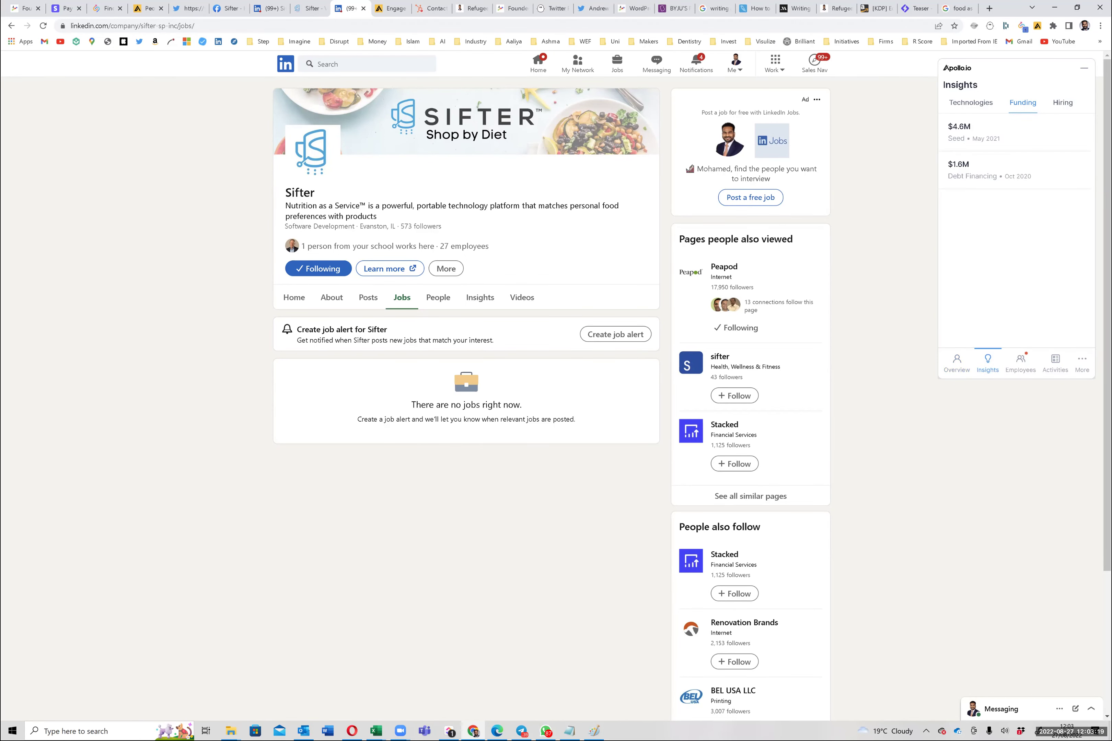
click(1062, 103)
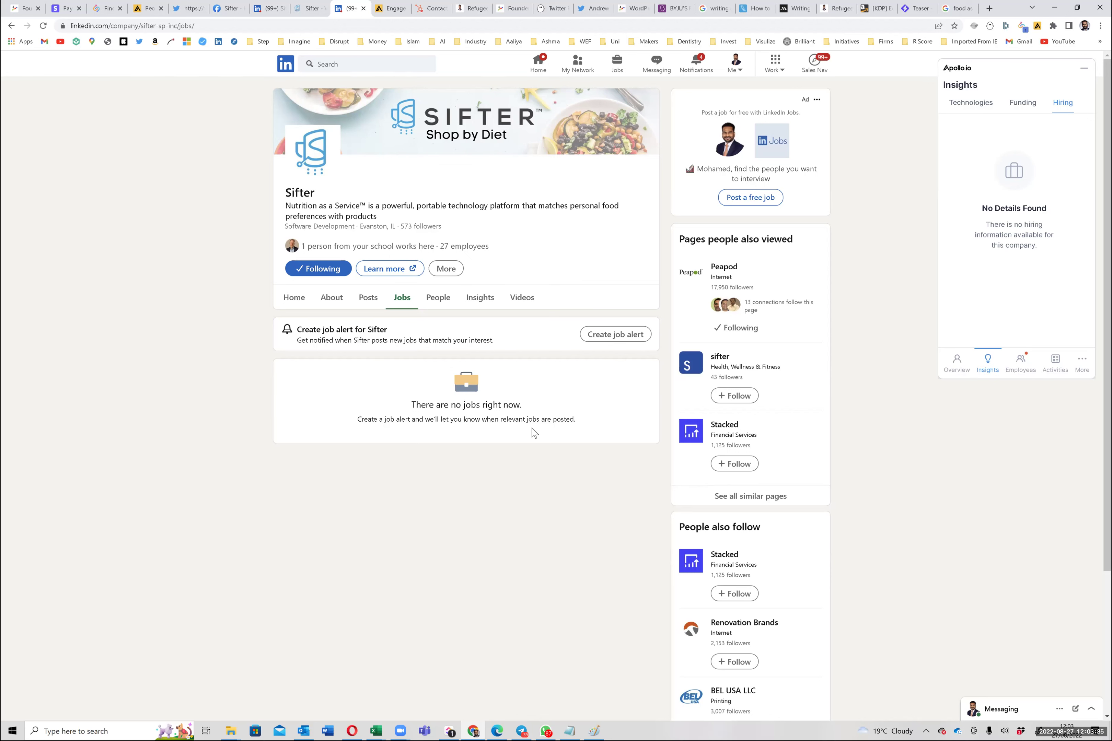
Step: Open the suggested Peapod, Stacked, Renovation Brands and BEL USA LLC company pages in separate new tabs
right_click(729, 271)
click(739, 278)
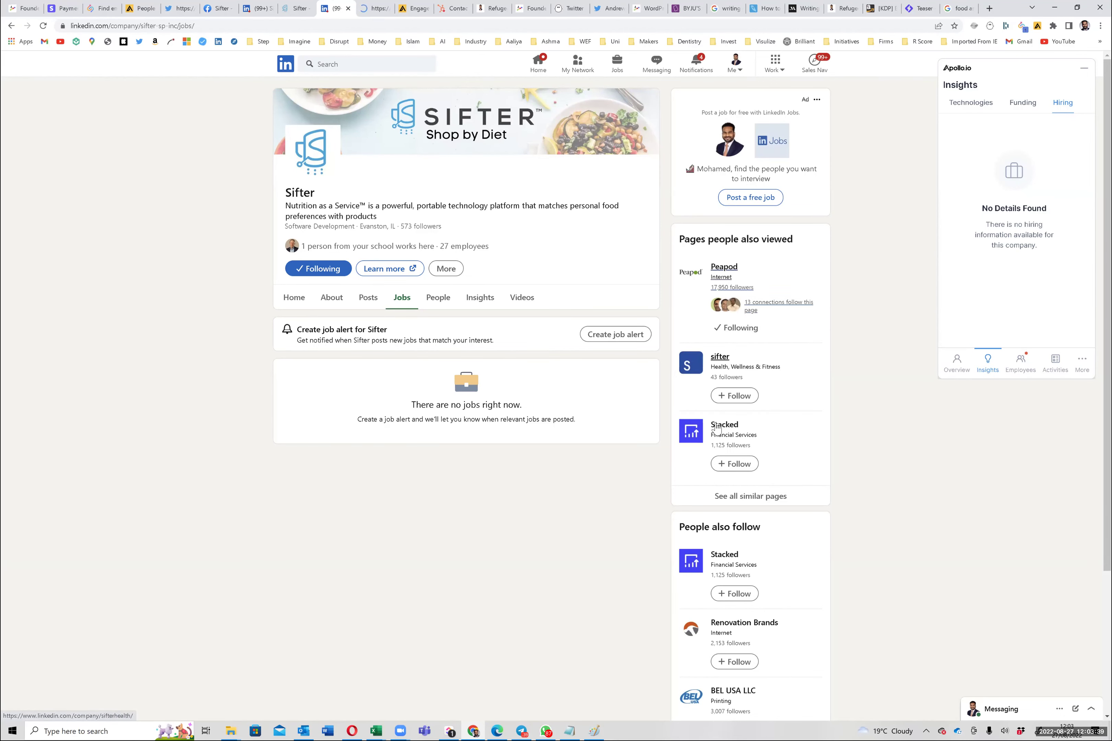
right_click(727, 427)
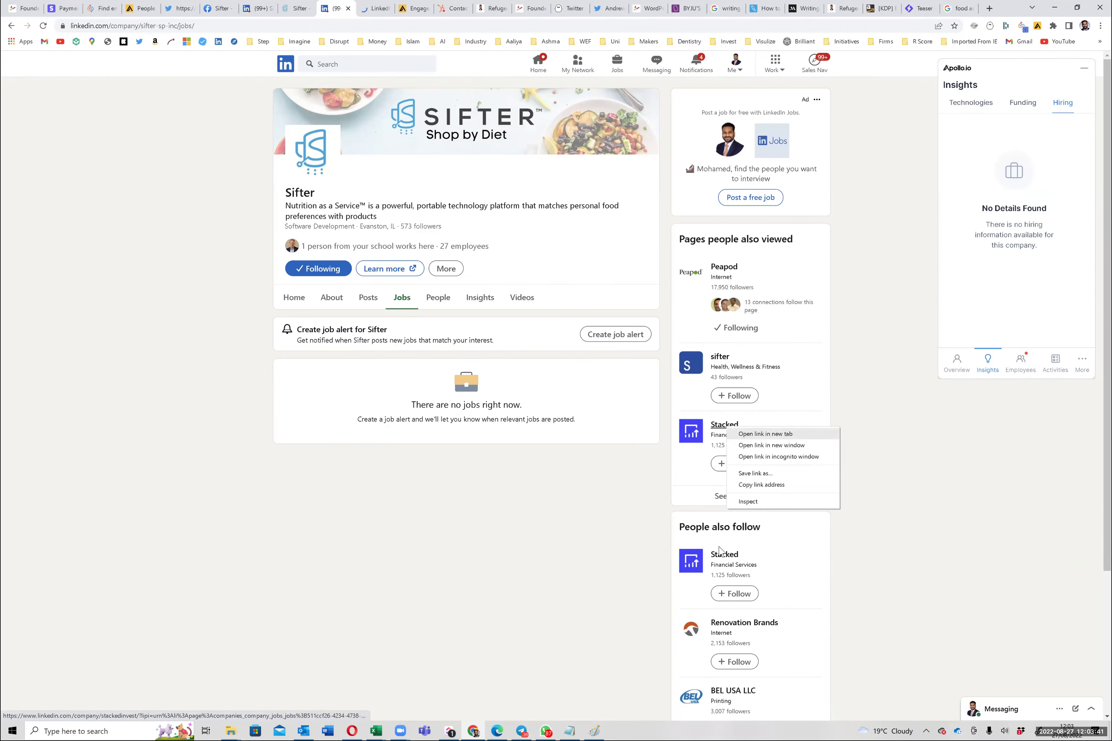
key(Return)
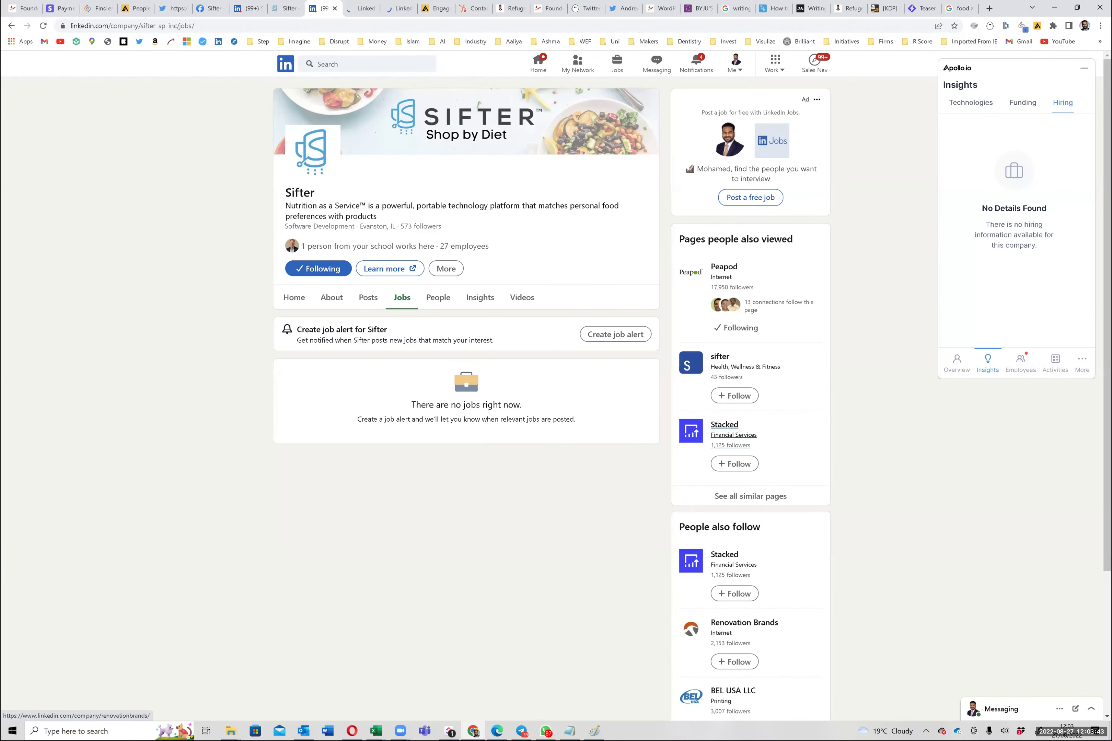
right_click(726, 622)
key(Return)
scroll(736, 550, down, 3)
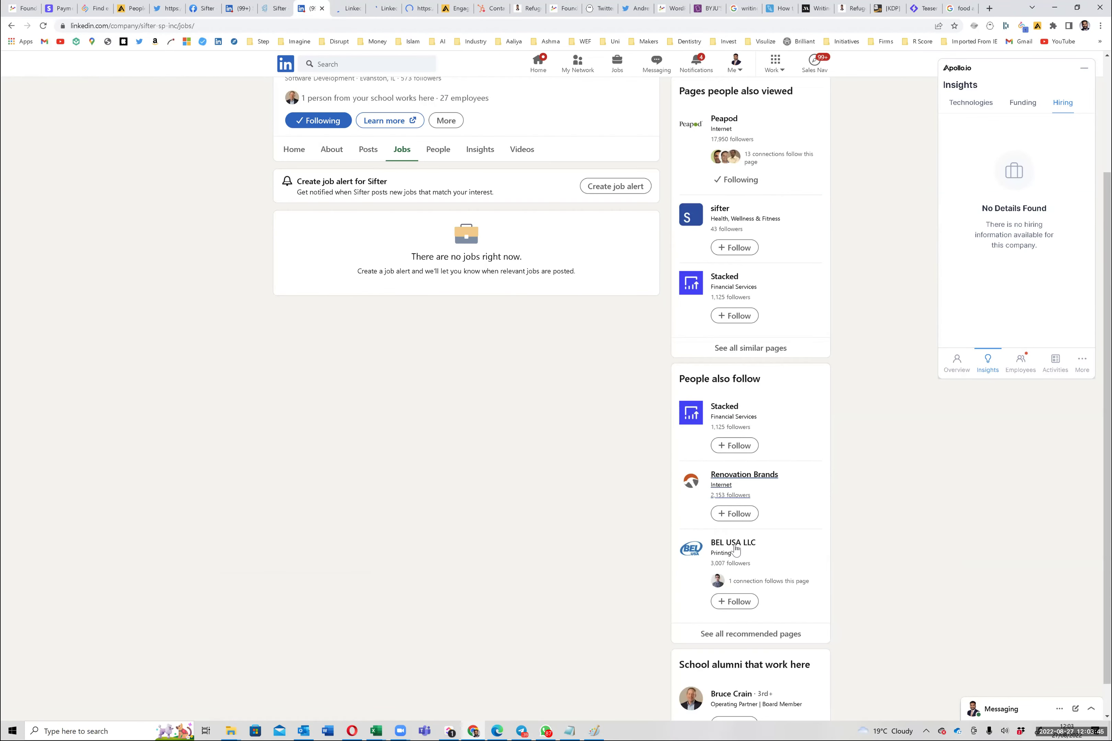
right_click(736, 551)
key(Return)
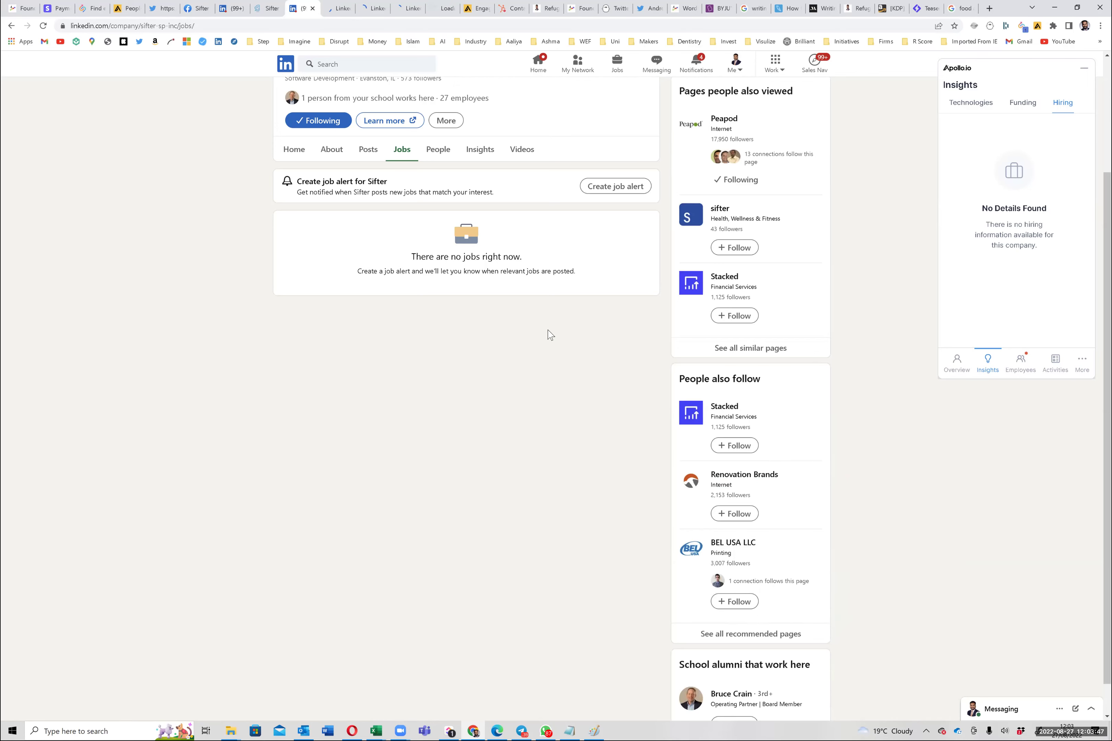
scroll(550, 330, down, 1)
scroll(549, 412, up, 4)
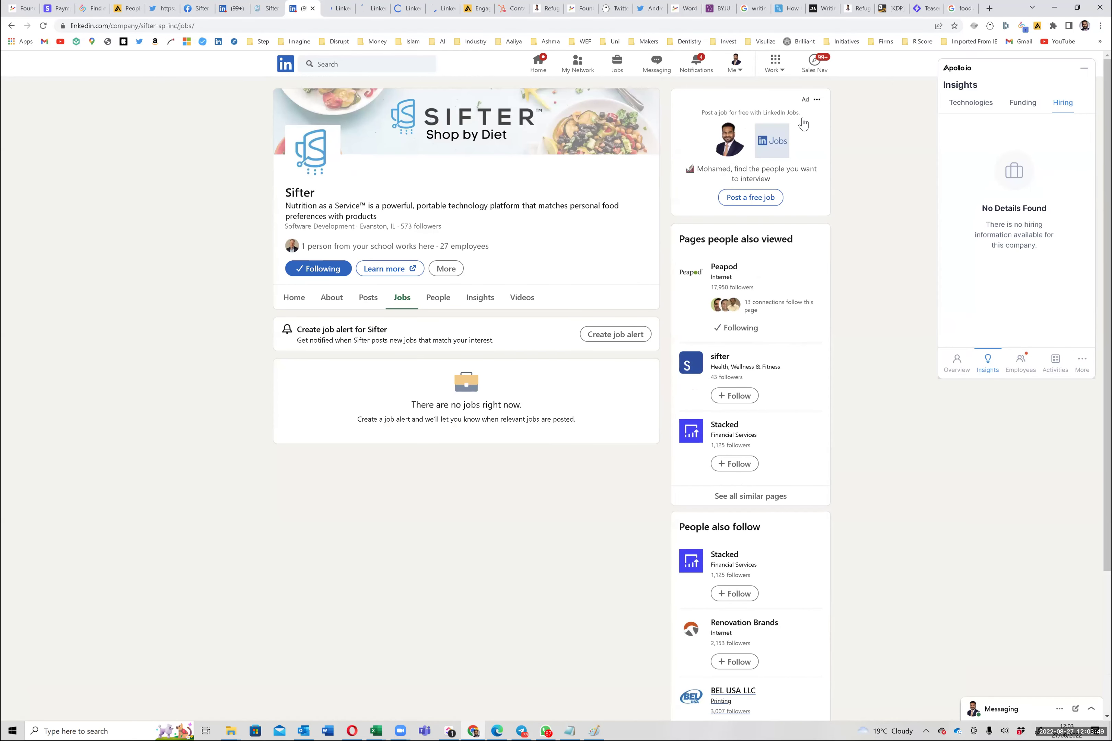
Step: Check Peapod's Jobs section, return to its Home section, and bring up Stacked's company page
click(335, 10)
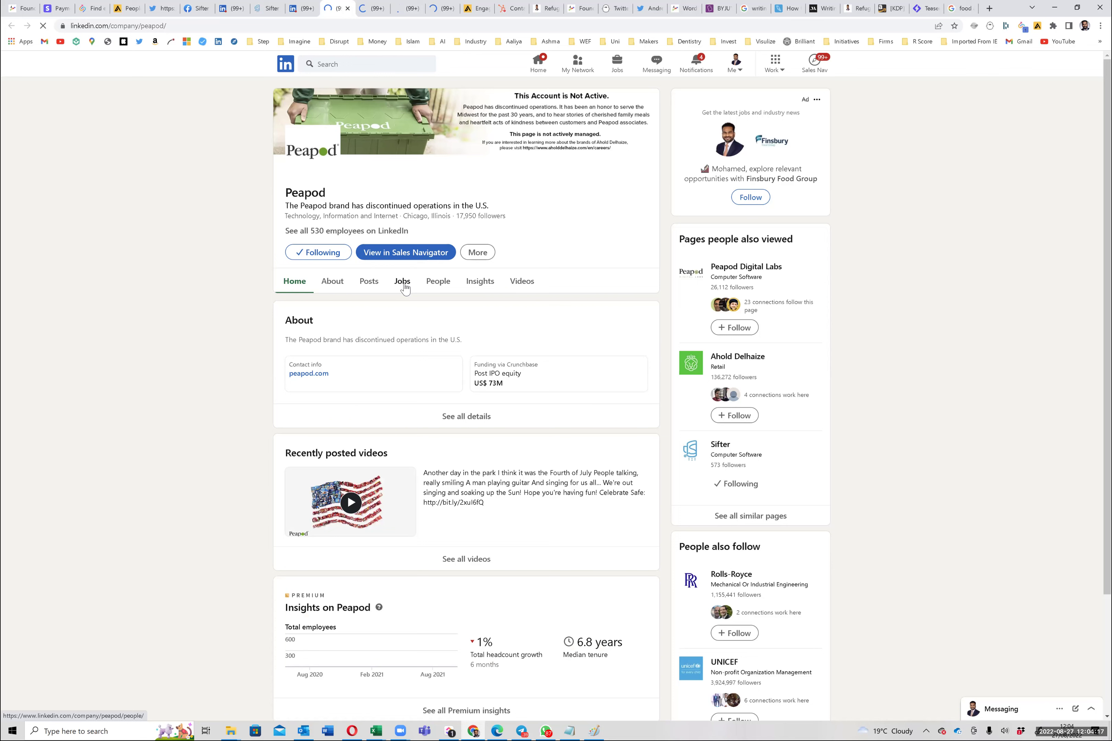
click(403, 282)
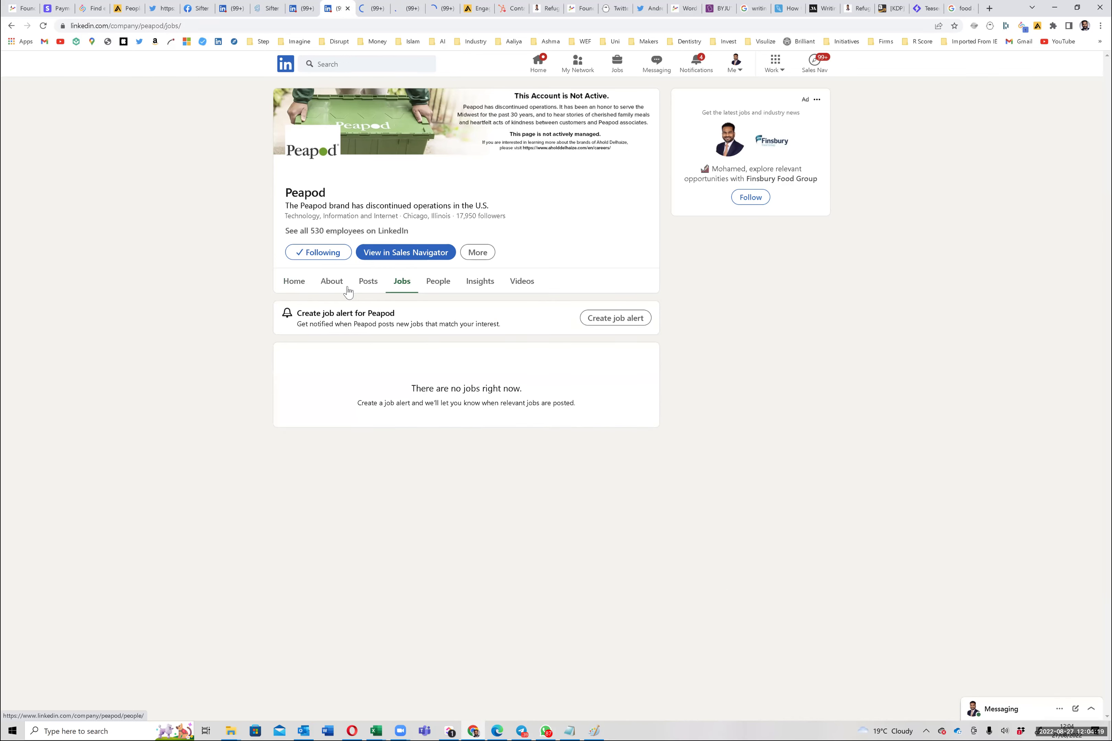
click(302, 286)
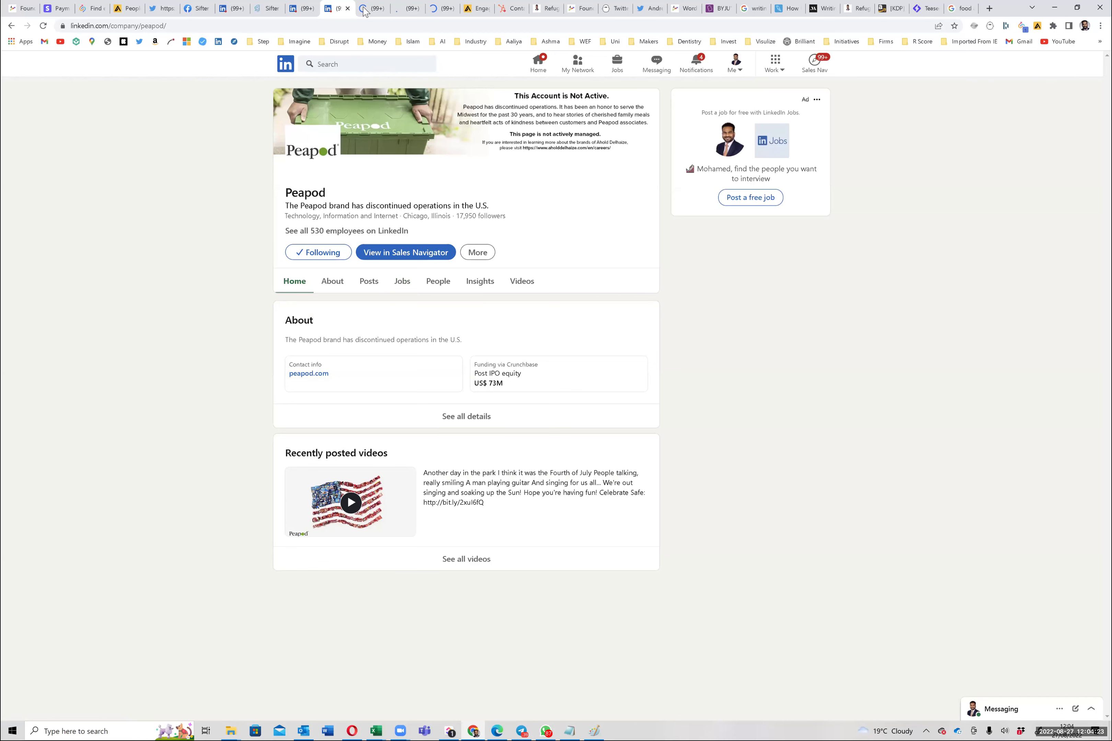
click(406, 14)
key(ctrl+Tab)
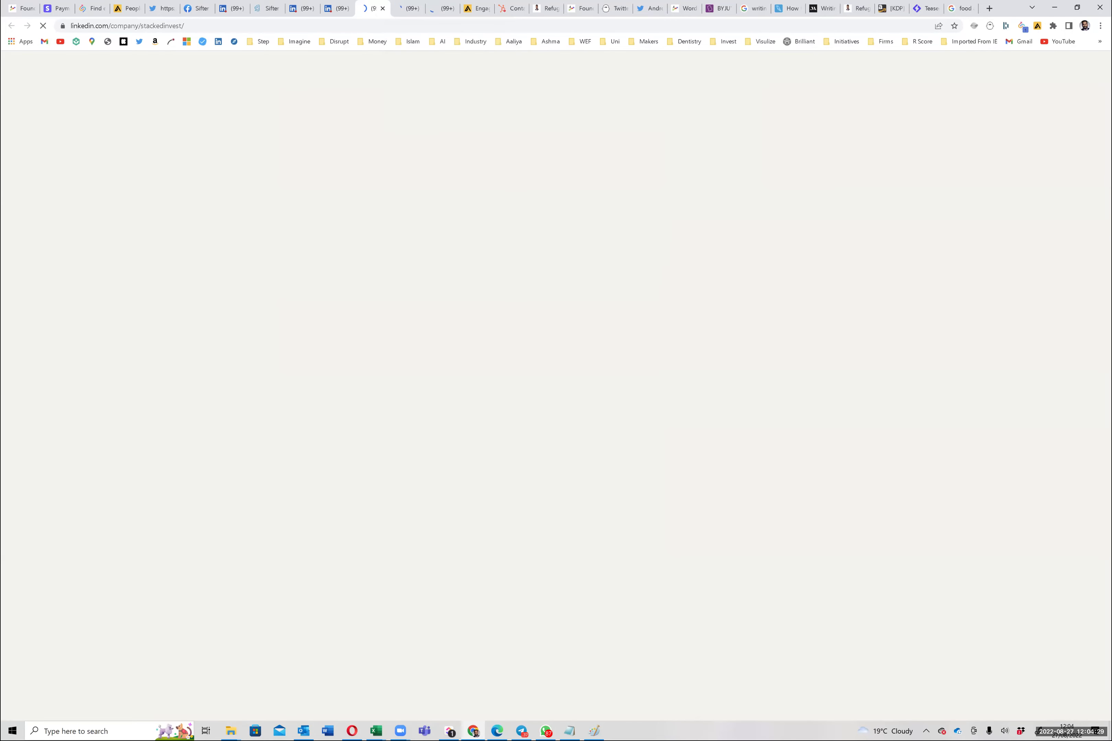
Step: Close the "food as medicine quotes" search, the spare Refugees Notion page and the MasterClass book-writing article
click(926, 9)
key(ctrl+Tab)
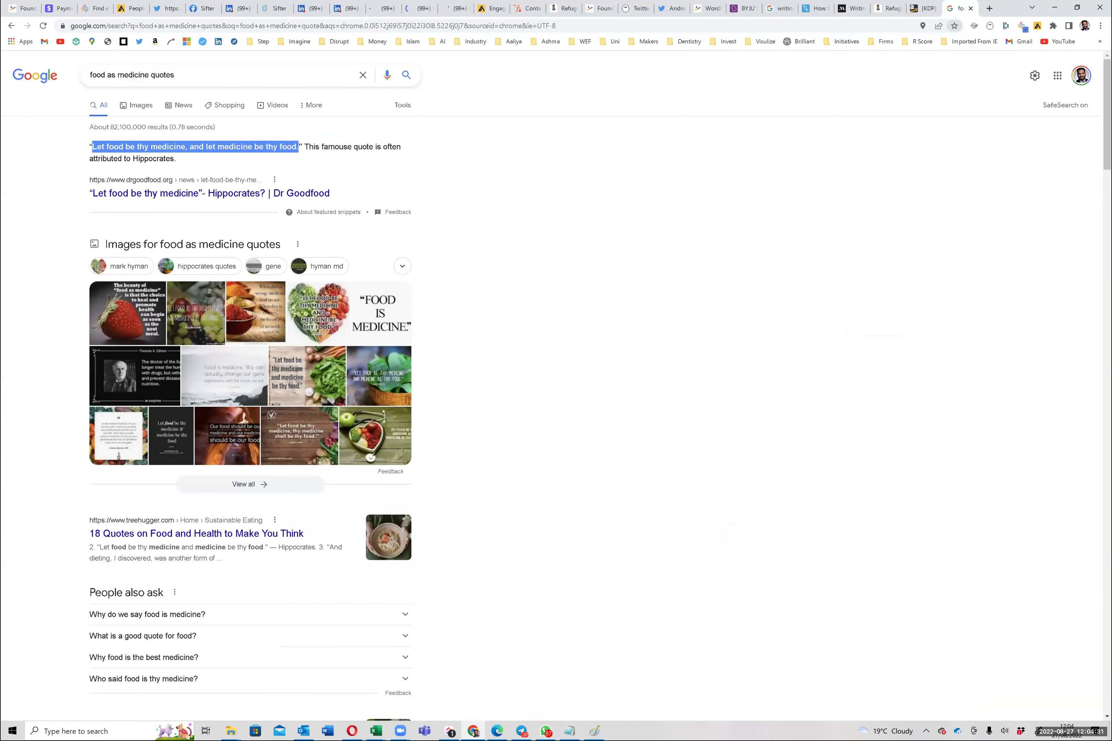
key(ctrl+w)
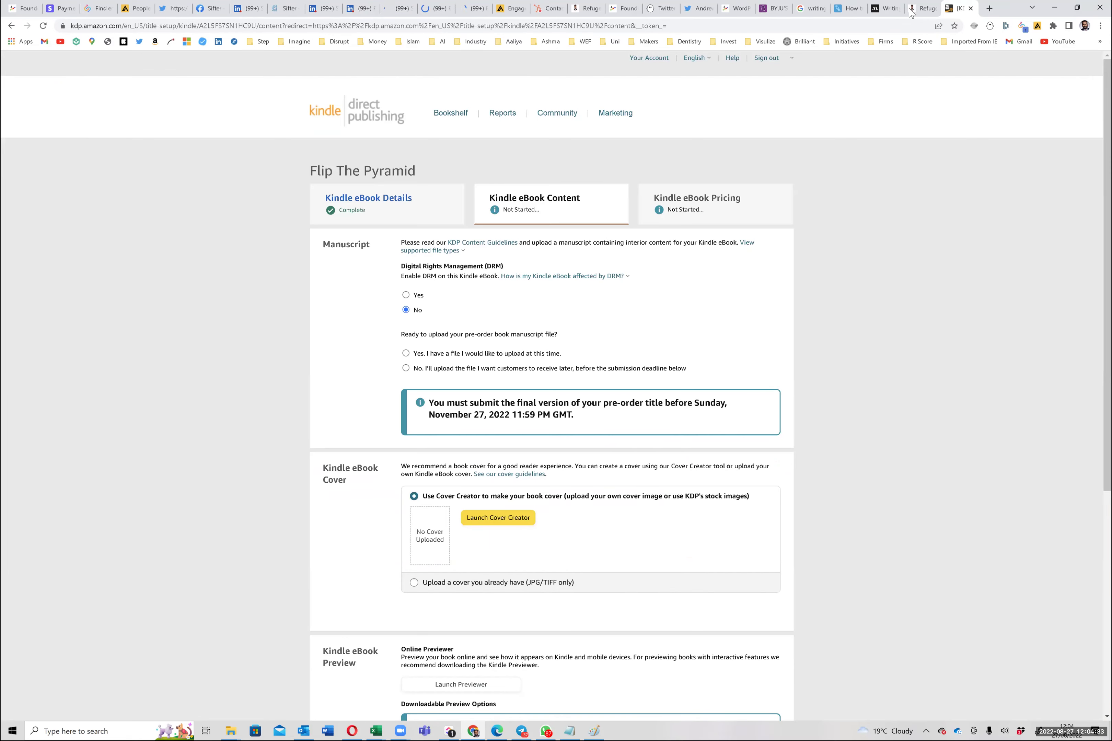
key(ctrl+shift+Tab)
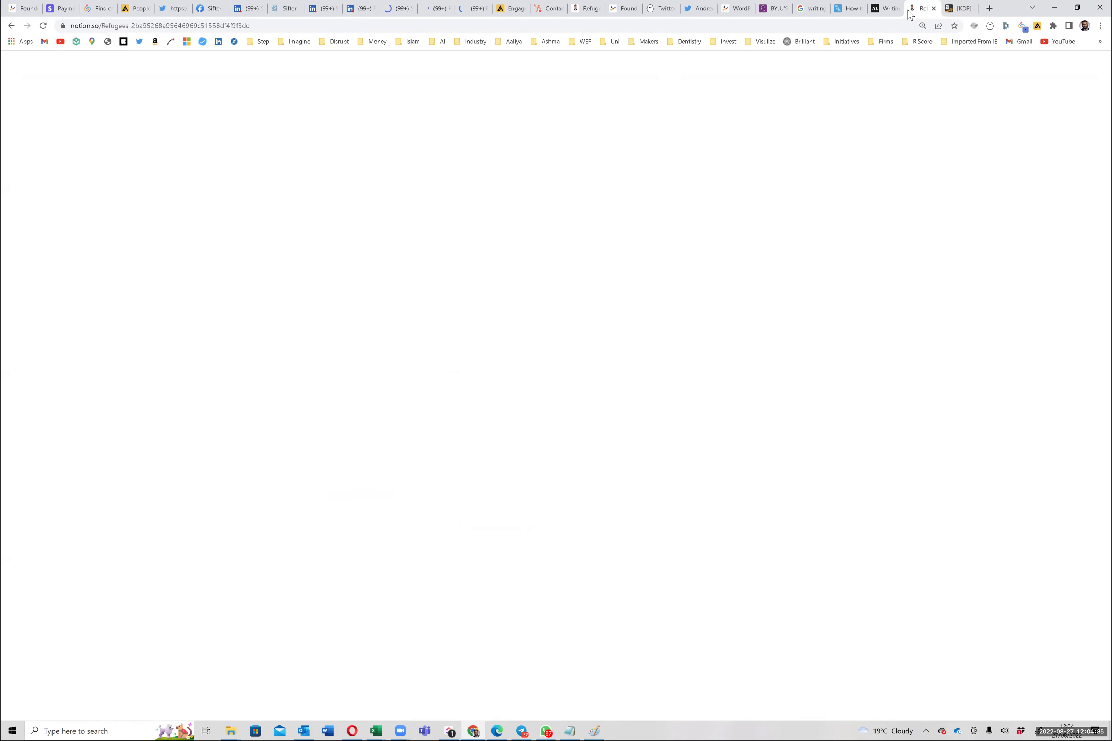
key(ctrl+w)
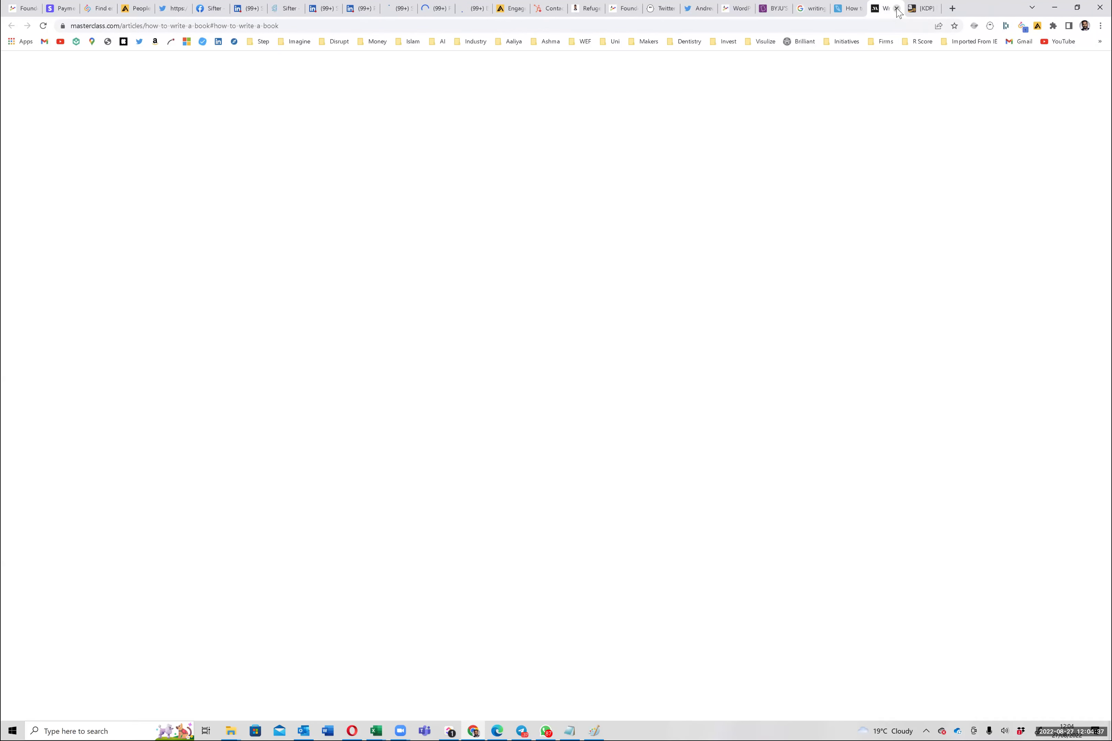
key(ctrl+w)
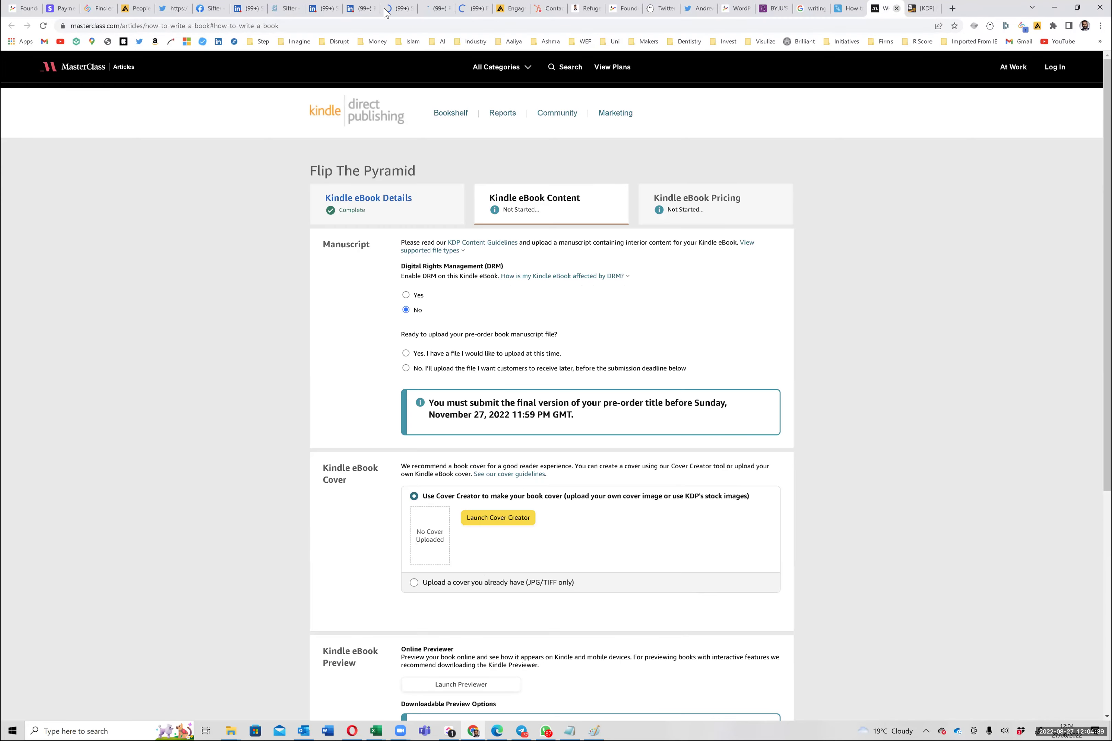
Step: Check the Jobs sections of Peapod's and Stacked's LinkedIn company pages
click(364, 11)
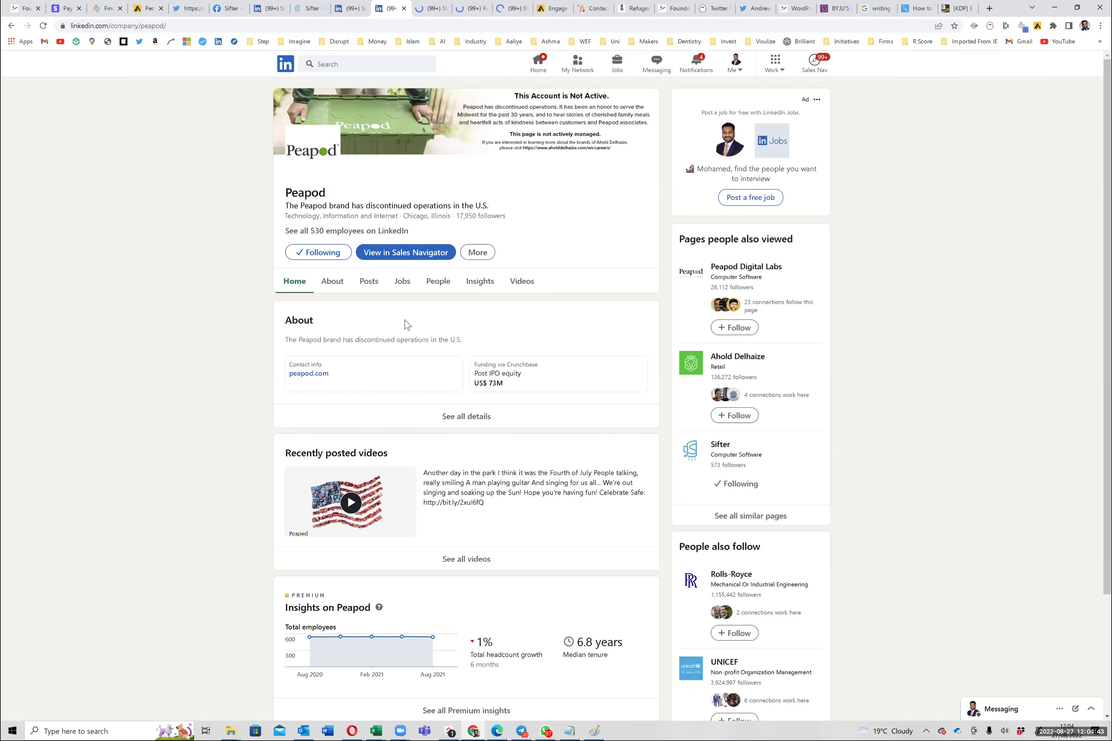
click(402, 281)
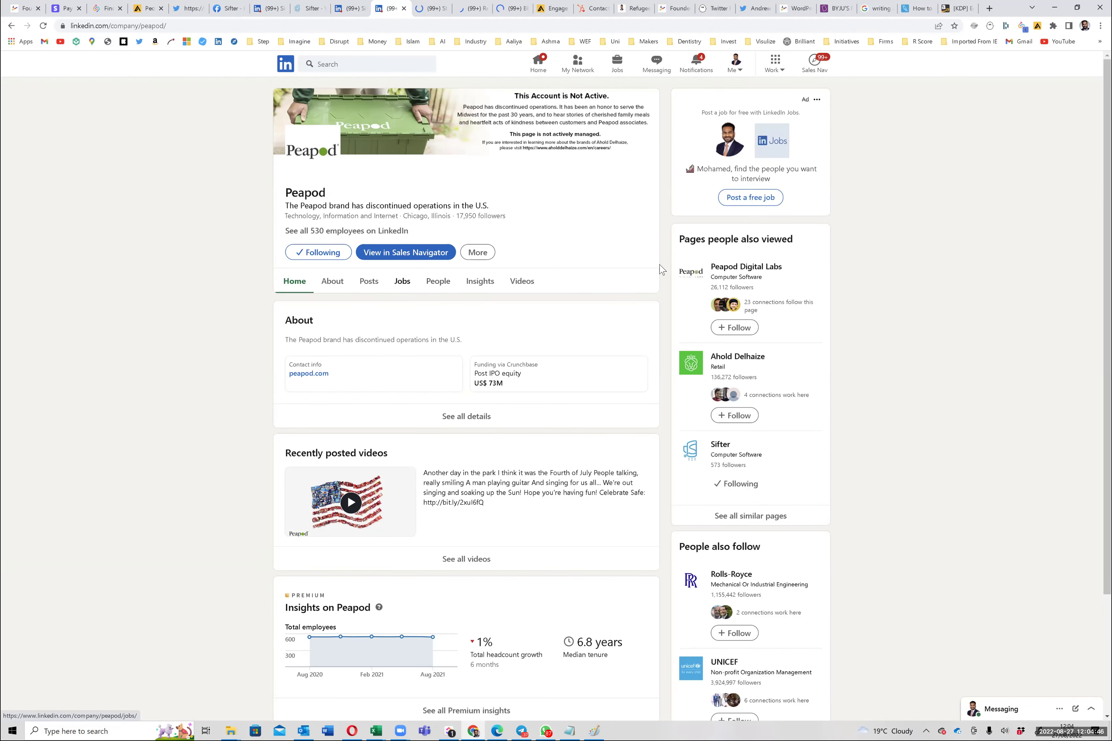
click(420, 11)
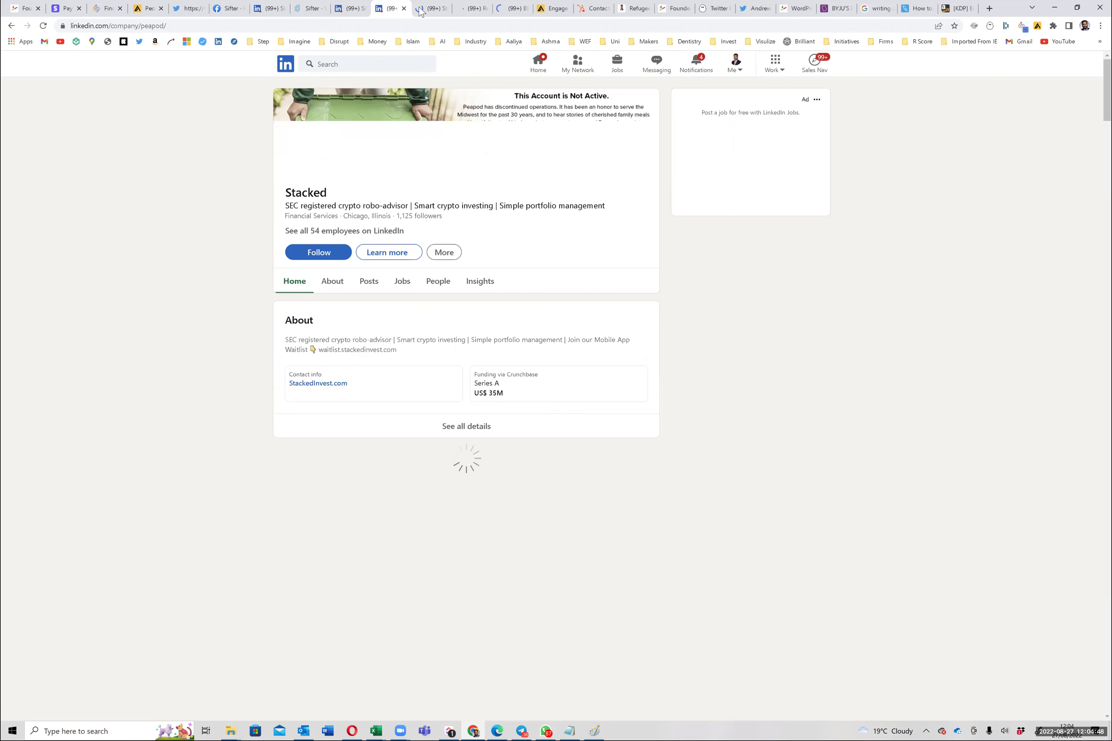
click(403, 287)
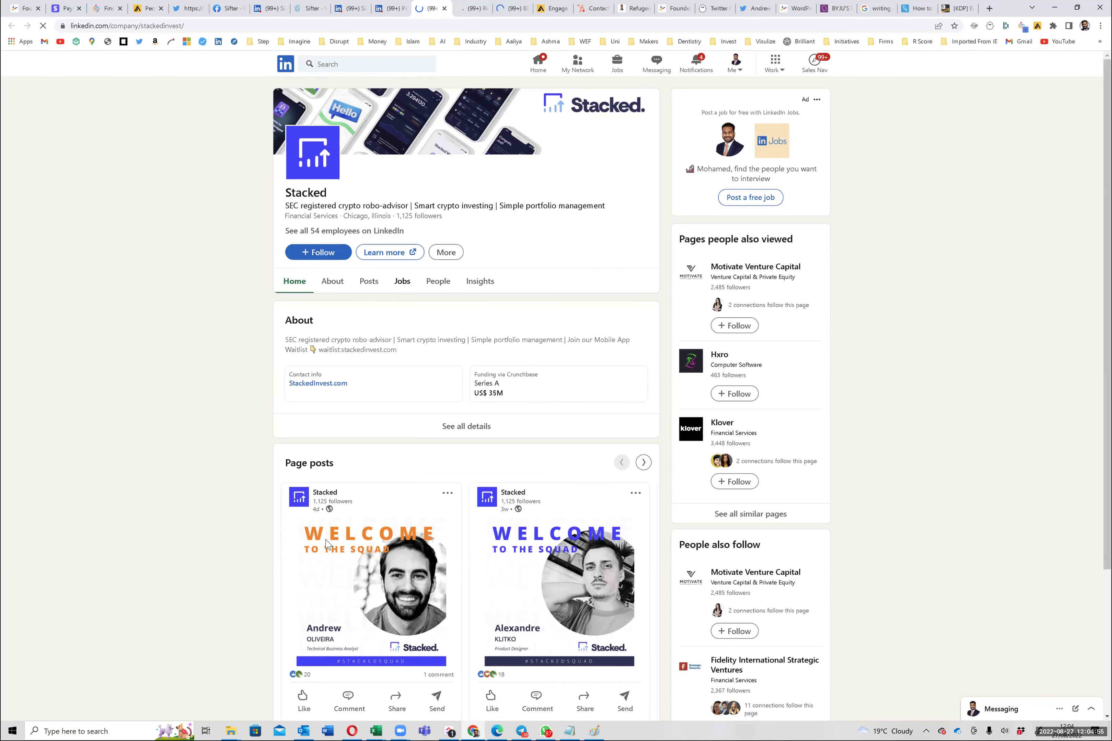
click(402, 281)
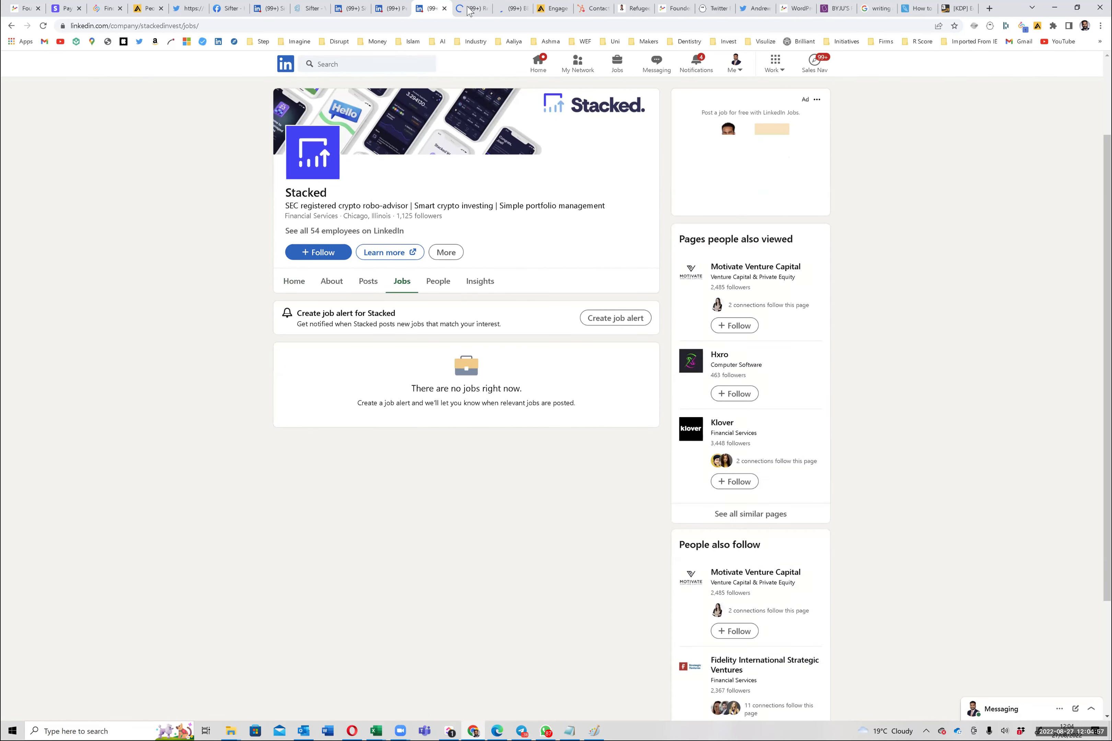
Step: Bring up Renovation Brands' company page and browse all its recently posted jobs
click(471, 9)
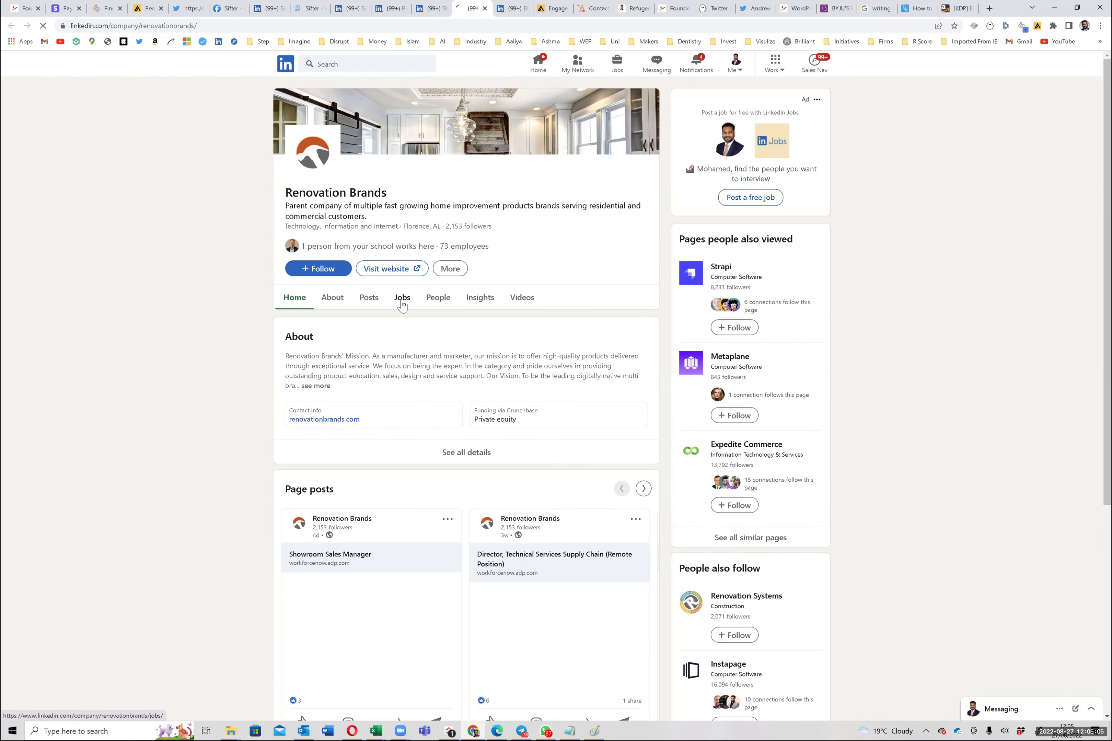
click(402, 299)
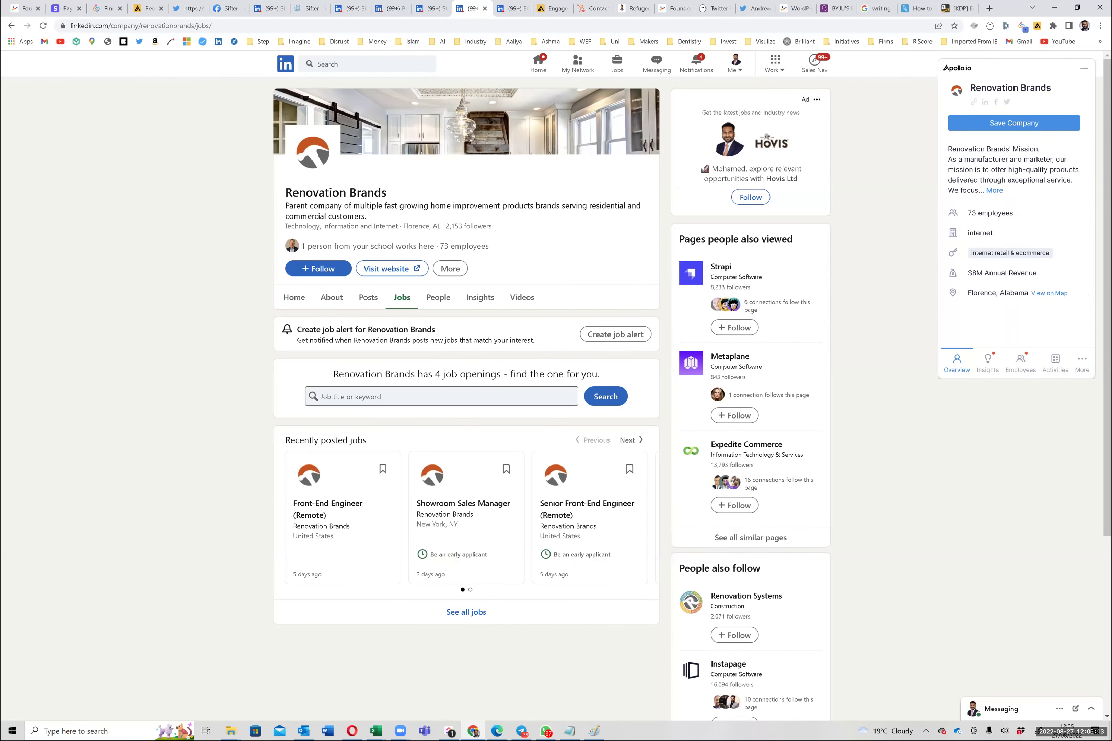
scroll(436, 605, down, 1)
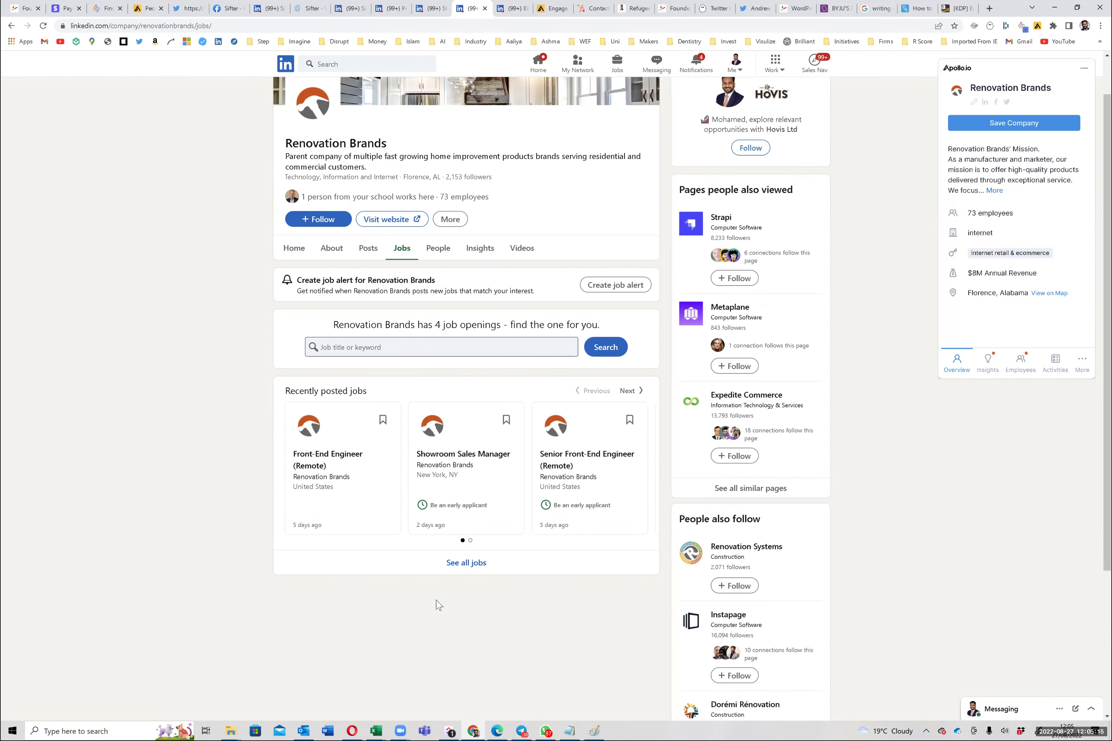
scroll(438, 605, down, 1)
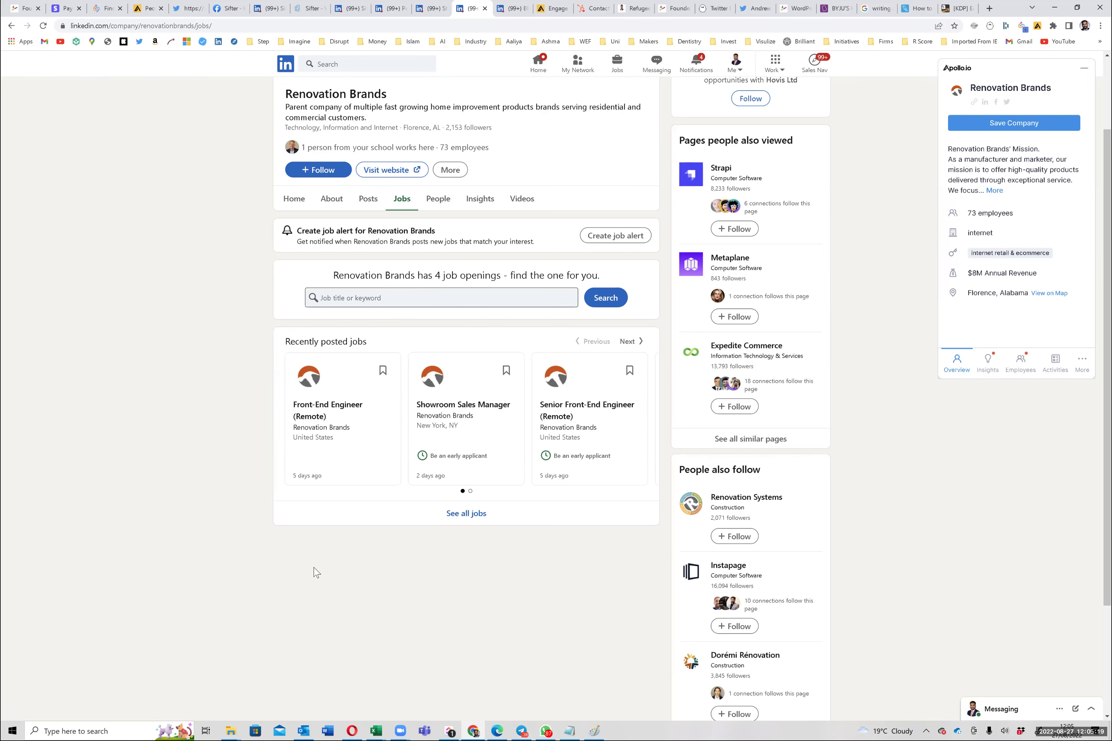
triple_click(328, 93)
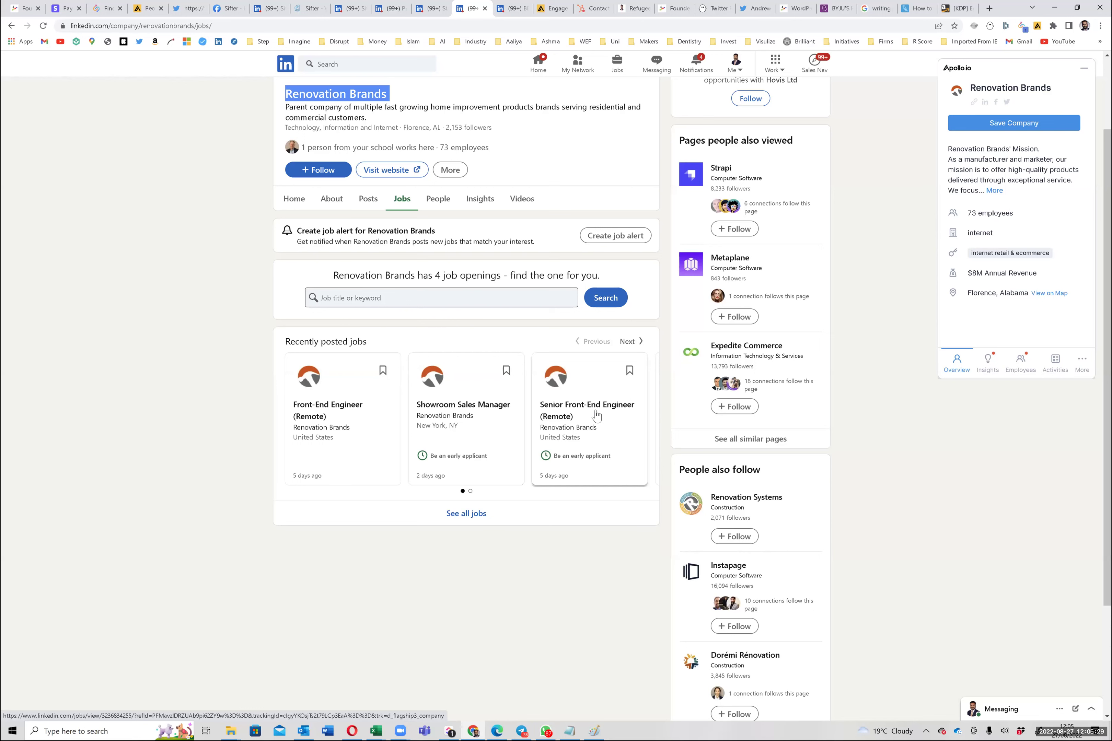
click(470, 491)
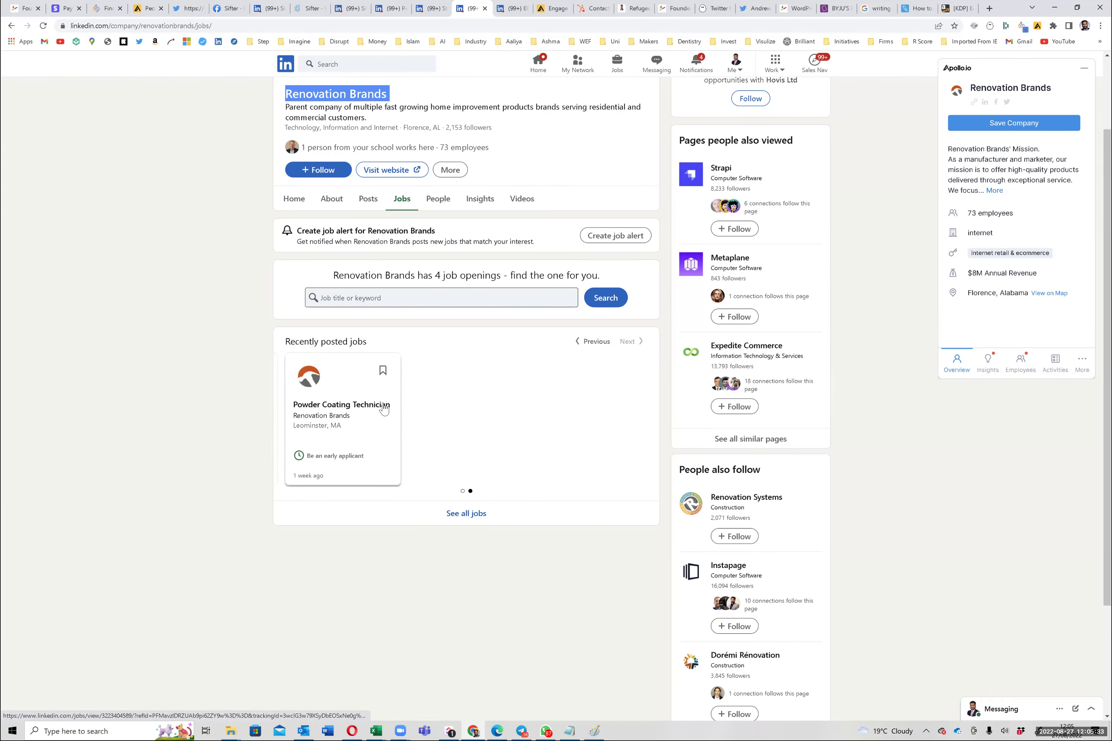
click(462, 492)
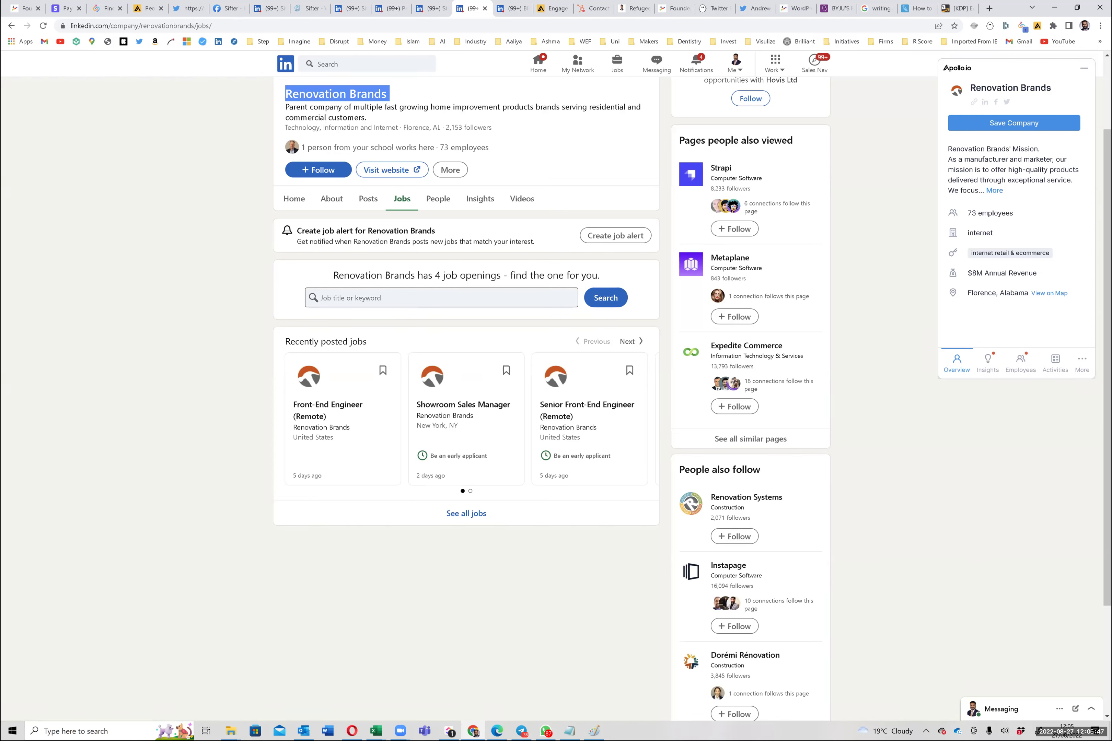
key(alt+Tab)
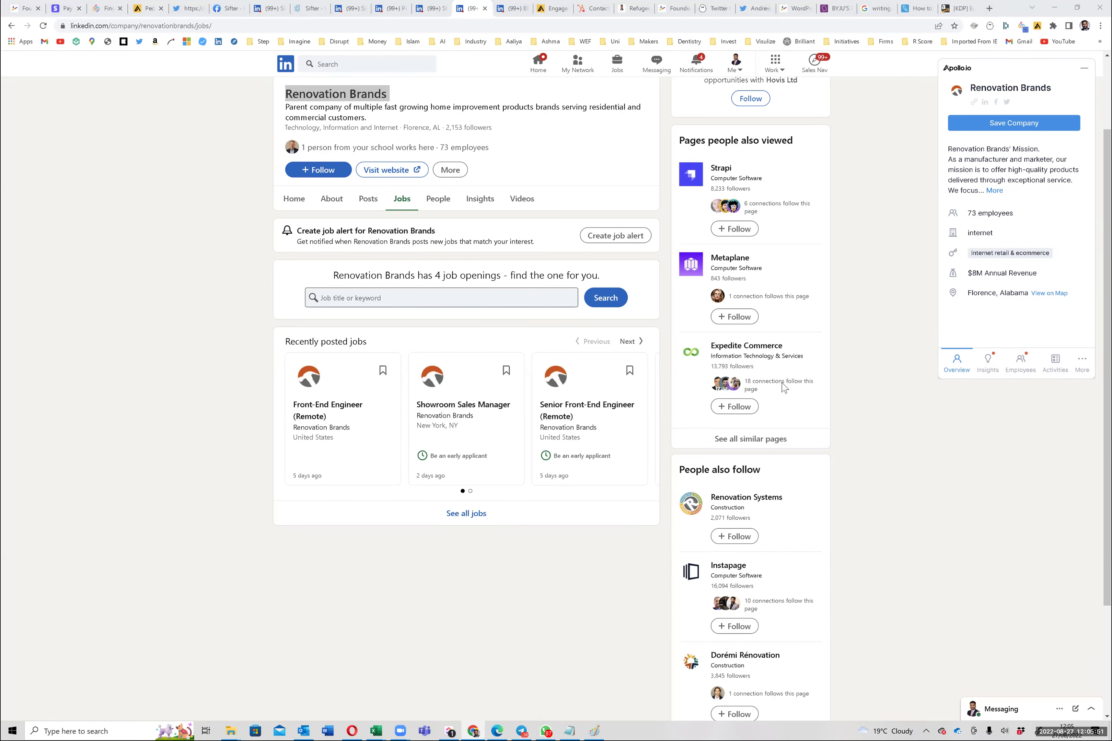
key(alt+Tab)
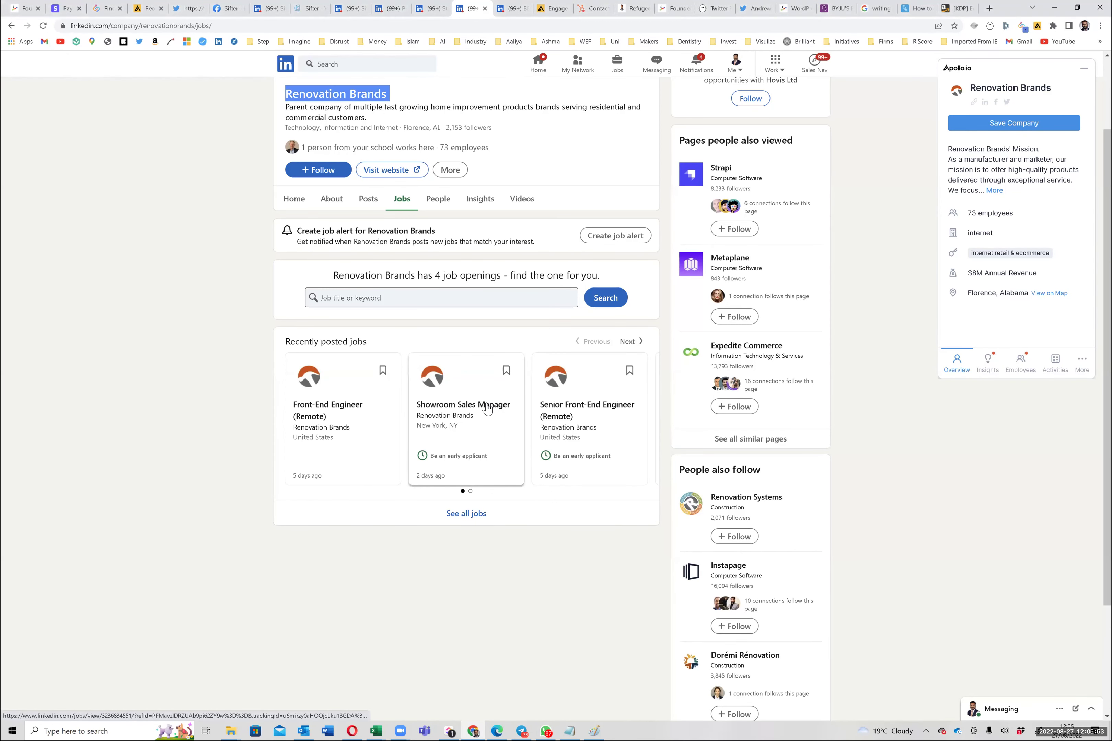
Step: Open Renovation Brands' Showroom Sales Manager posting and read through its full job description
click(487, 408)
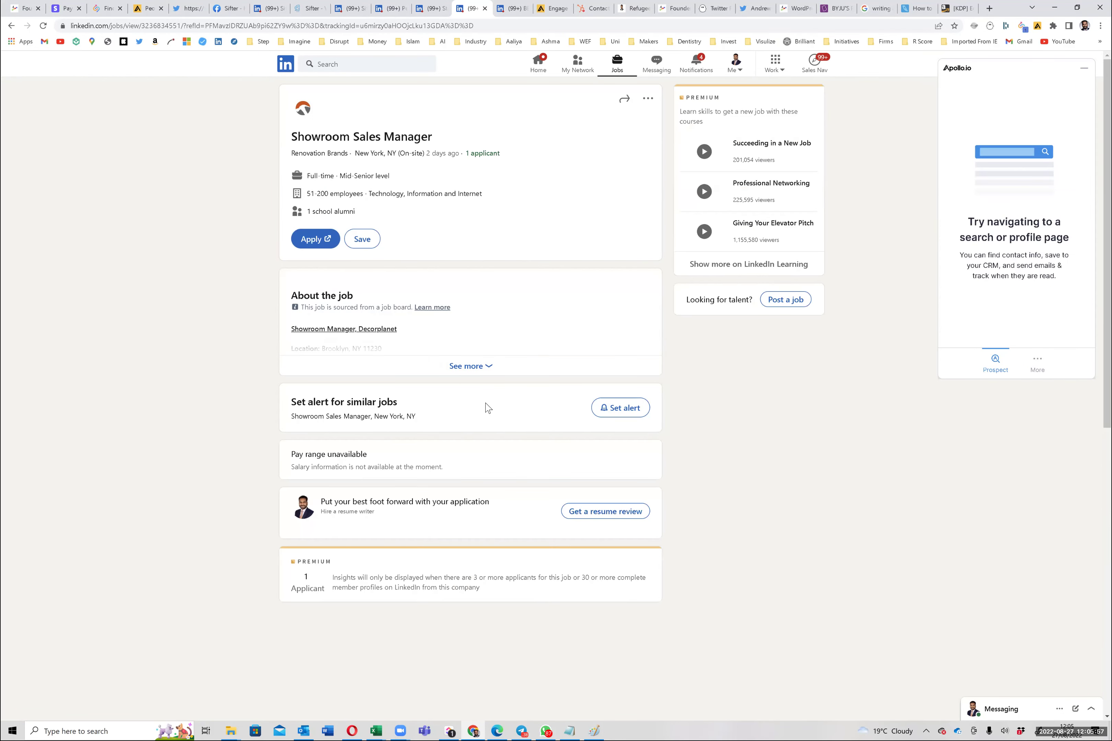
click(488, 367)
scroll(500, 434, down, 4)
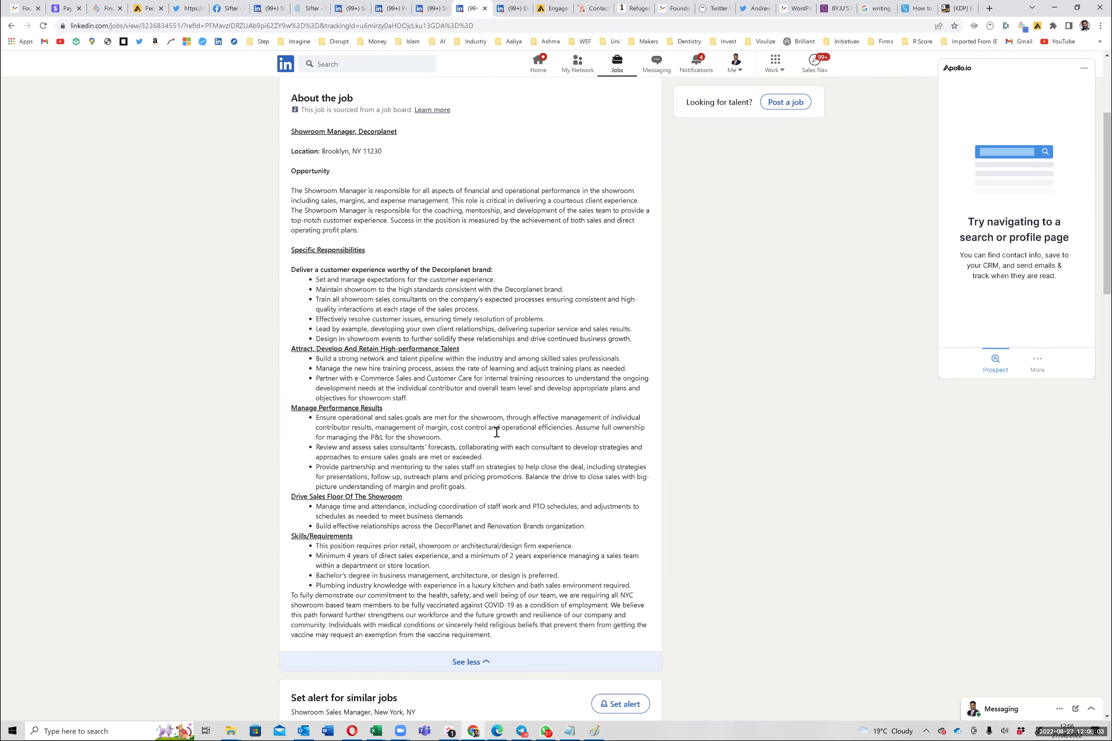
scroll(488, 424, down, 1)
scroll(475, 366, down, 1)
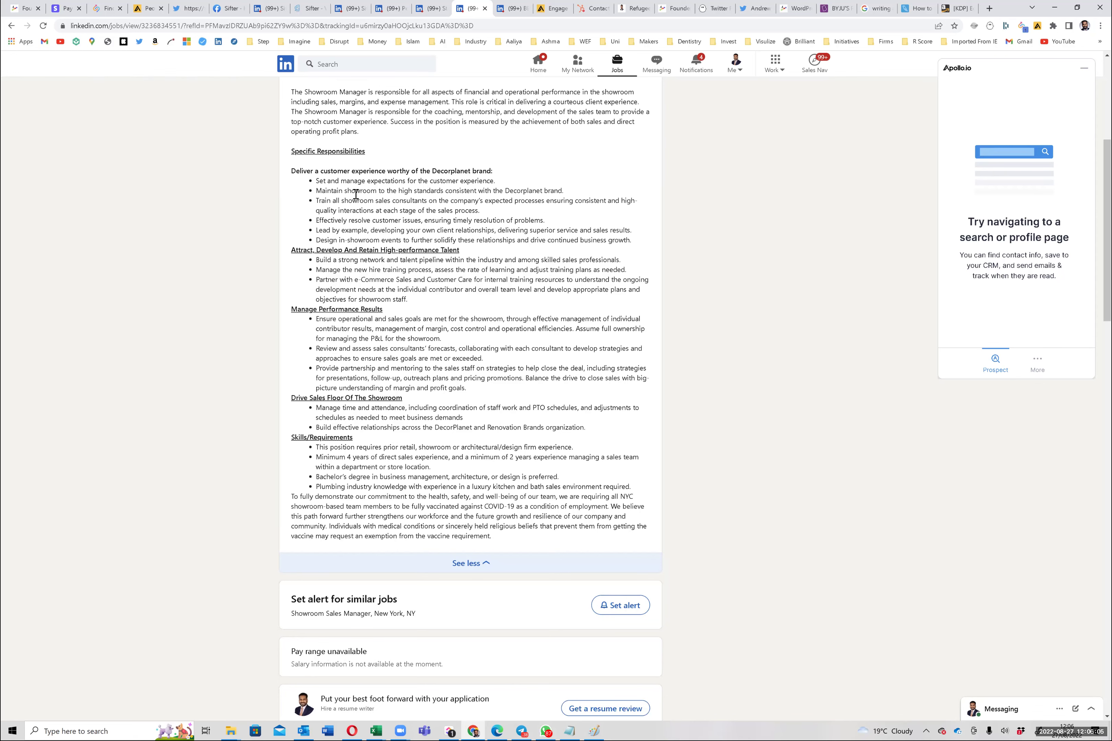
triple_click(381, 108)
drag(437, 321, 465, 536)
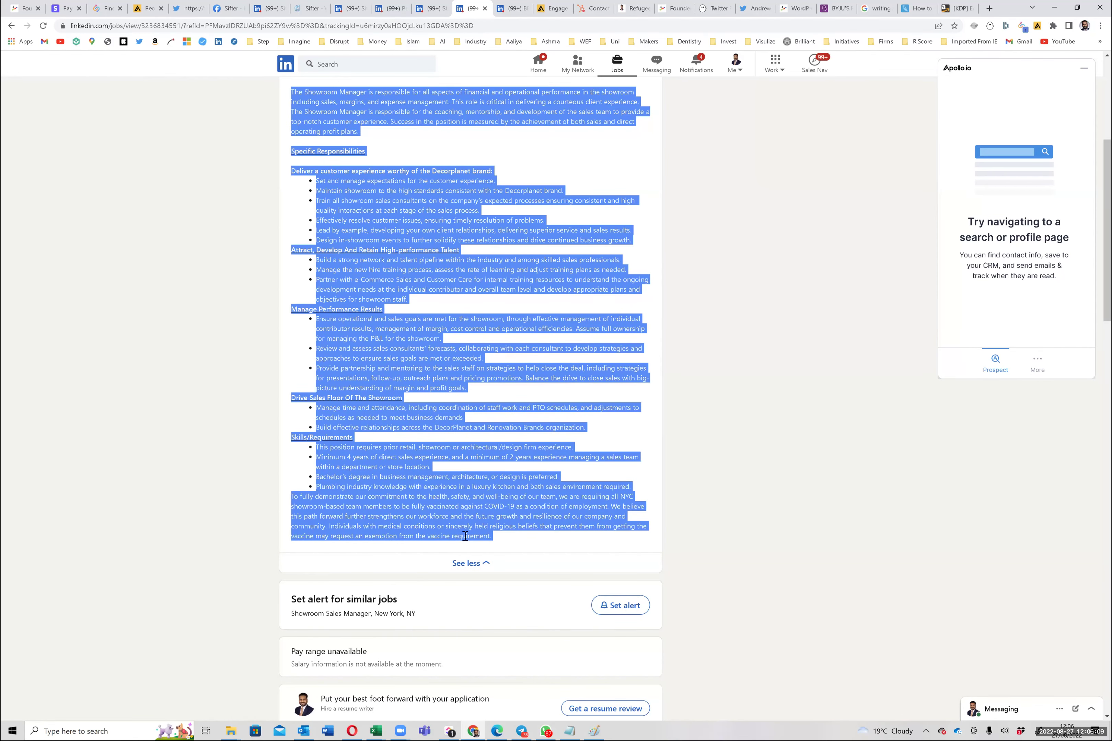
triple_click(464, 534)
scroll(457, 518, up, 6)
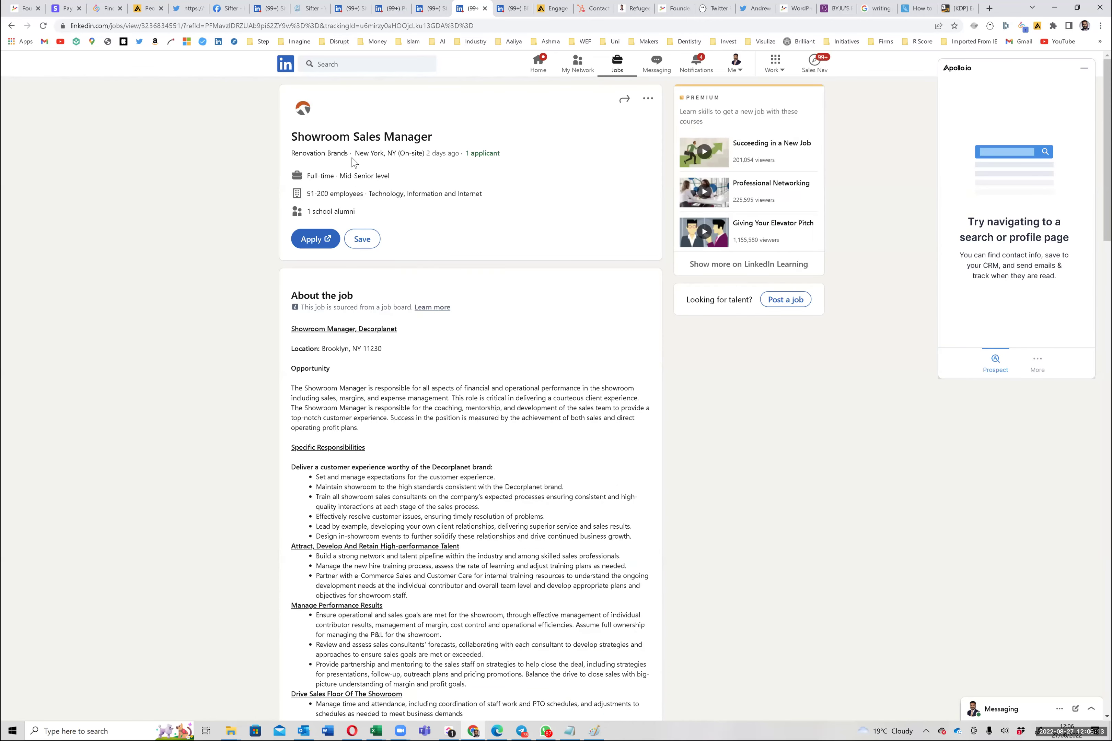
Step: Highlight the Showroom Sales Manager title and the On-site label, and return to Renovation Brands' Jobs section
triple_click(323, 134)
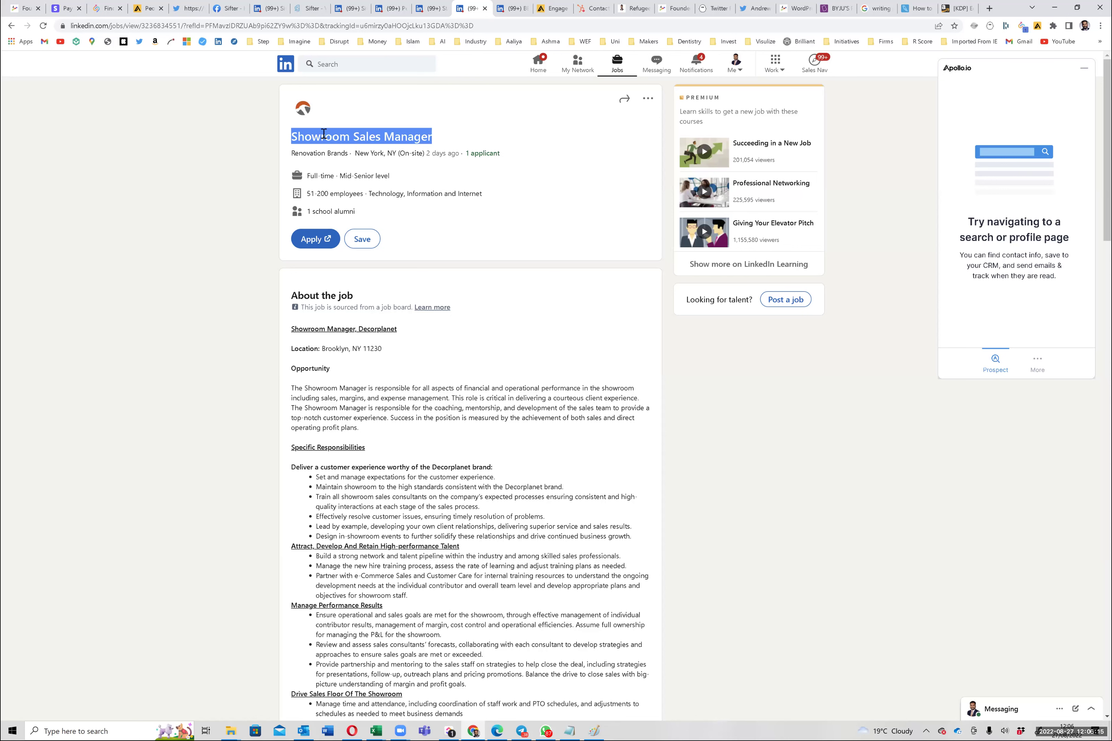
drag(400, 153, 424, 158)
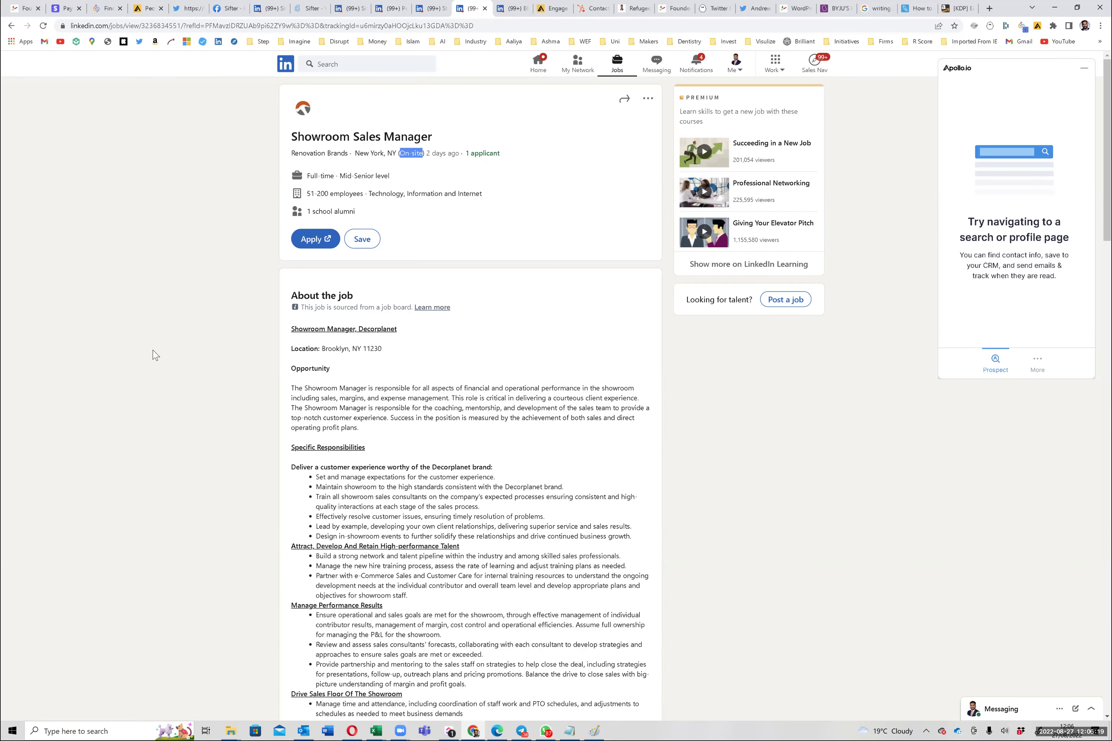
click(158, 330)
click(11, 26)
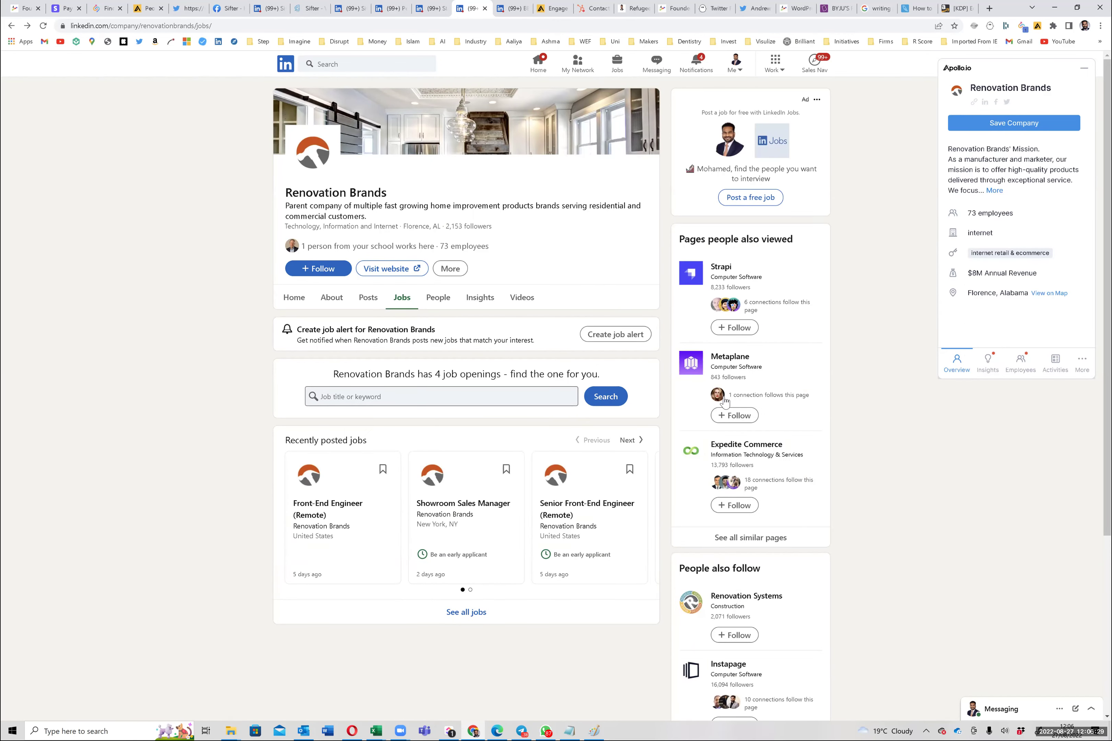
Step: Bring up BEL USA LLC's Jobs section and page through its recently posted jobs and back to the first set
key(ctrl+Tab)
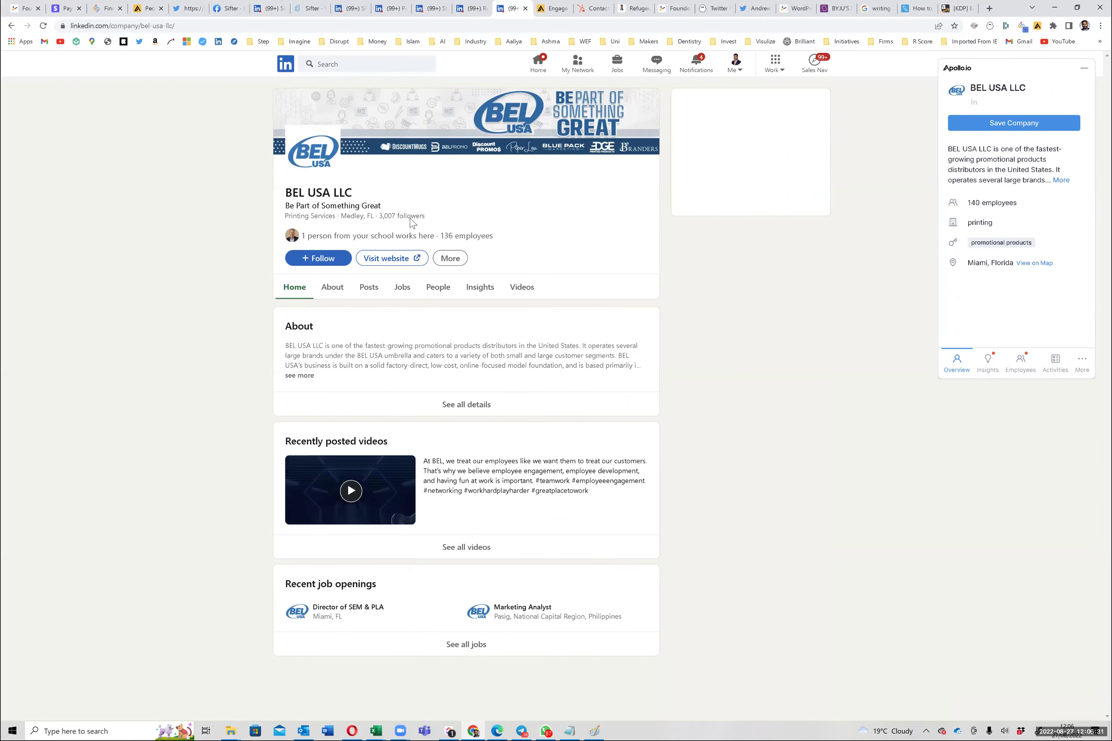
click(402, 289)
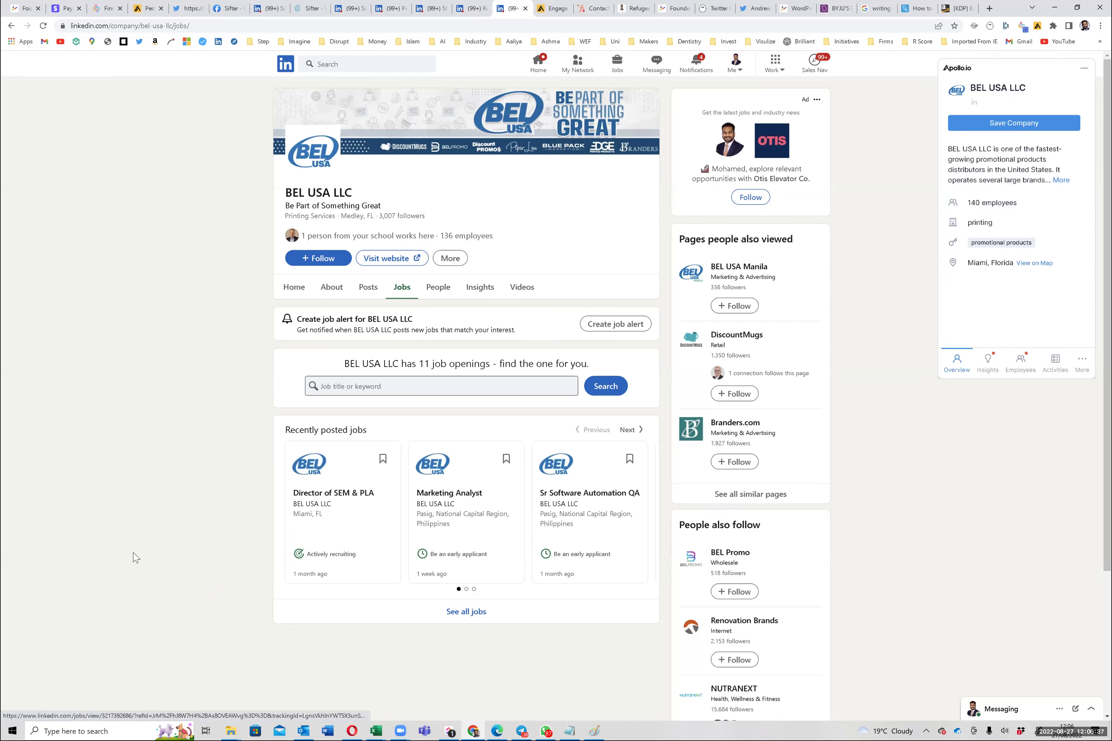
scroll(134, 555, down, 3)
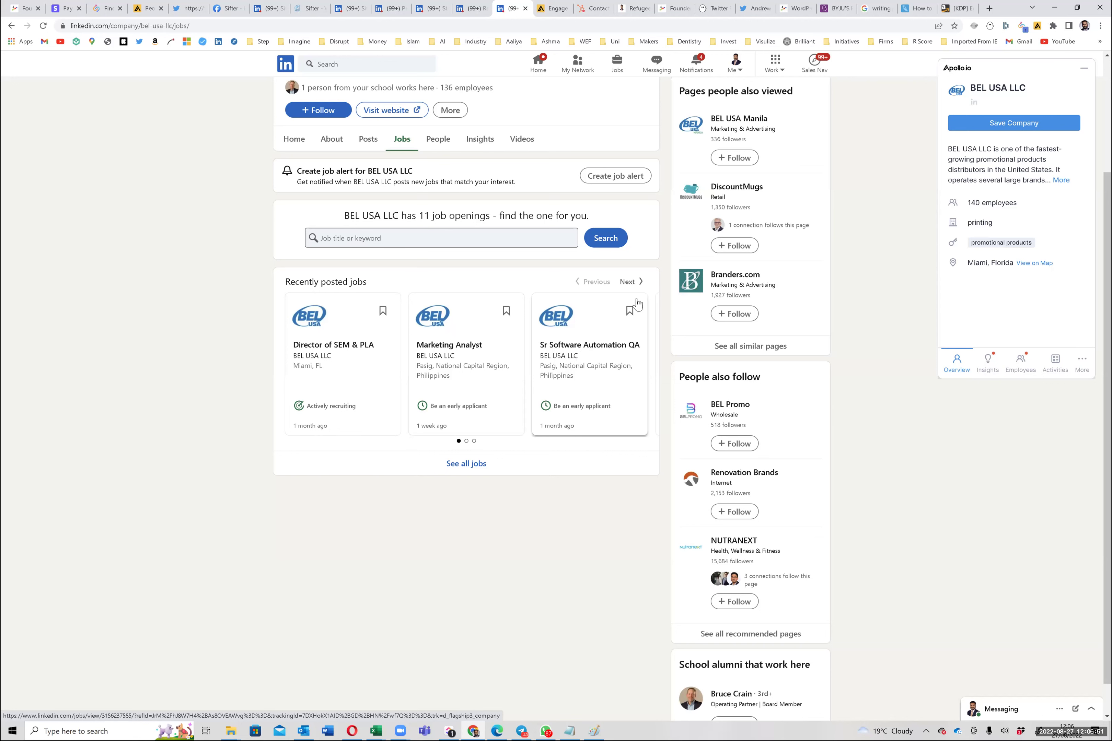
click(629, 282)
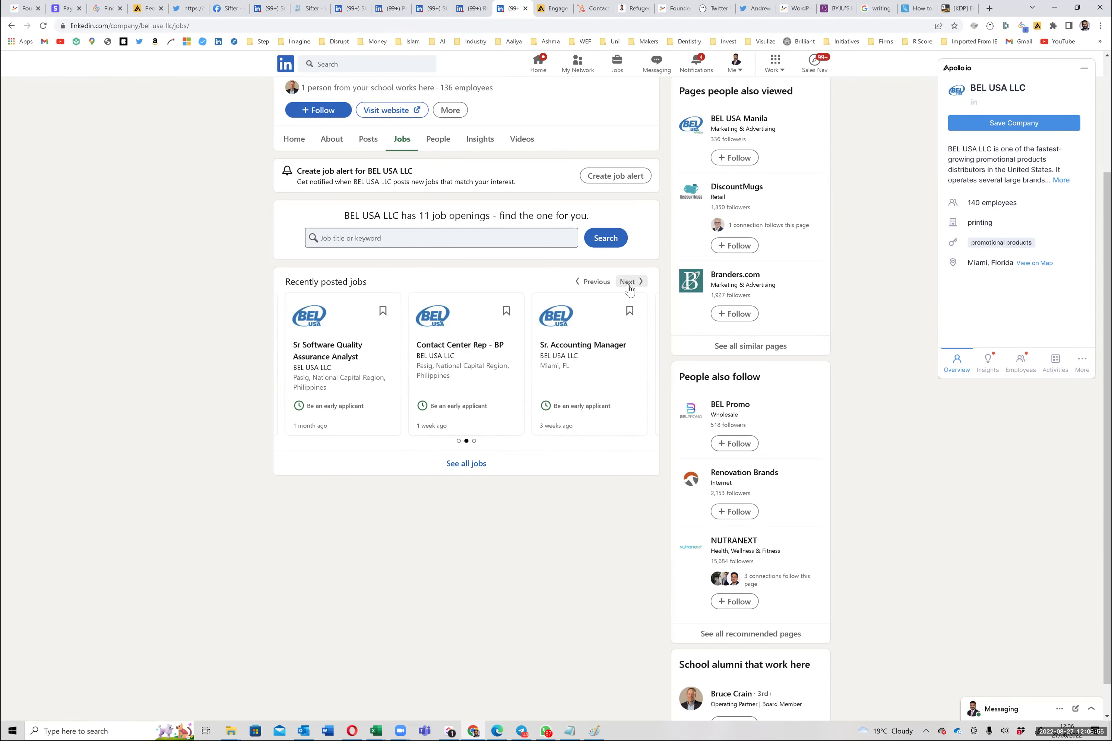
click(629, 286)
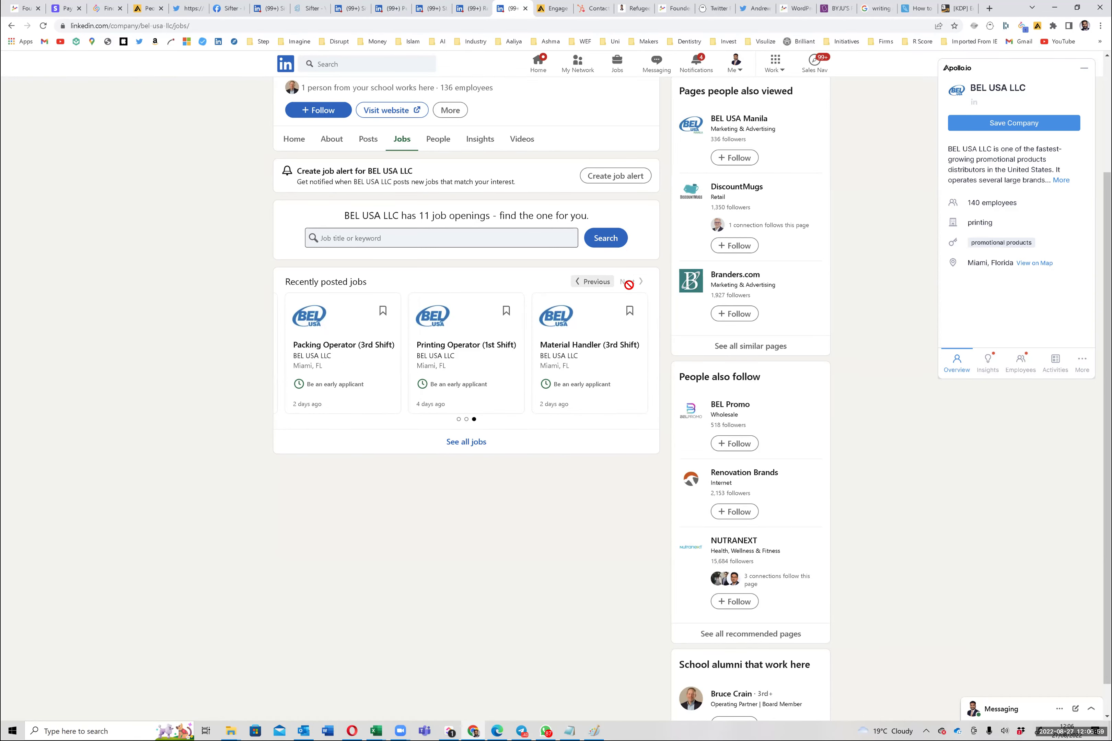
click(604, 285)
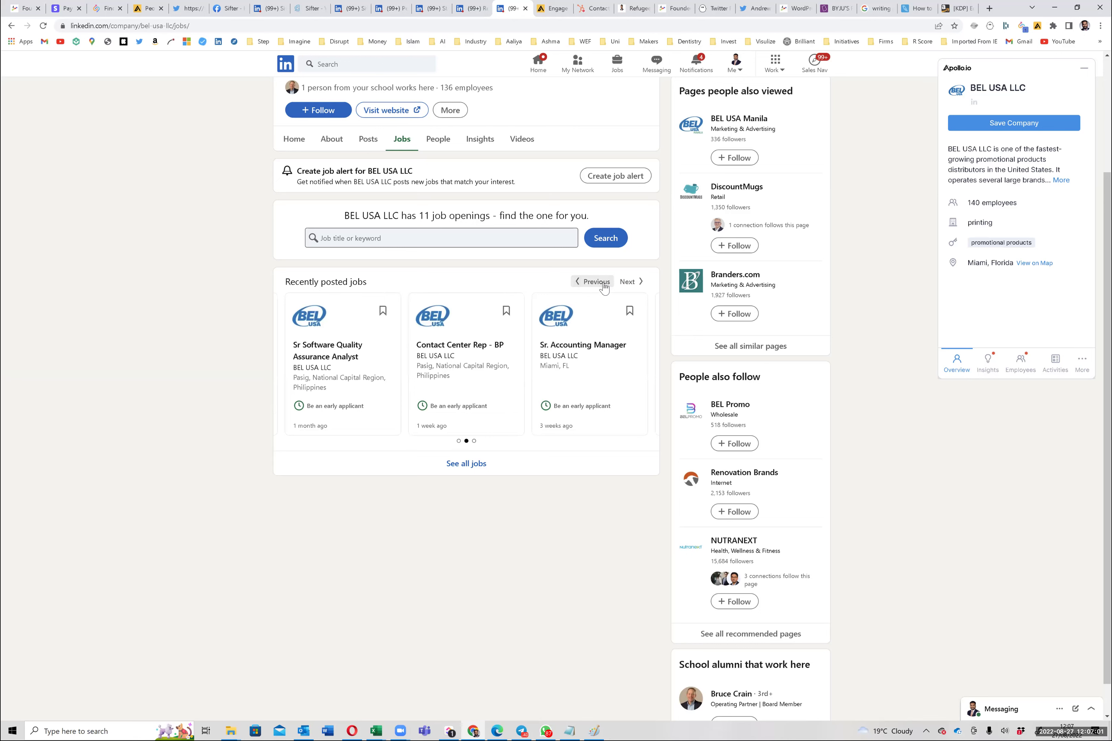
click(603, 285)
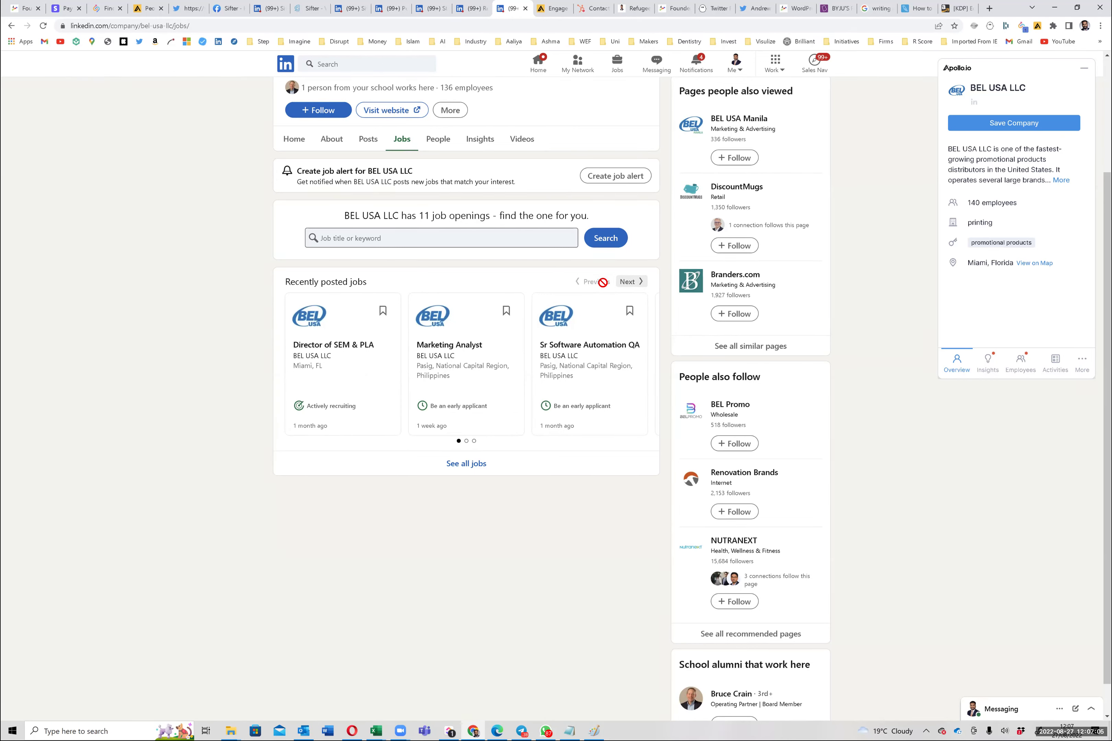
Step: Open BEL USA LLC's Marketing Analyst posting and examine its full job functions and experience requirements
click(461, 373)
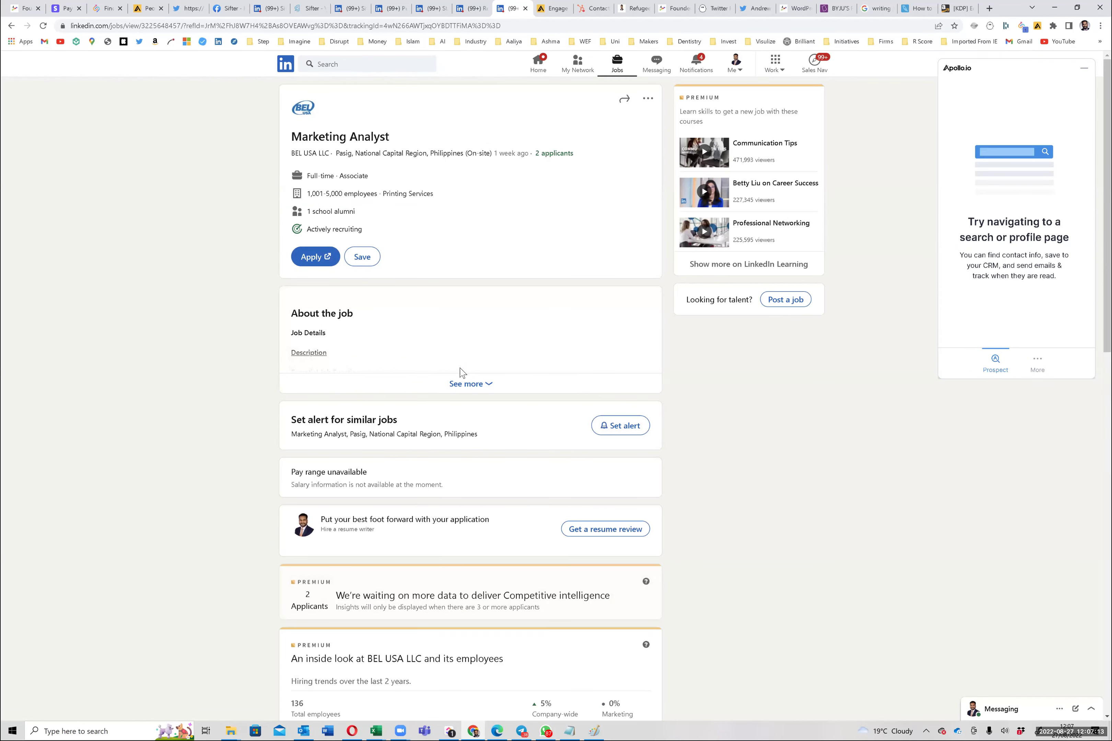
triple_click(445, 435)
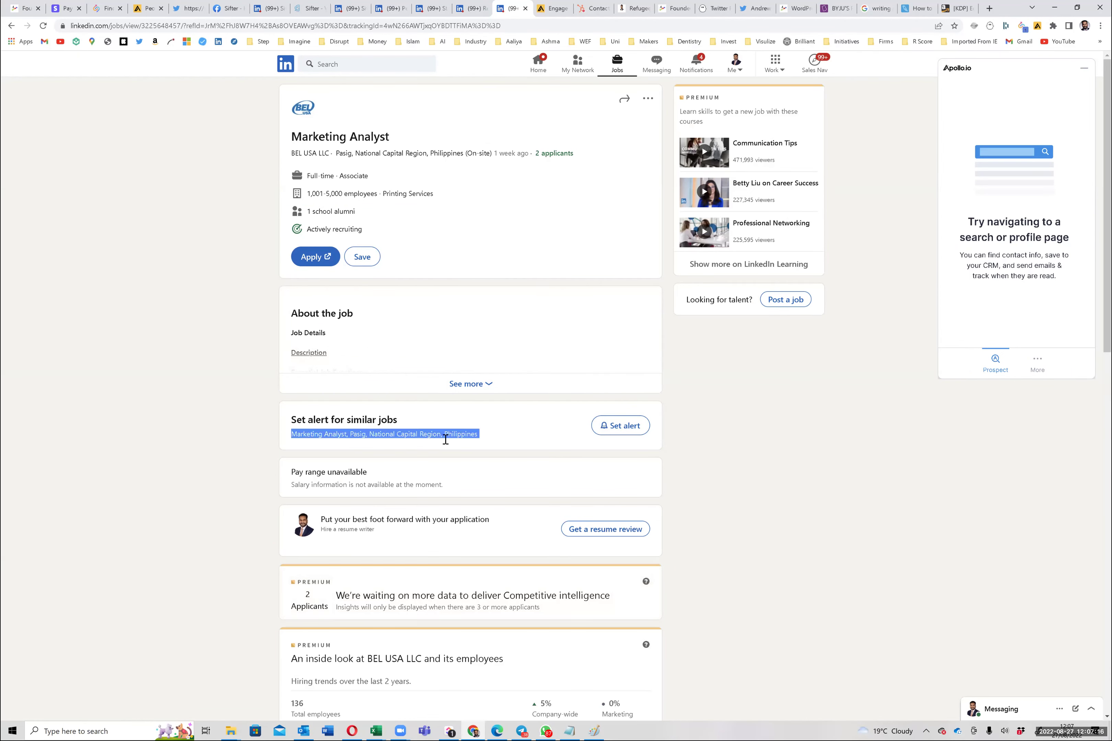
click(464, 384)
triple_click(388, 383)
drag(387, 384, 404, 601)
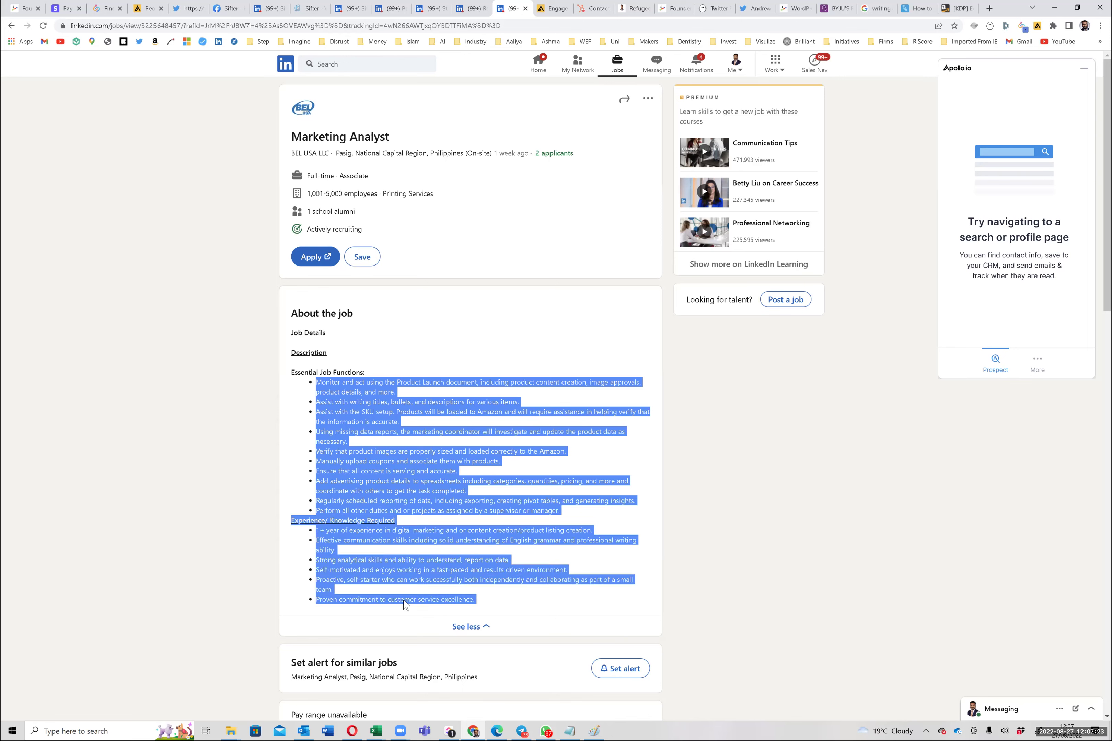
triple_click(368, 414)
triple_click(379, 402)
mouse_move(379, 402)
mouse_down()
mouse_move(386, 476)
mouse_move(383, 403)
mouse_move(389, 425)
mouse_up()
triple_click(390, 383)
drag(390, 476, 386, 393)
triple_click(373, 599)
Step: Highlight the posting's Philippines location and On-site label, return to BEL USA LLC's Jobs section, and bring up Sifter's company page
click(455, 152)
double_click(455, 152)
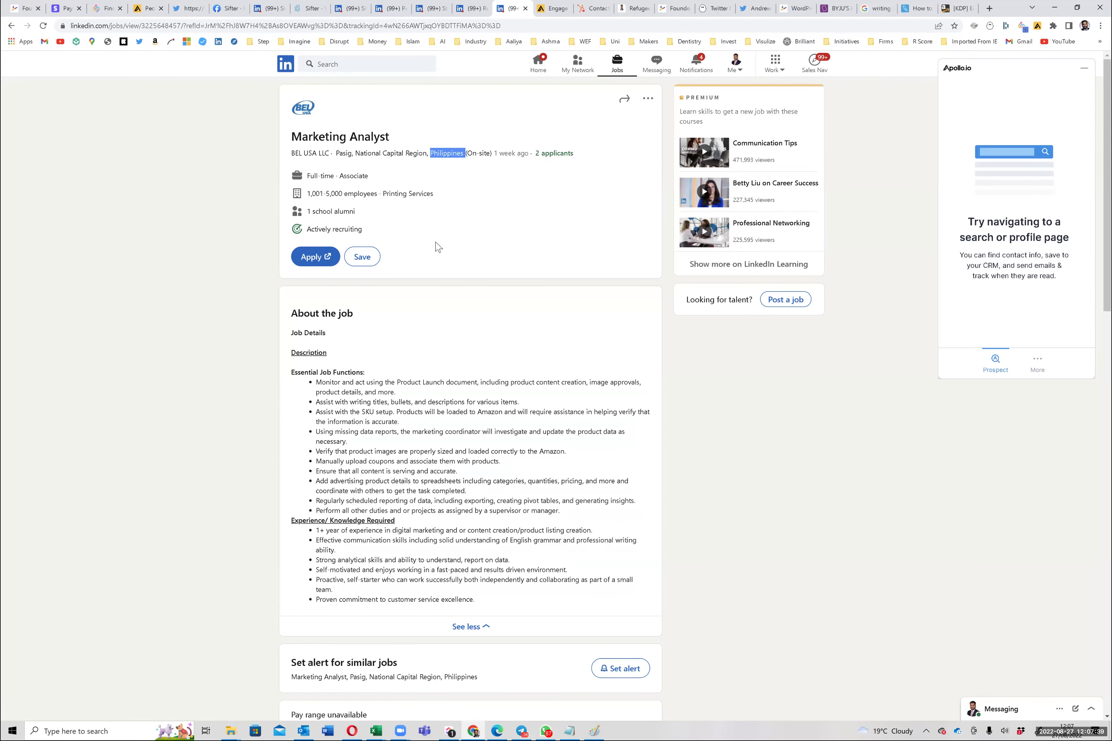
double_click(484, 152)
click(13, 26)
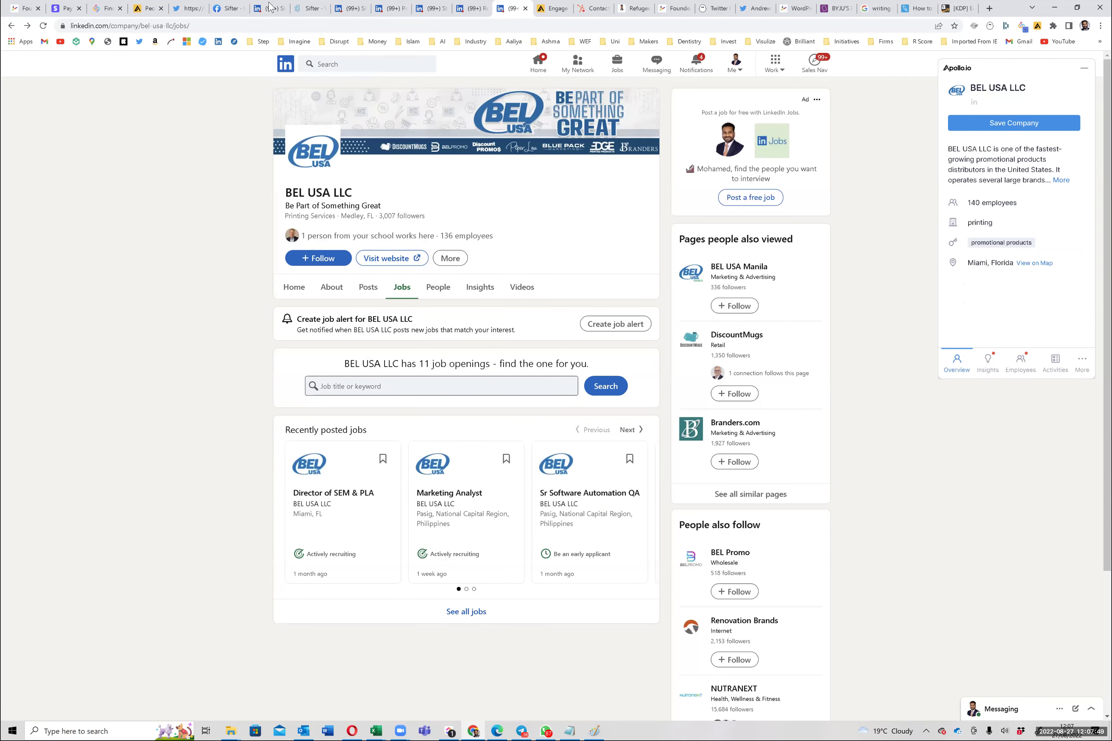
click(271, 7)
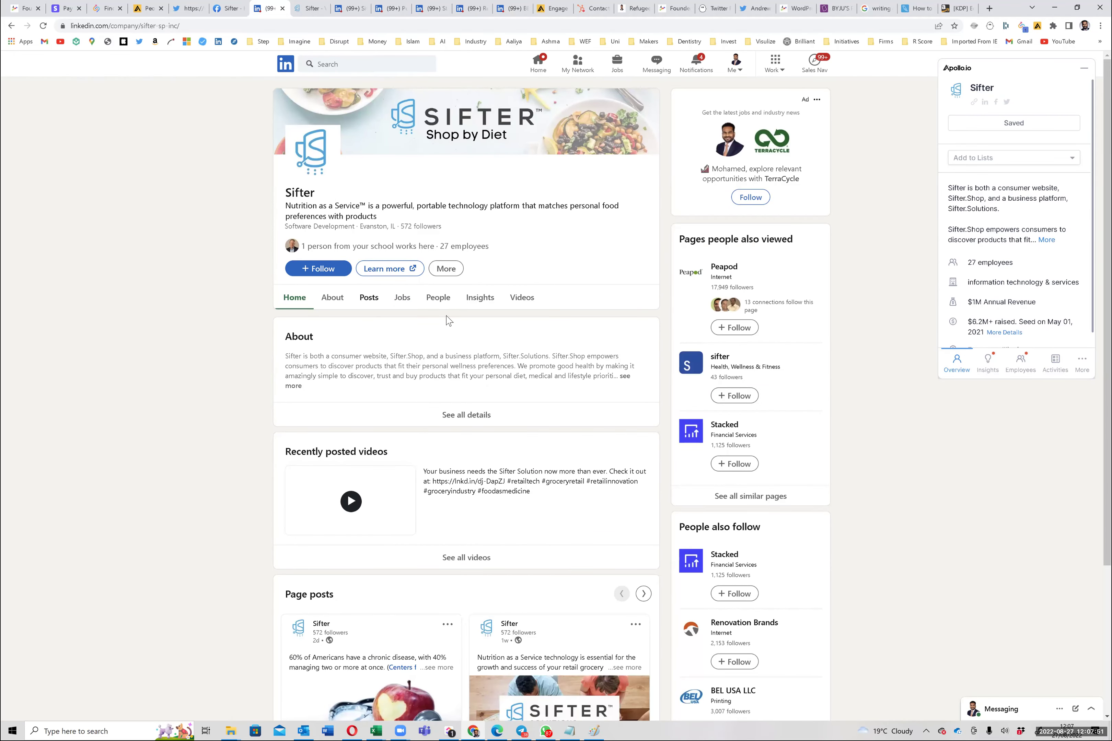
Step: Close the extra company Jobs pages, including those for Sifter, Stacked, Renovation Brands and BEL USA LLC, keeping Sifter's main company page open
click(342, 7)
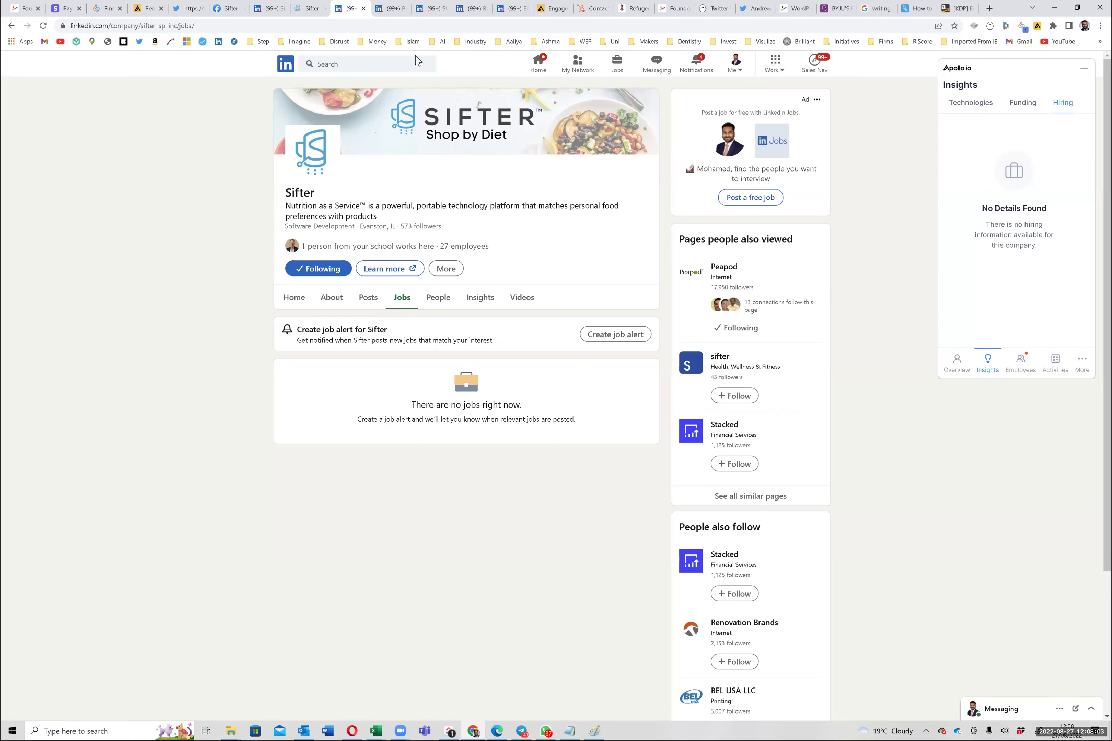
key(ctrl+Tab)
click(404, 9)
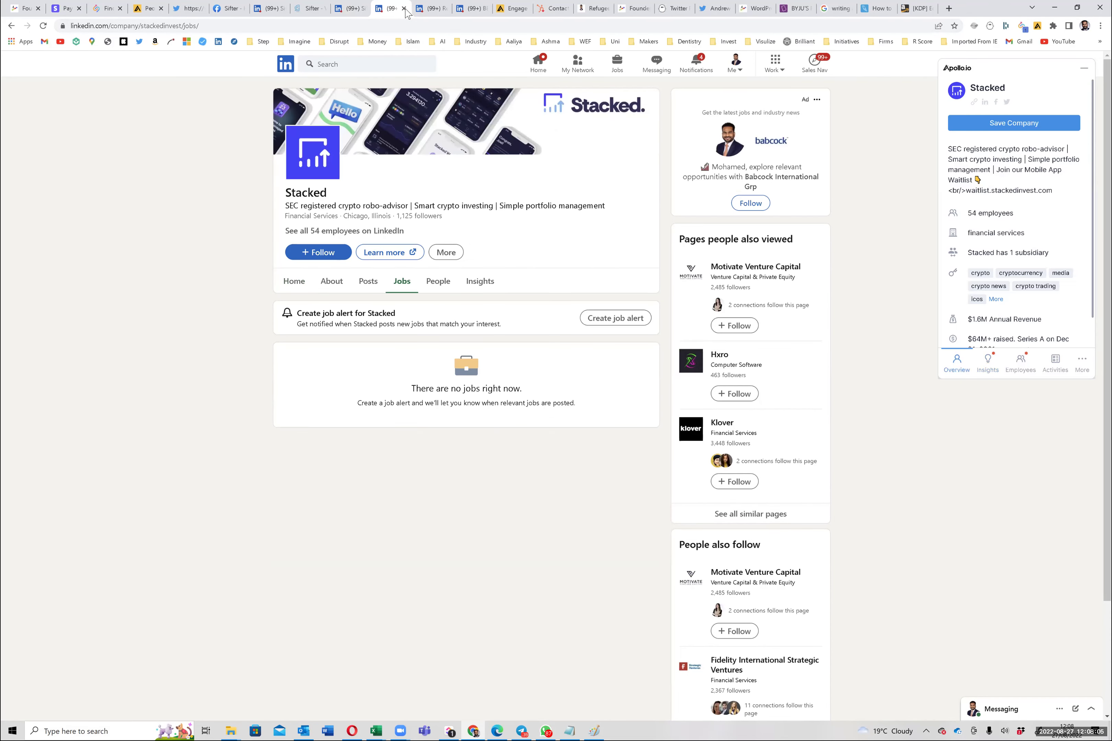
click(405, 9)
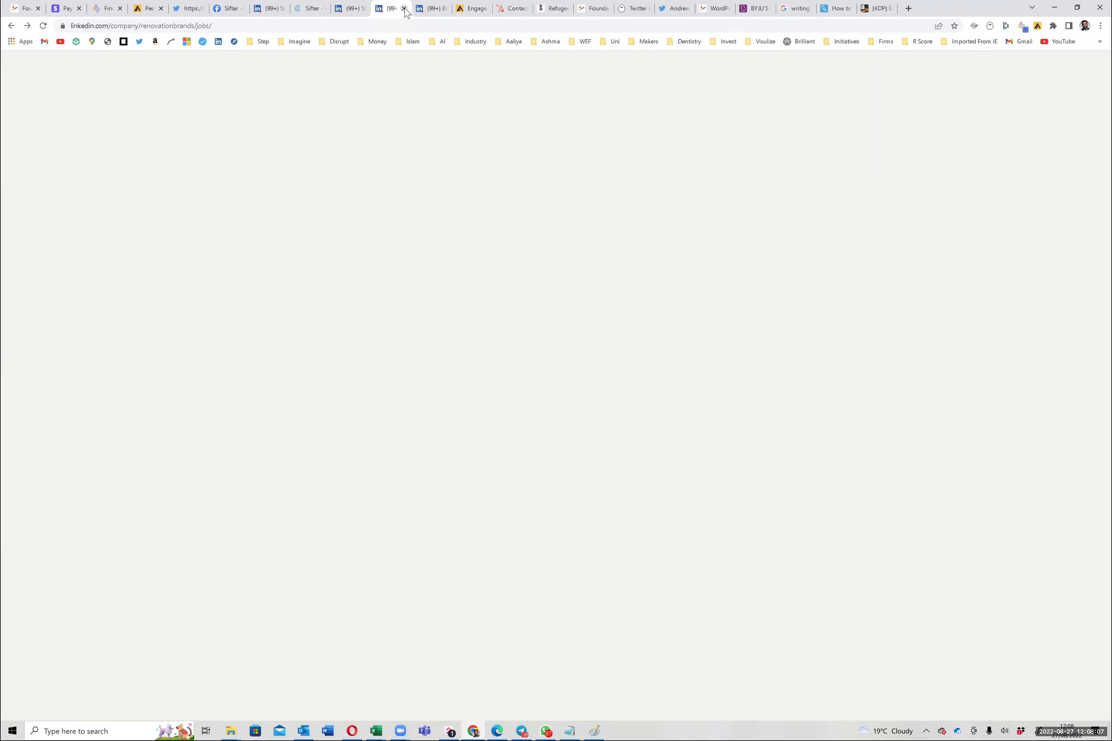
click(404, 9)
click(404, 9)
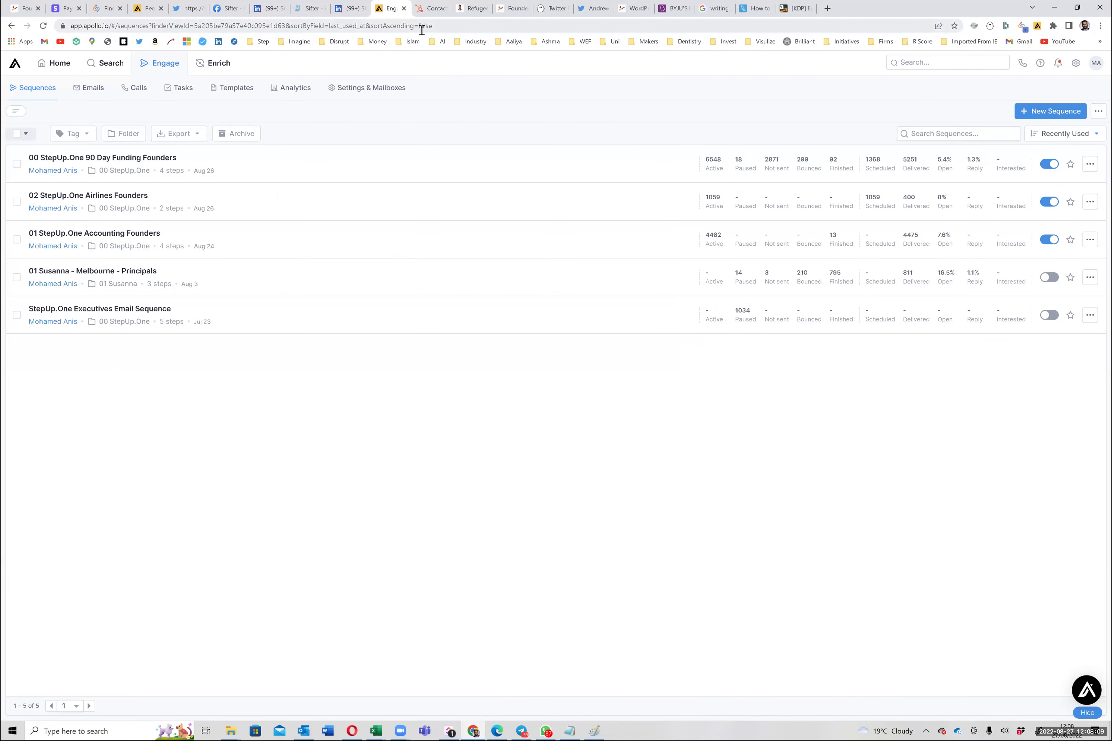
click(346, 9)
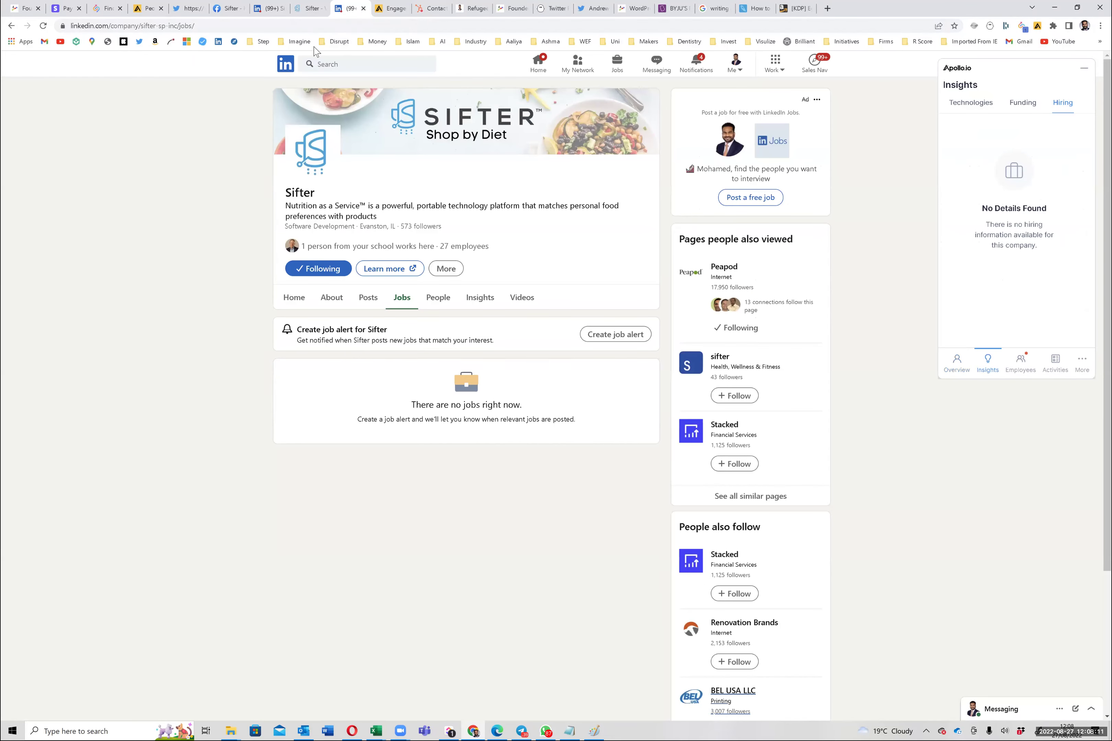
click(364, 9)
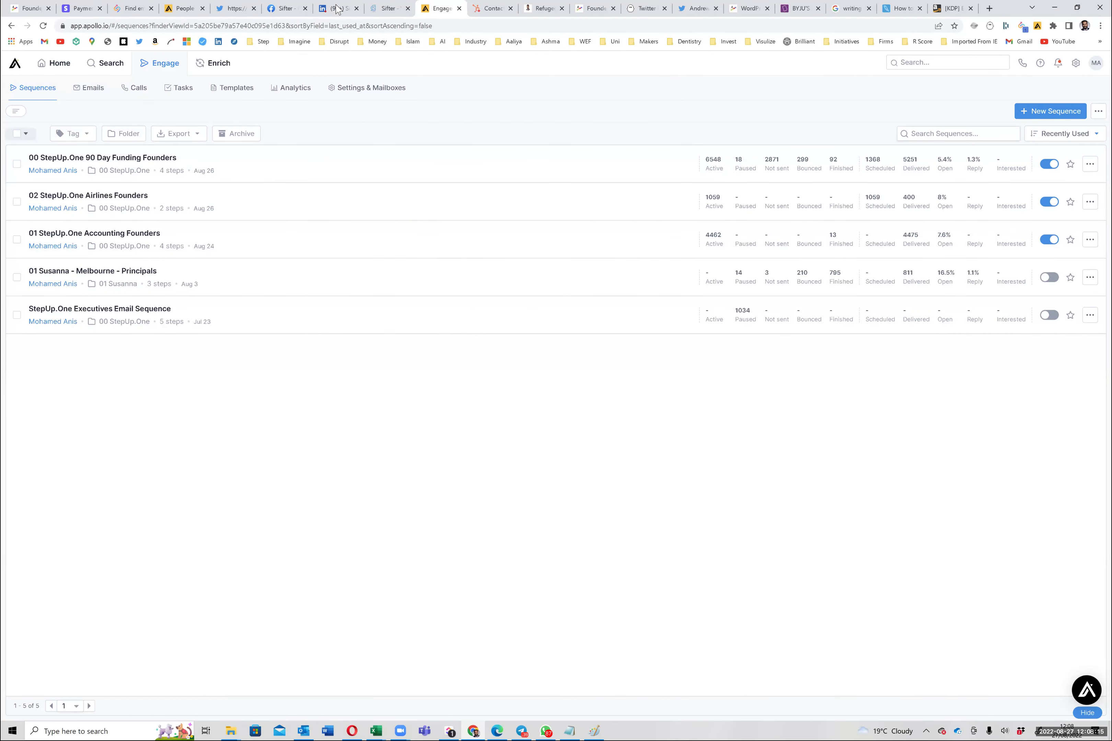
Step: Go from Sifter's company page to LinkedIn's general job listings and search for "Social Media" jobs
key(ctrl+shift+Tab)
key(ctrl+shift+Tab)
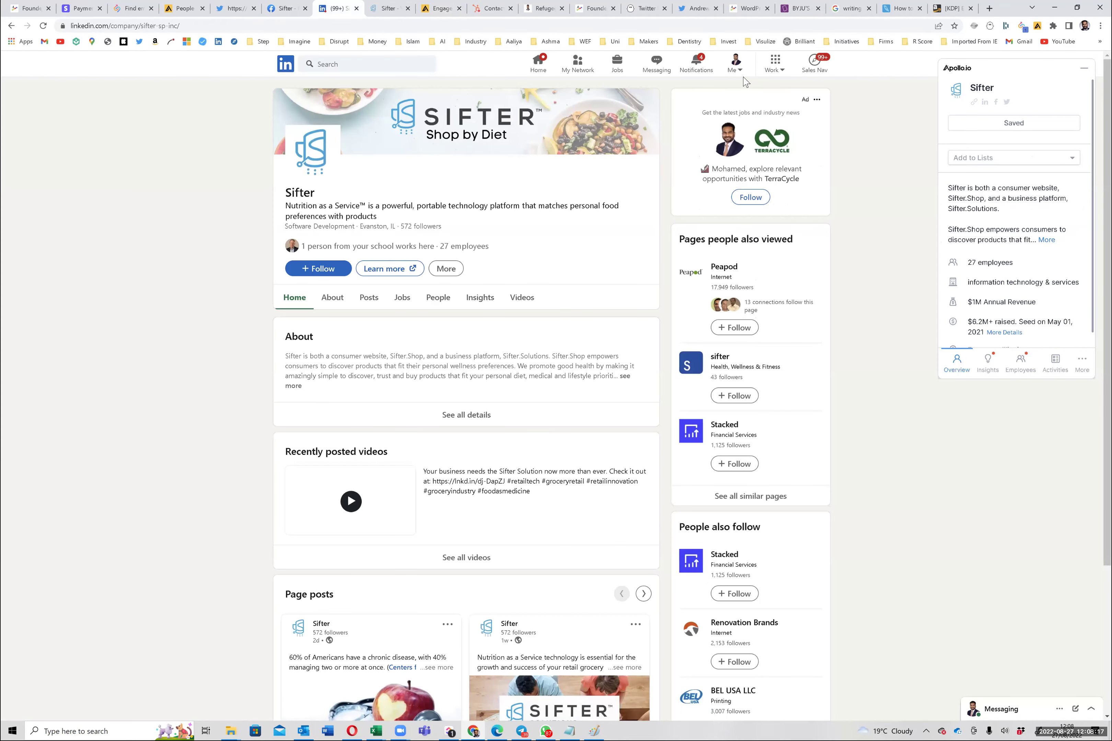
click(617, 62)
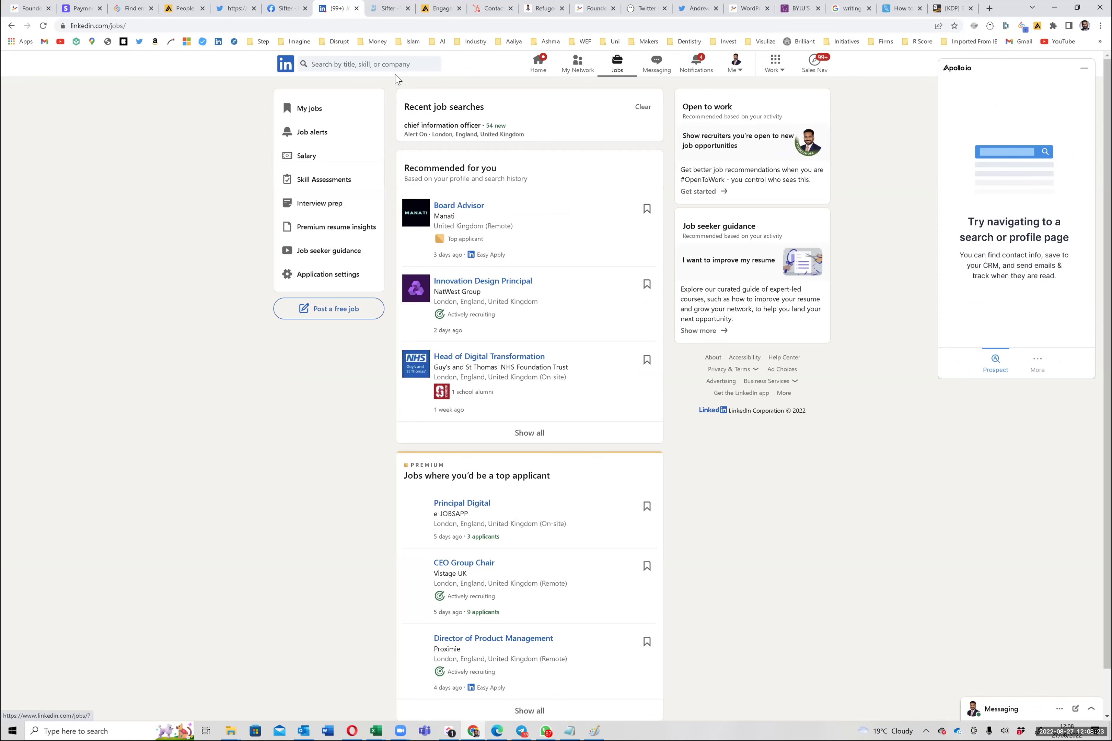
click(391, 68)
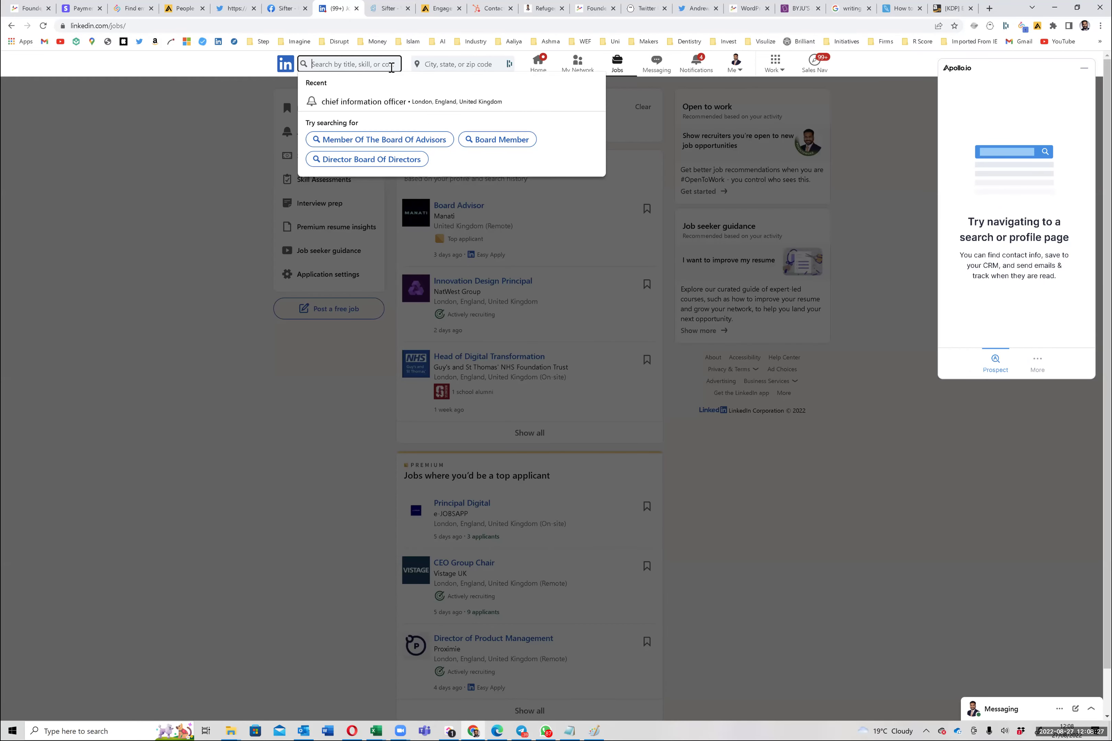
text(Social Media)
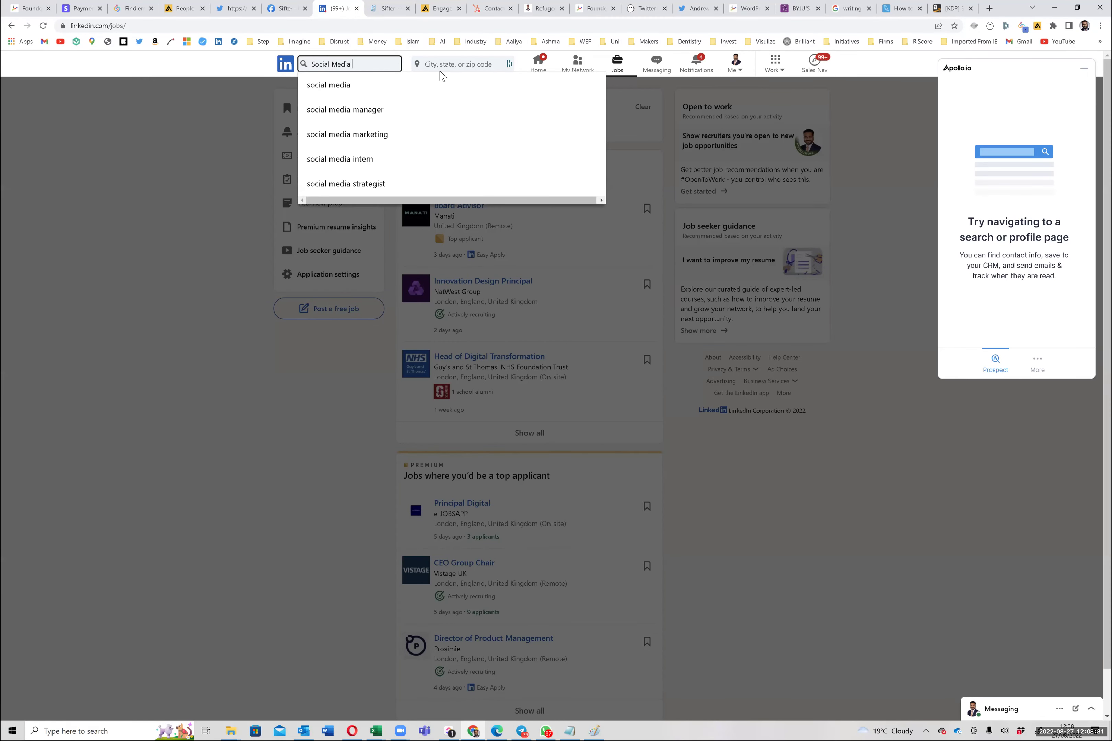
key(Return)
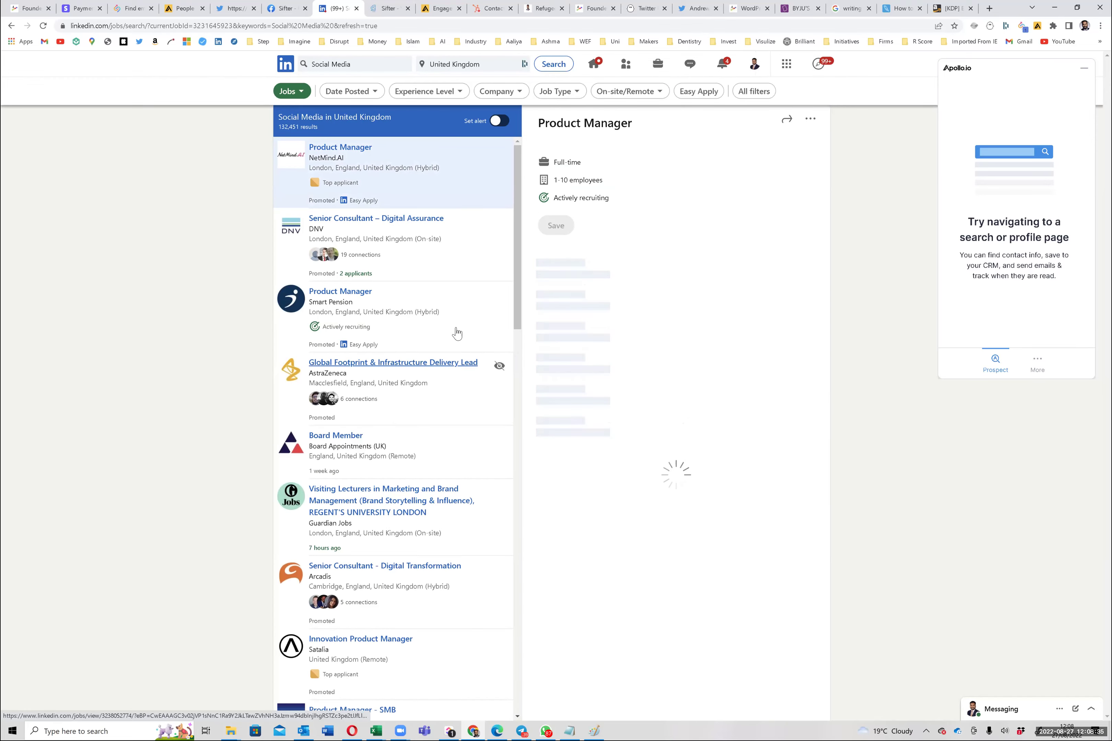
Step: Filter the Social Media job results to the Internship, Entry level and Associate experience levels
click(307, 93)
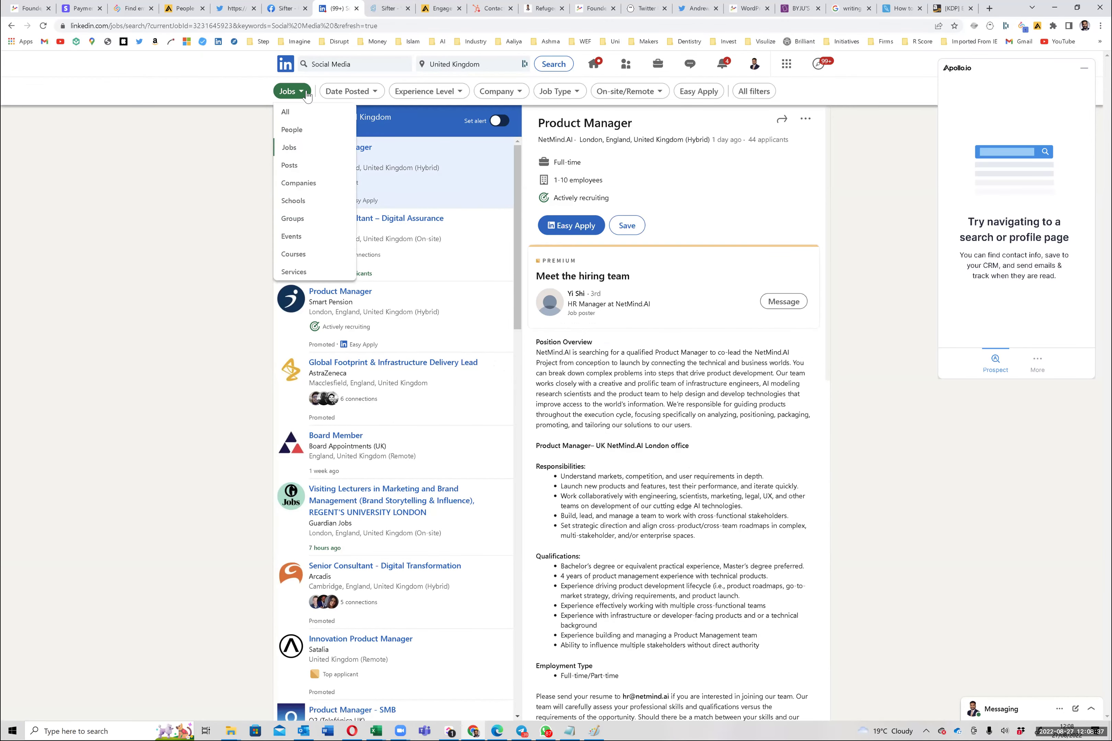
click(447, 96)
click(392, 142)
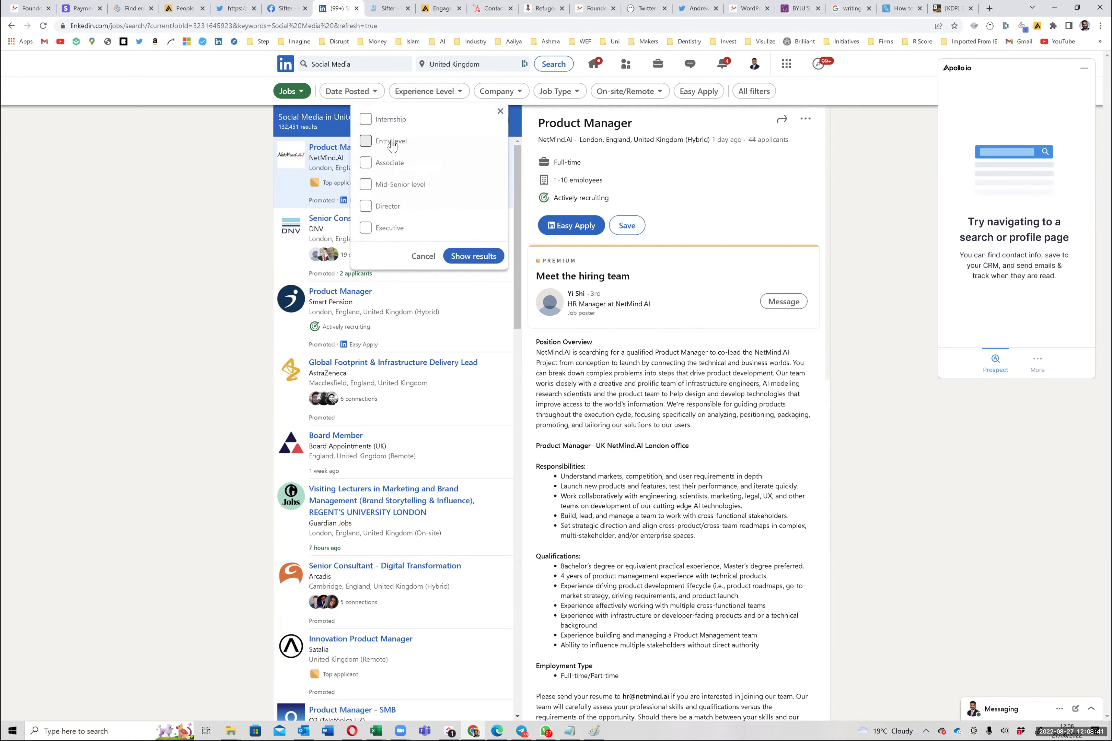
click(379, 123)
click(386, 164)
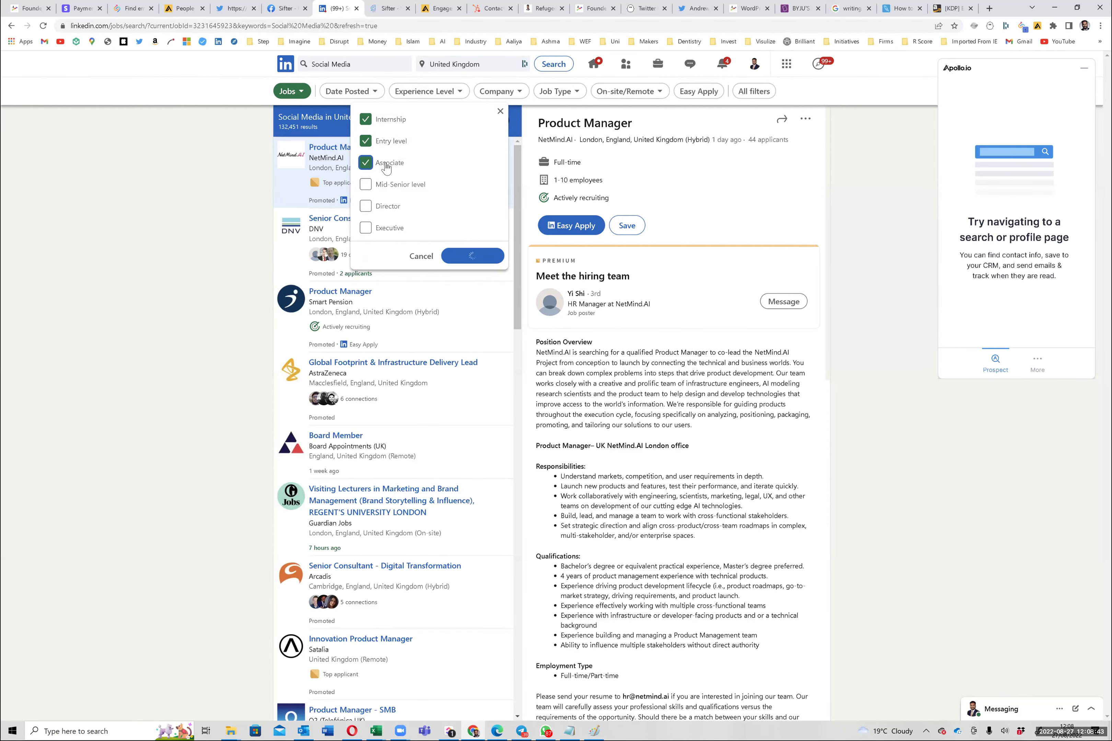
click(463, 257)
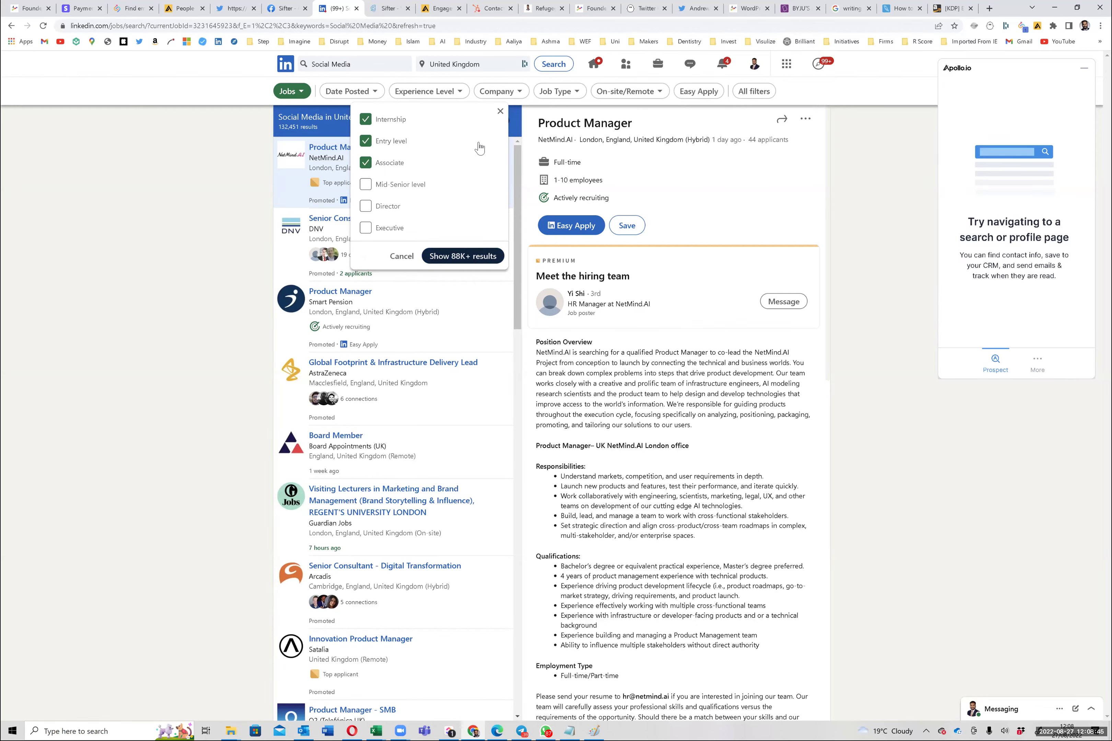